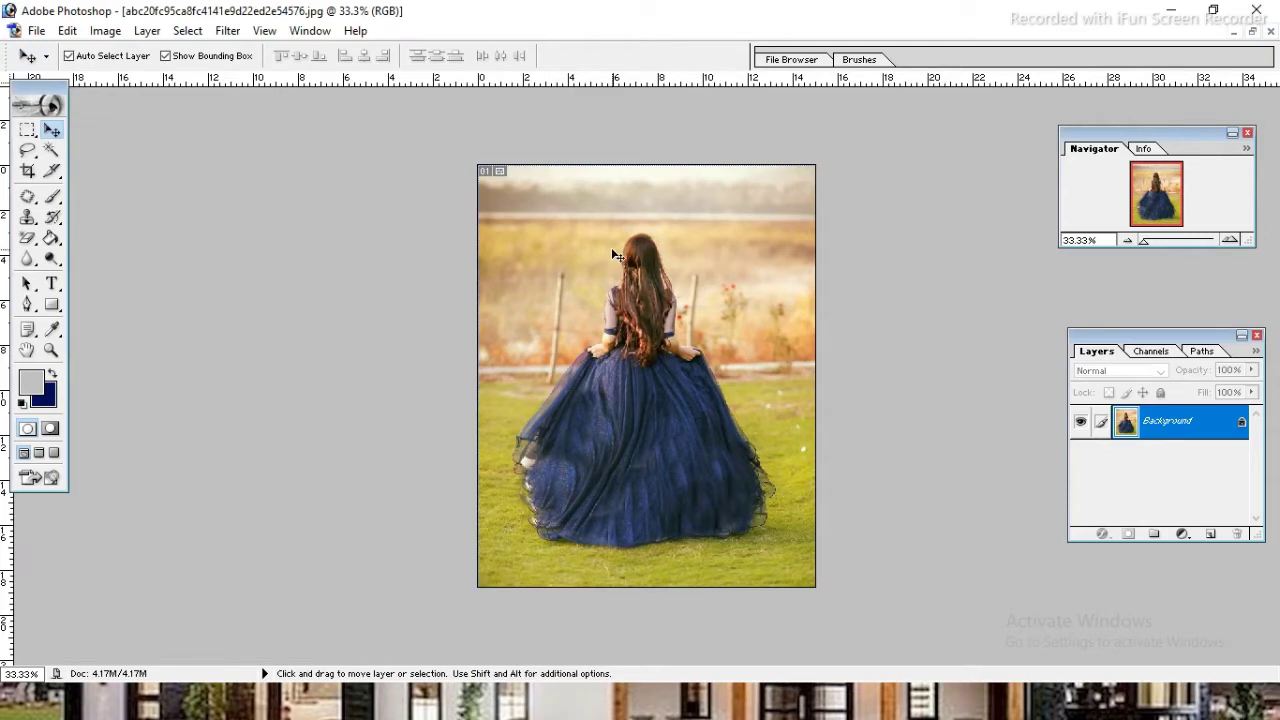
Zoom in to about 110% on the girl's hair, arms and upper gown with two Zoom marquees
key("z")
left_click_drag(516, 203, 771, 534)
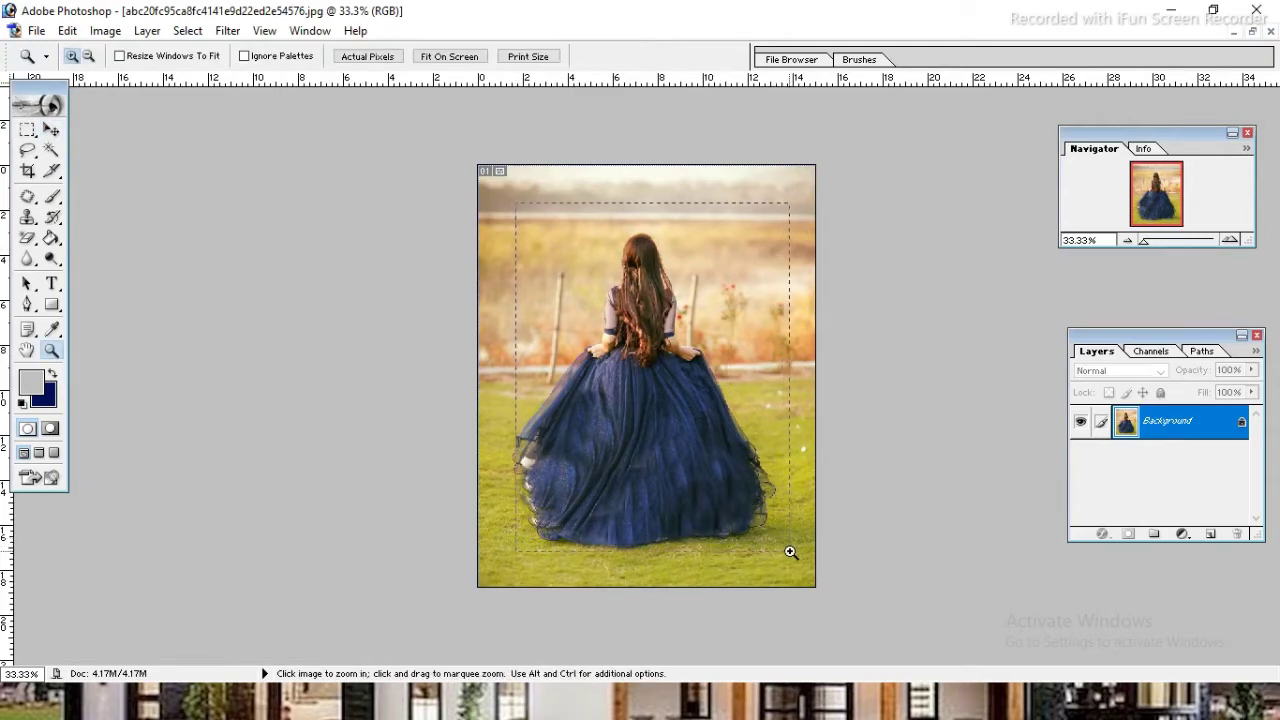
left_click_drag(771, 534, 789, 551)
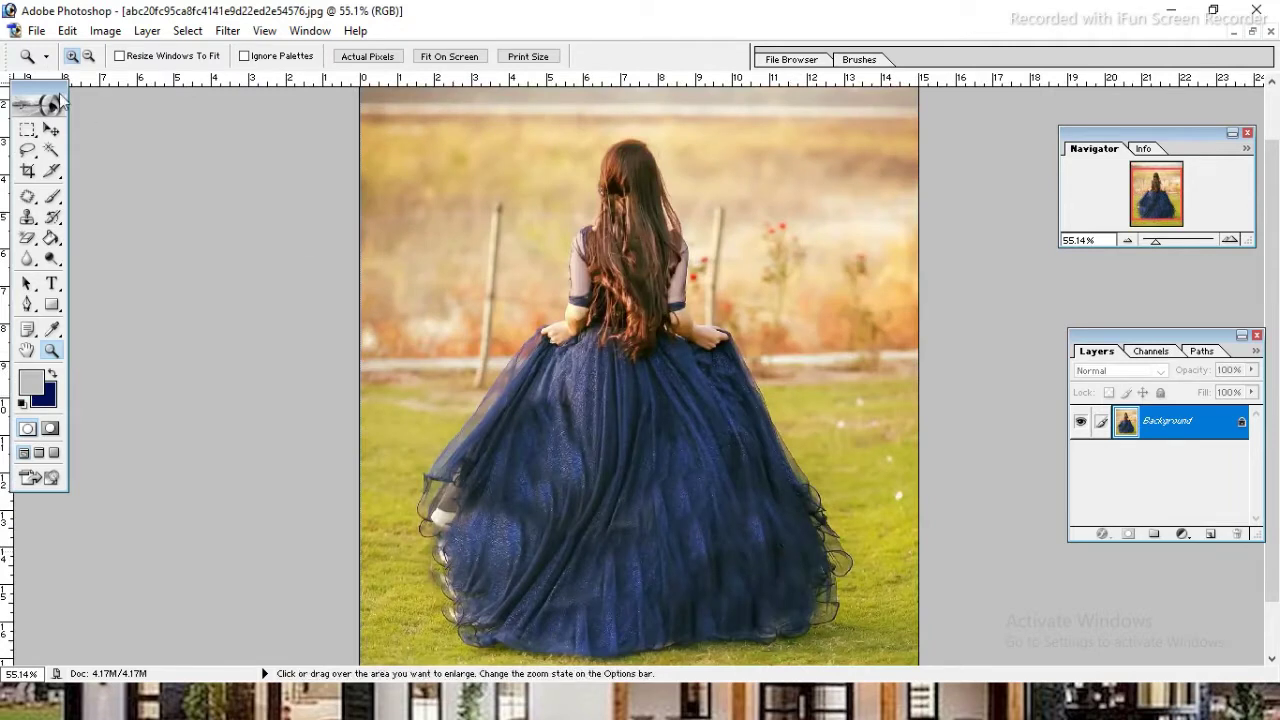
left_click(52, 133)
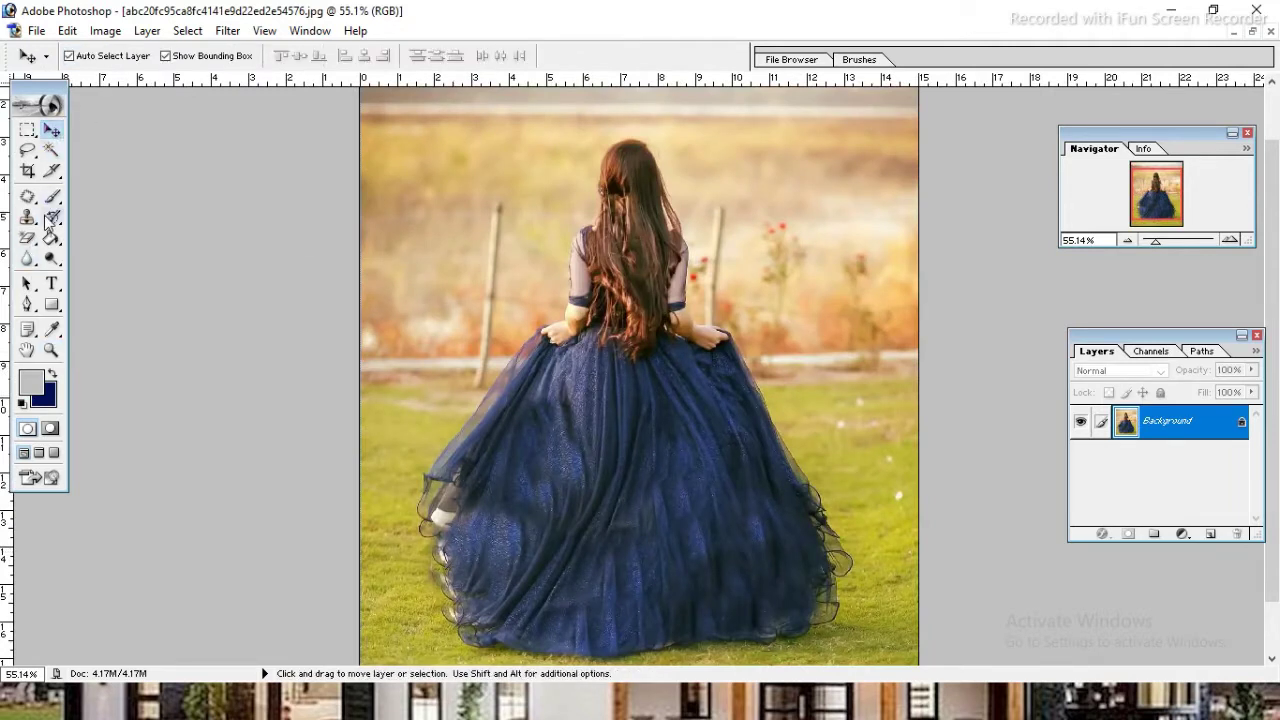
left_click(55, 153)
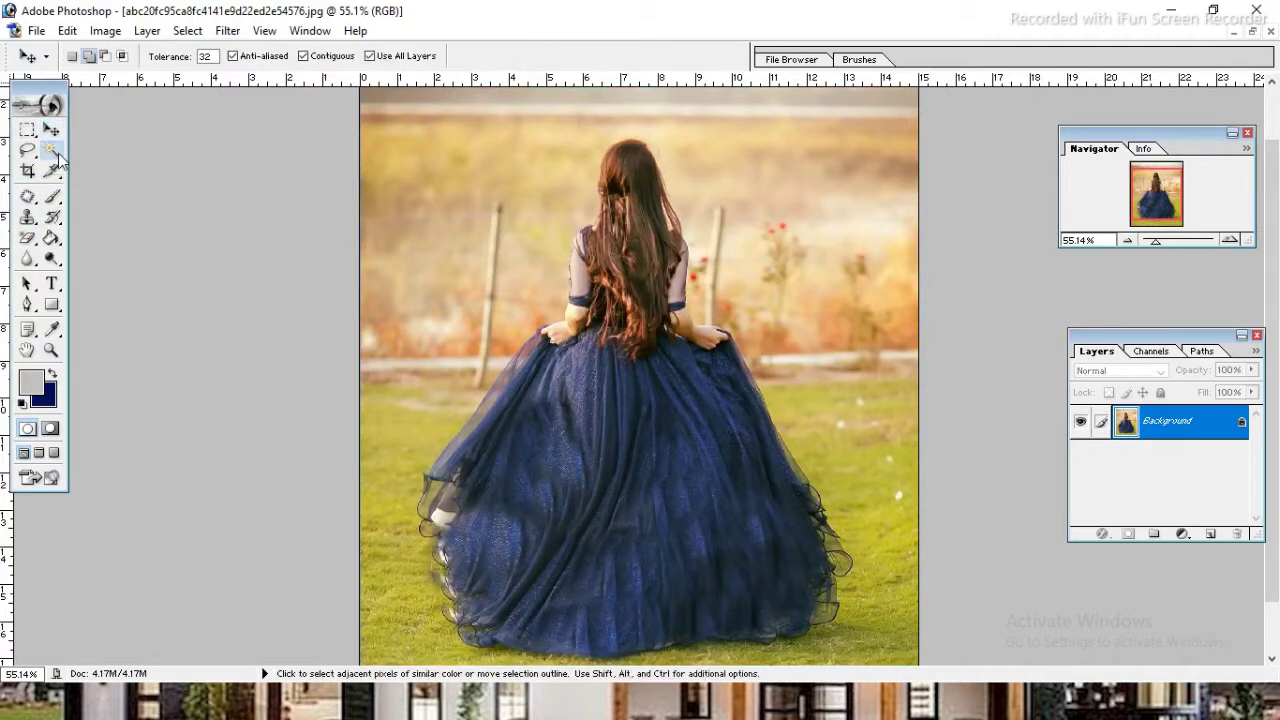
key("z")
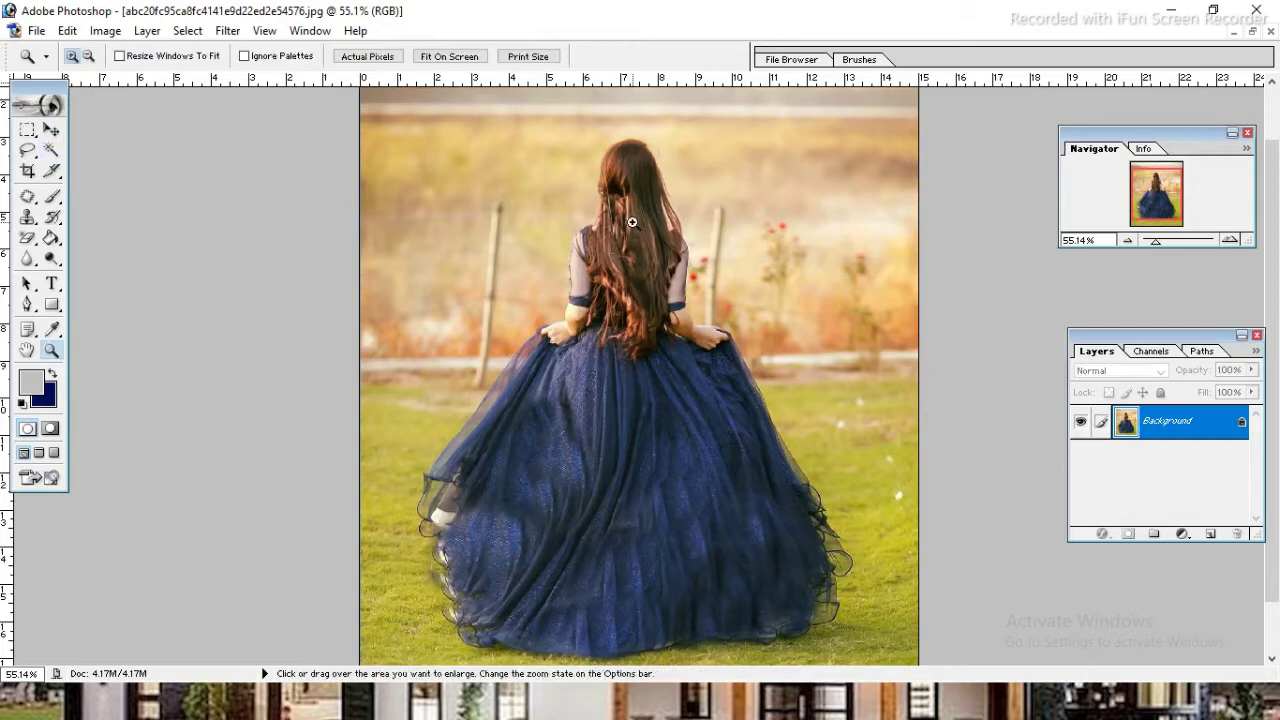
left_click_drag(555, 141, 820, 430)
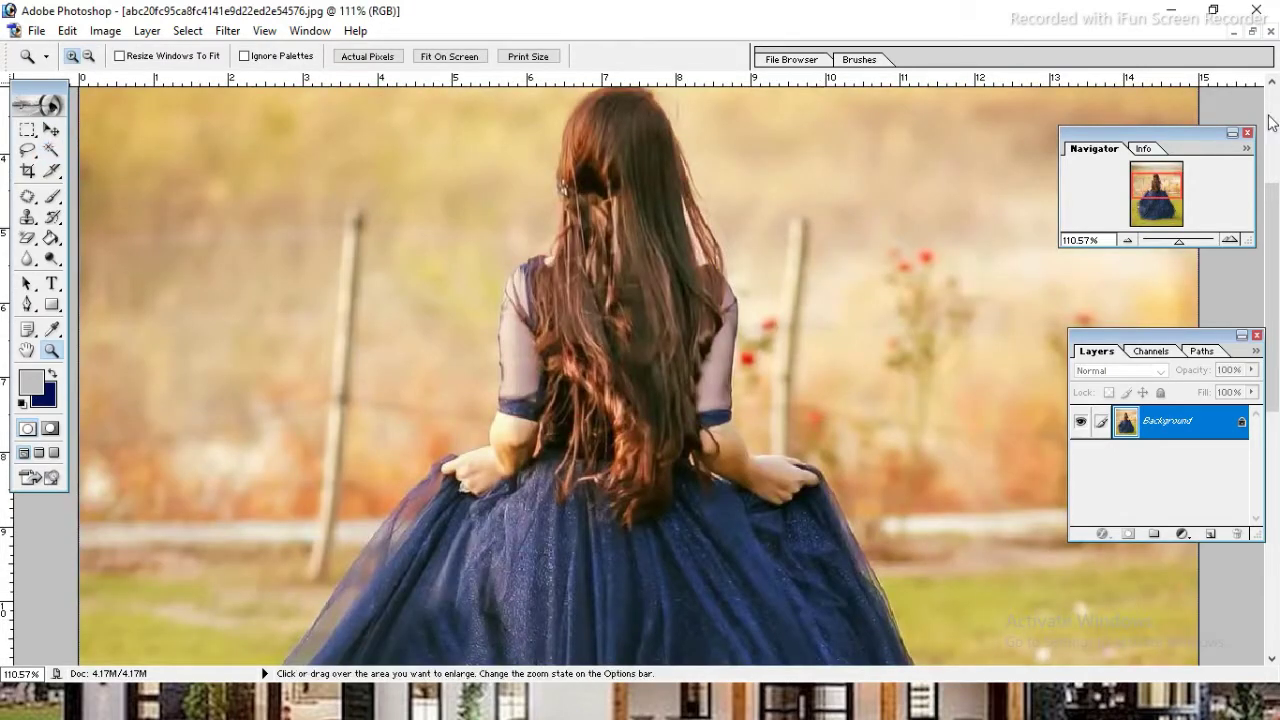
scroll(1277, 92, "up", 1)
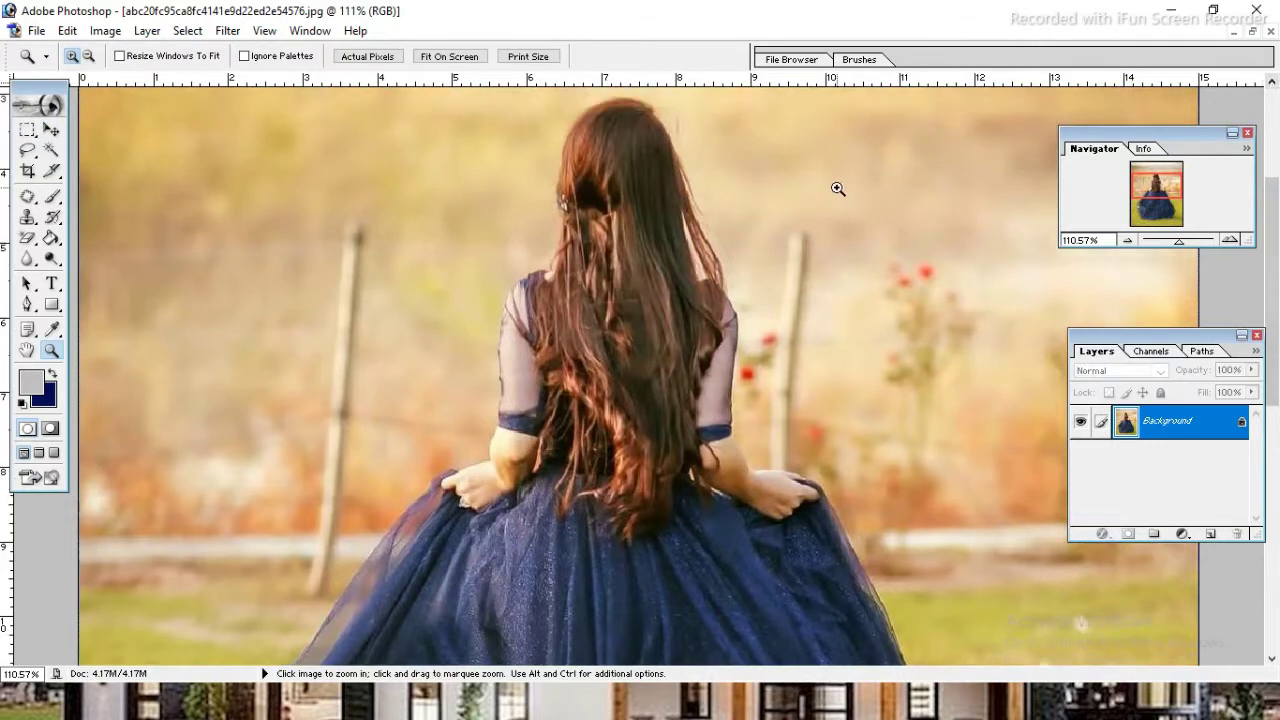
Use the Magic Wand to select the dark hair on top and sides of the head
left_click(51, 150)
left_click(614, 125)
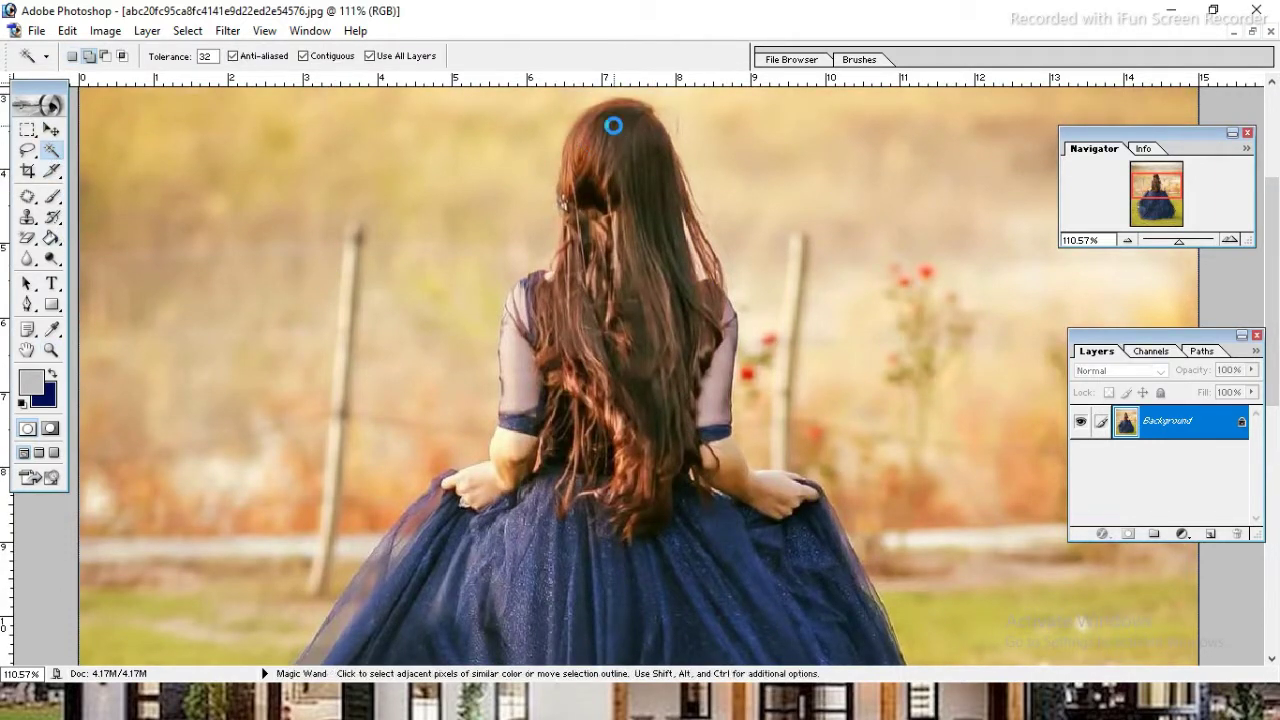
left_click(586, 137)
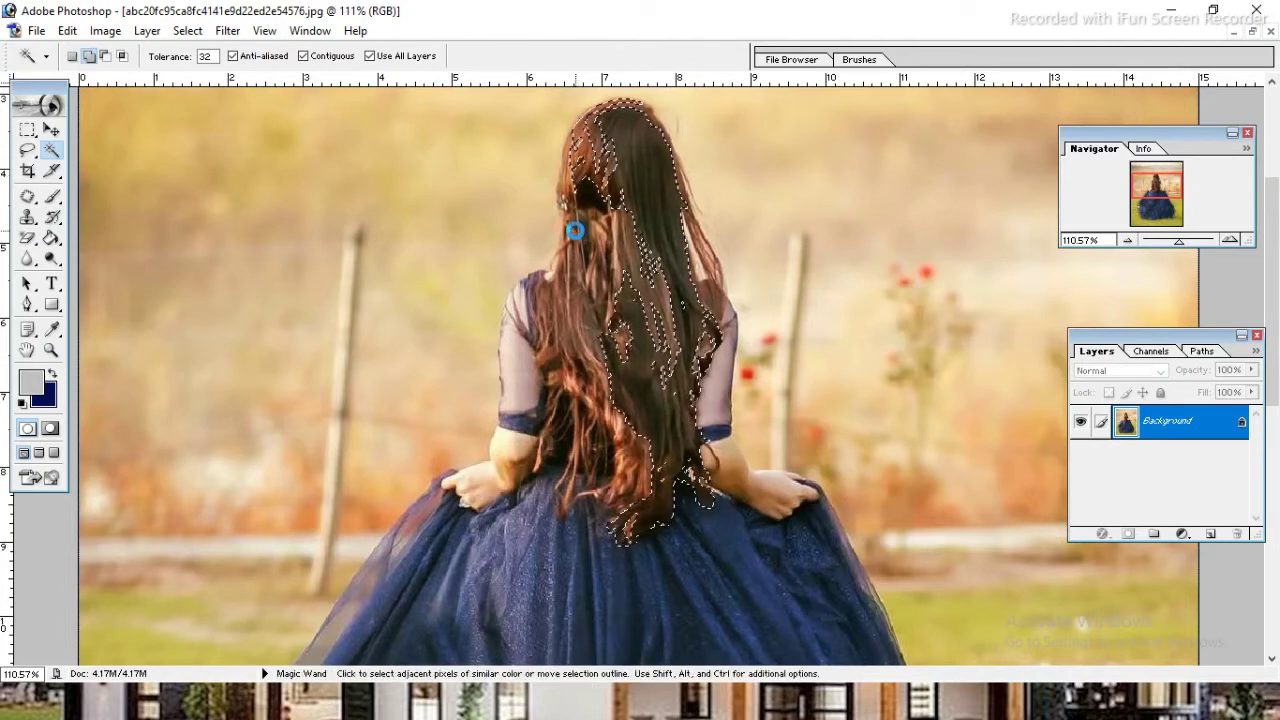
left_click(545, 275)
left_click(648, 260)
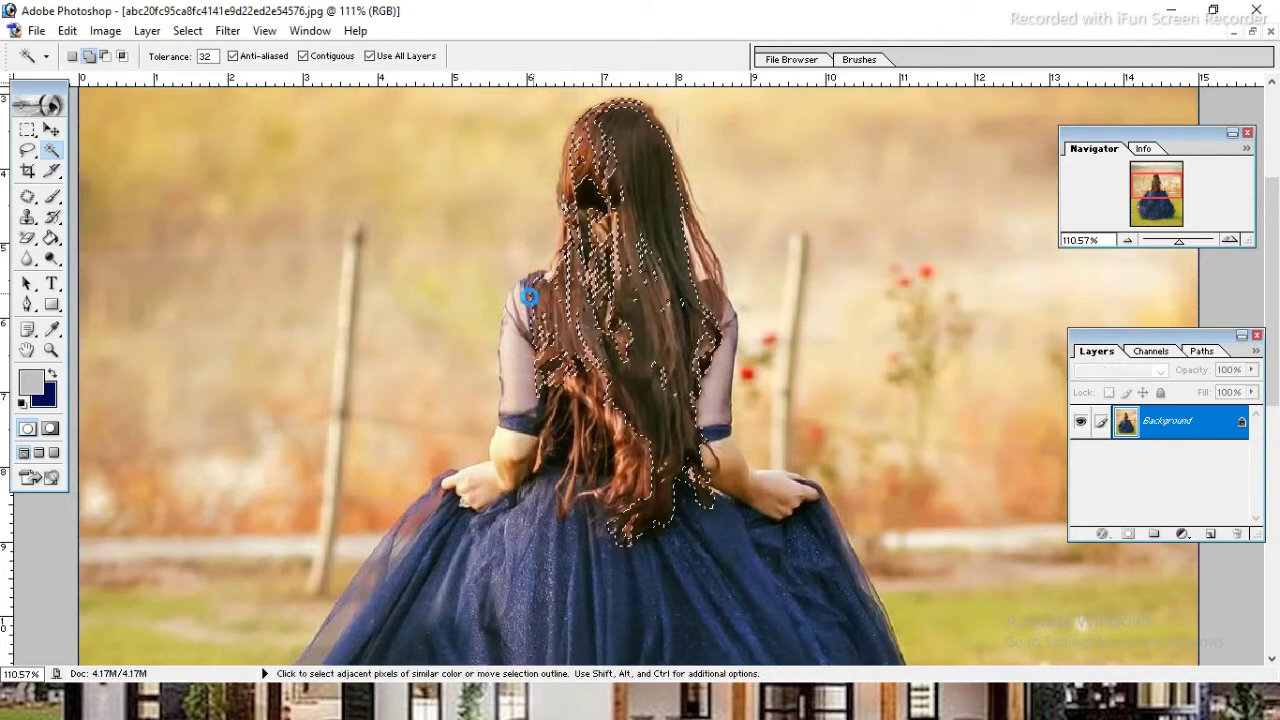
Add the left sleeve, shoulder patch, more hair strands and the right hand to the selection
left_click(517, 358)
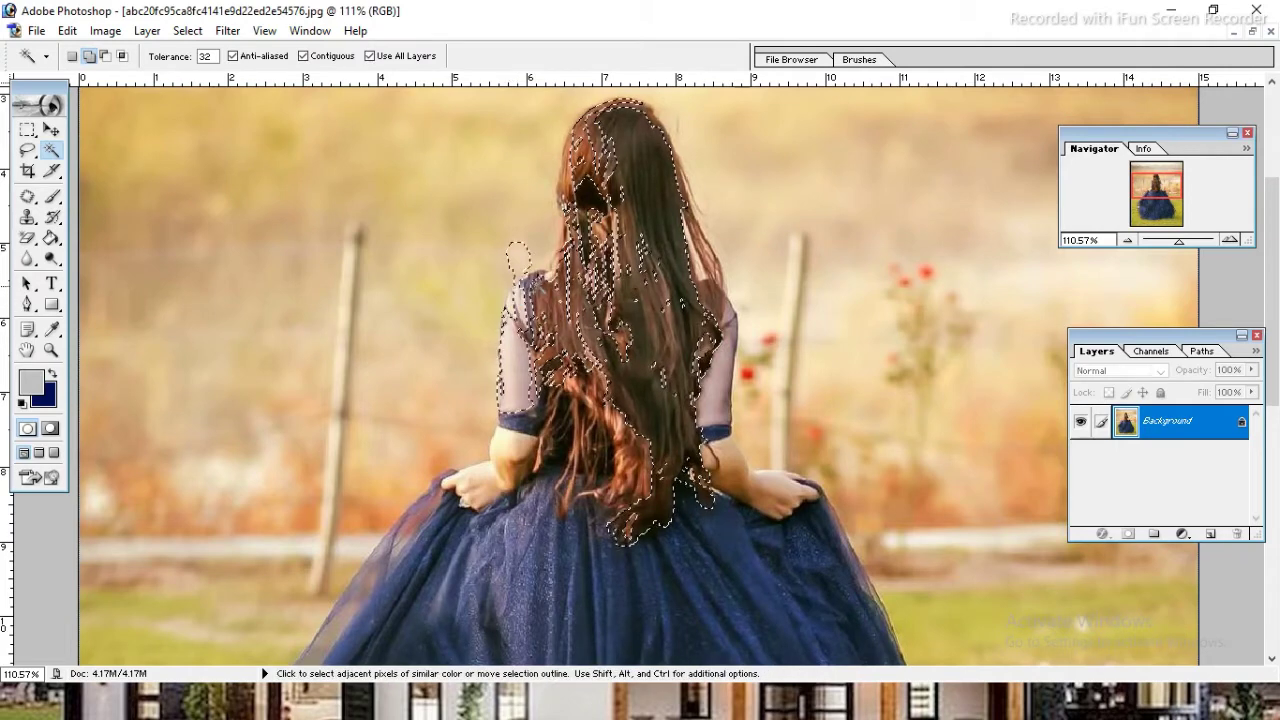
left_click(595, 280)
left_click(625, 170)
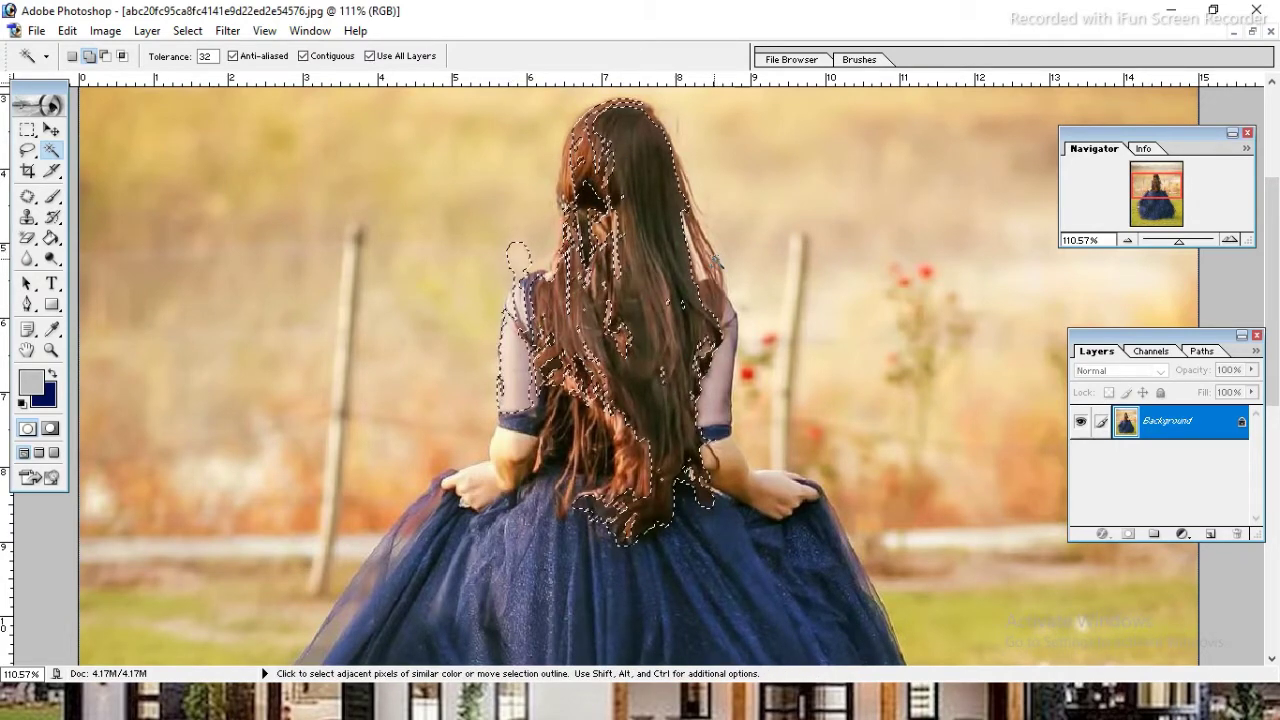
left_click(716, 261)
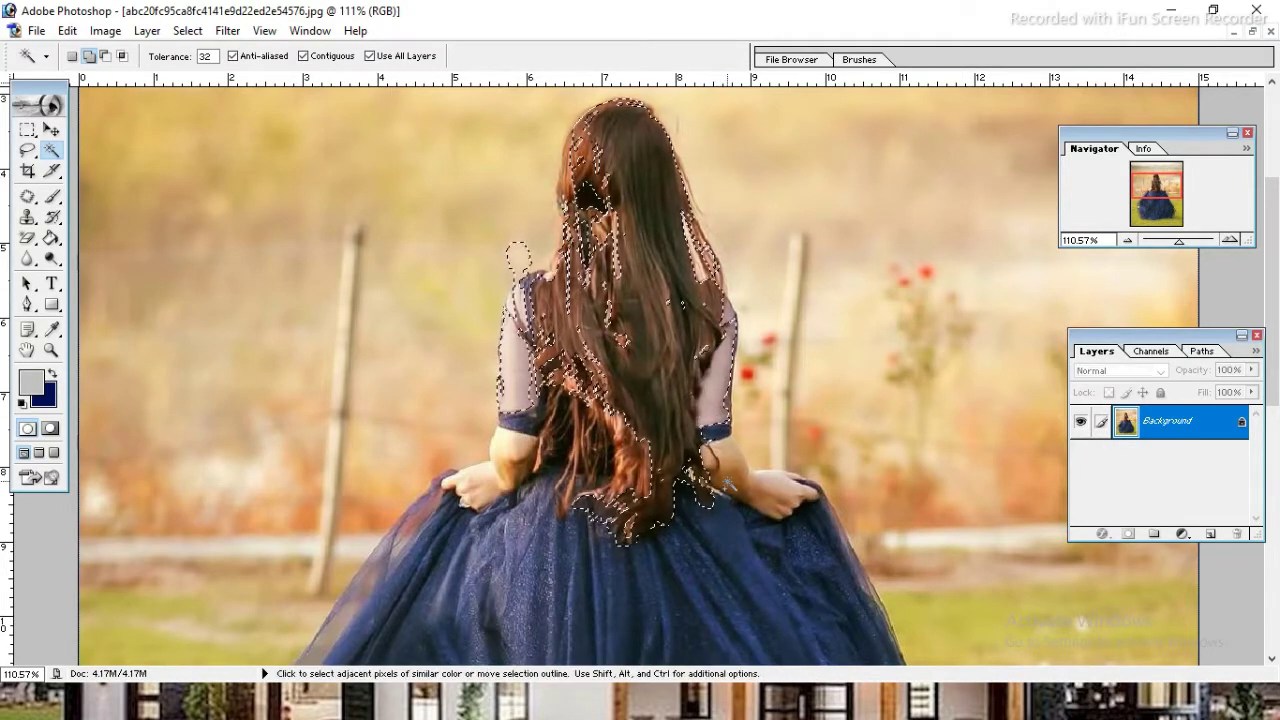
left_click(793, 493)
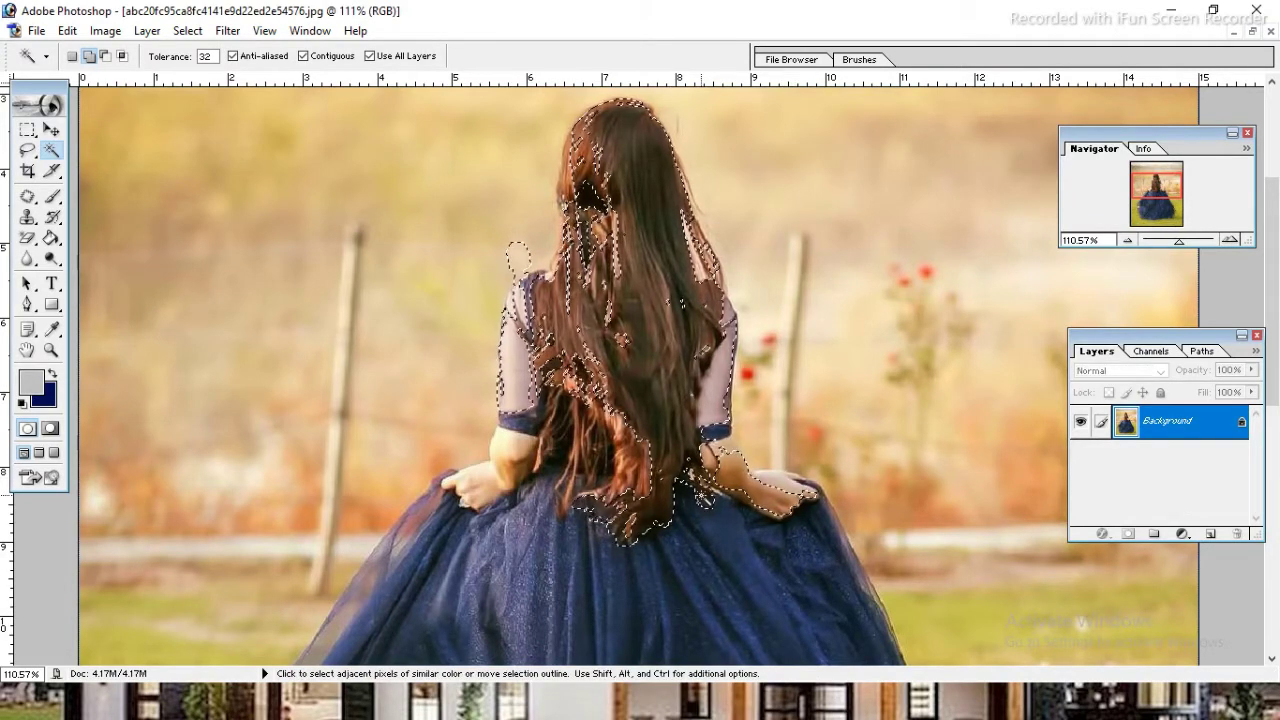
Zoom in on the head, add dark hair patches, and undo the accidental background addition
left_click_drag(381, 91, 901, 339)
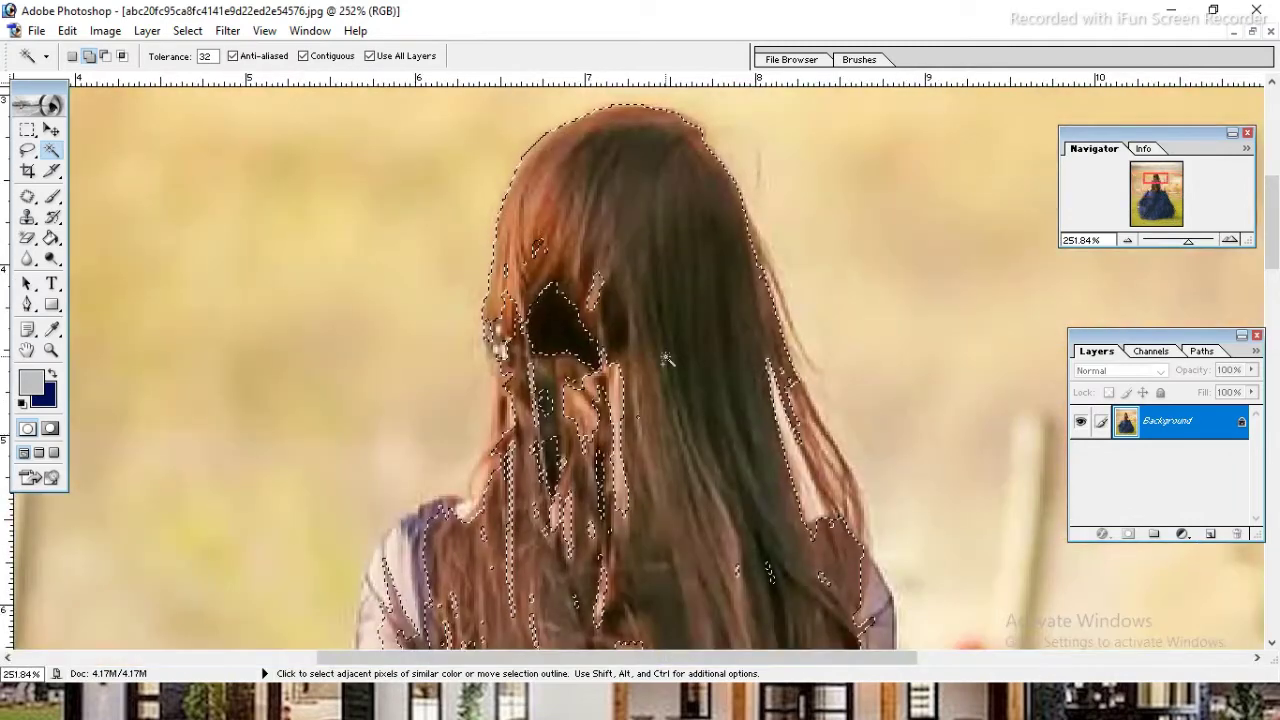
left_click(560, 320, "shift")
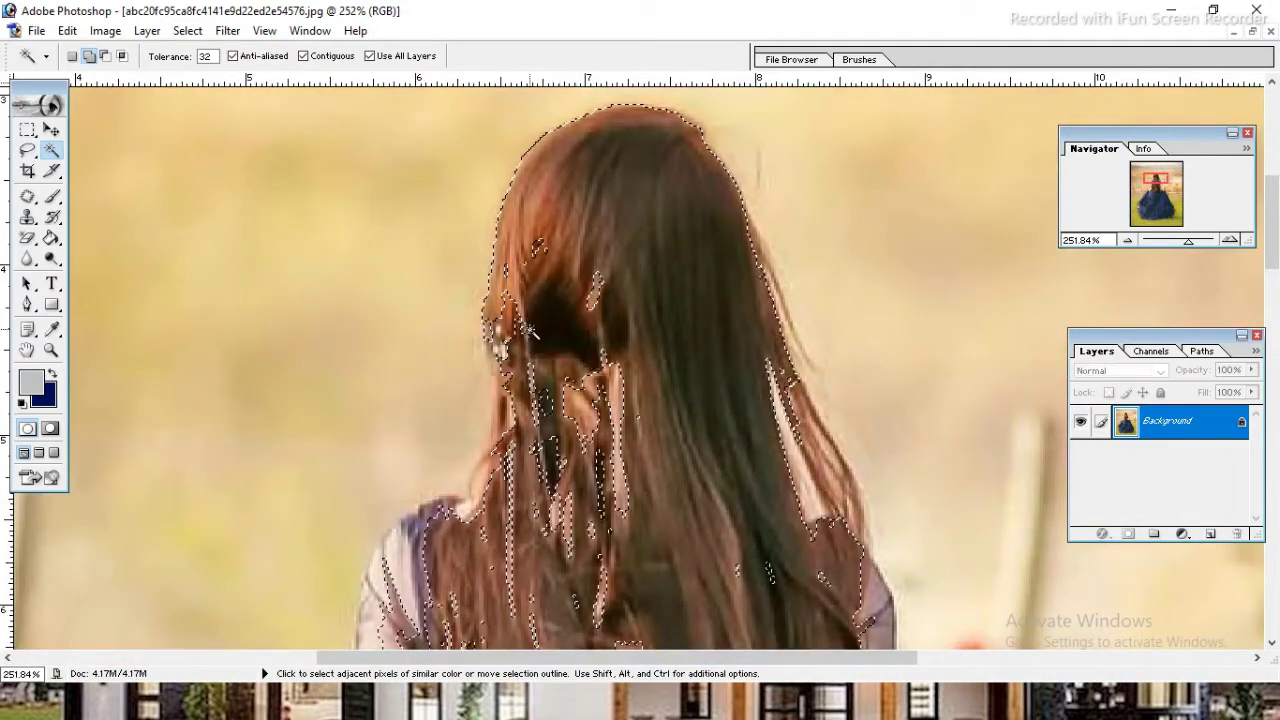
left_click(494, 372, "shift")
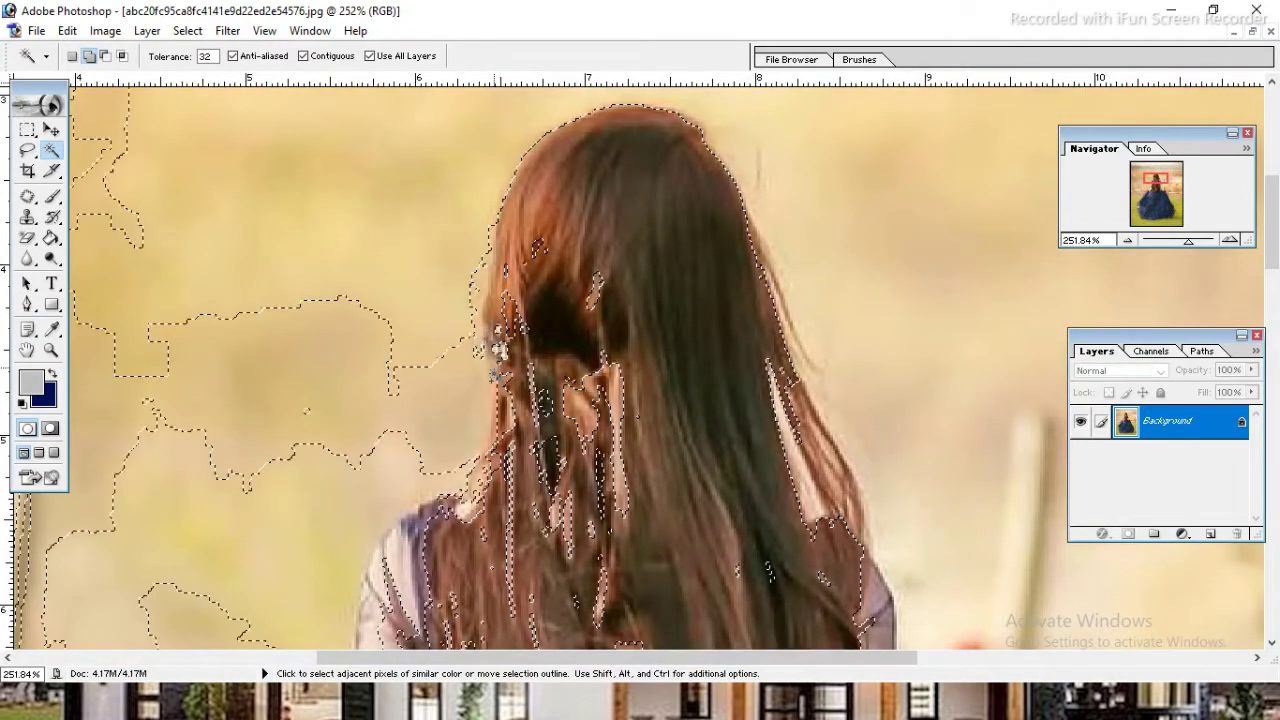
key("ctrl+z")
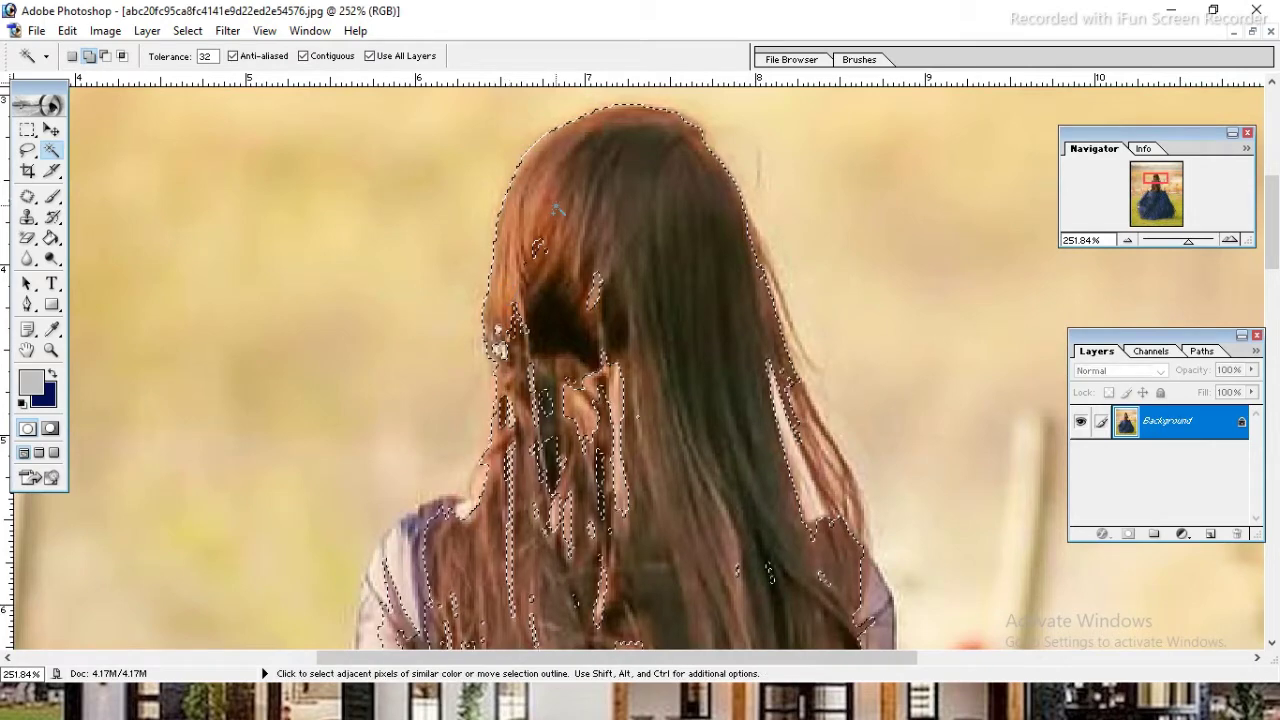
Zoom to about 517% and add the stray left hair strands and highlights to the selection
key("z")
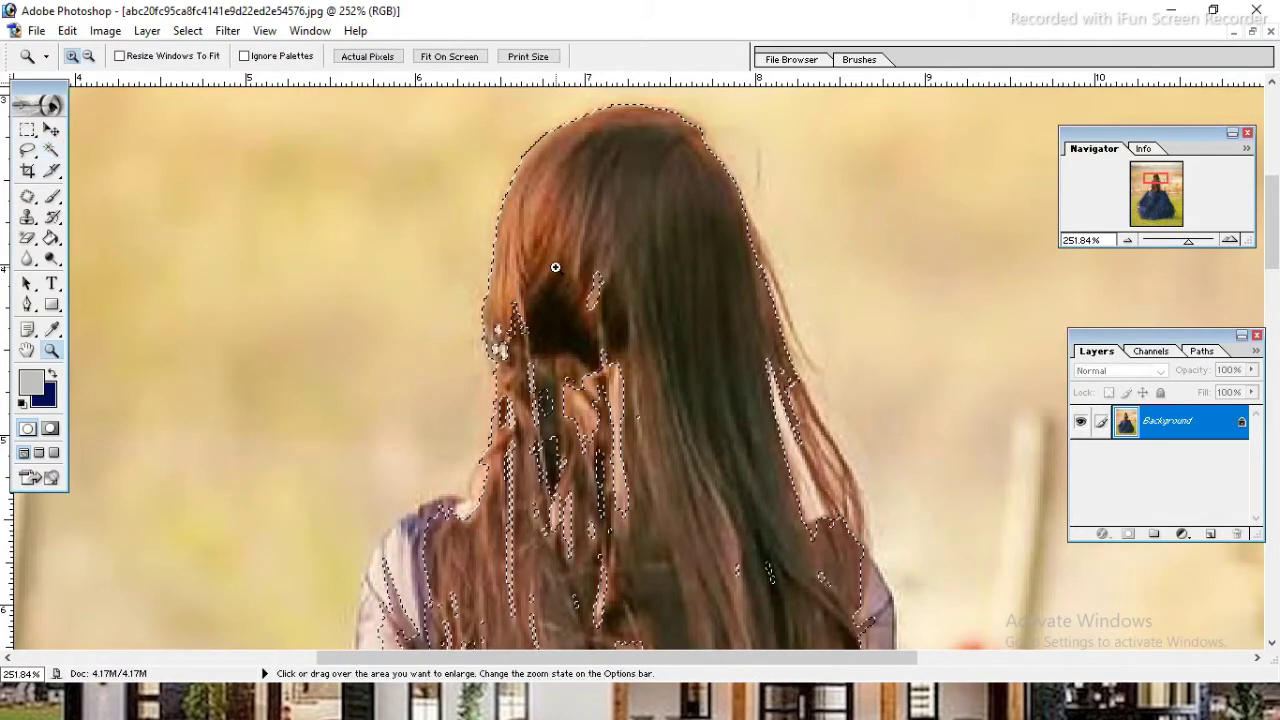
mouse_move(493, 250)
left_mouse_down()
mouse_move(866, 425)
mouse_move(903, 520)
left_mouse_up()
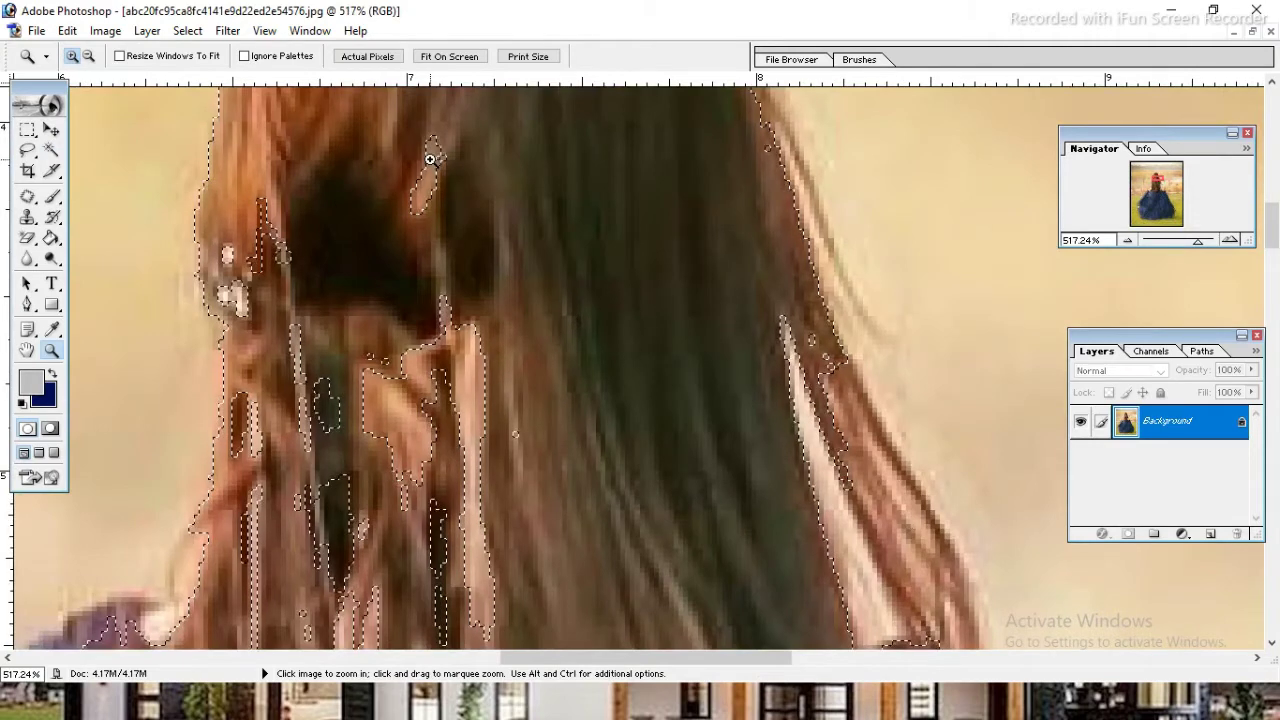
key("w")
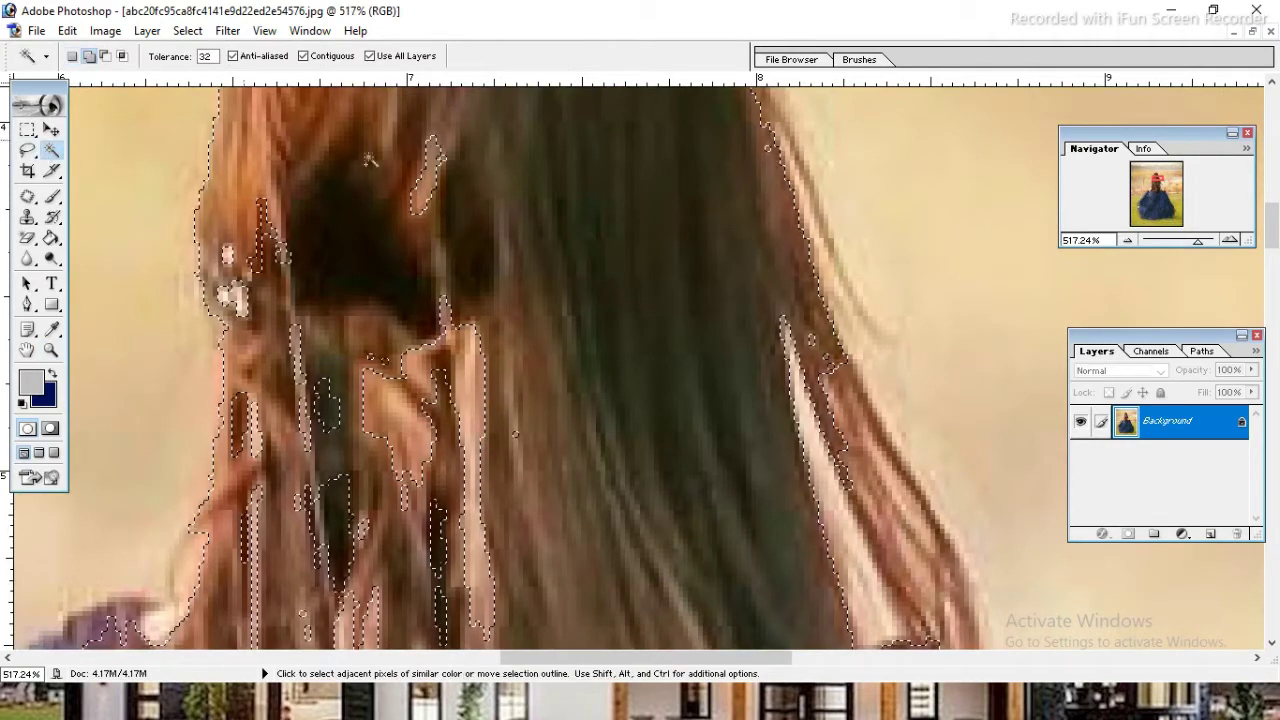
left_click(428, 172, "alt")
left_click(284, 249, "alt")
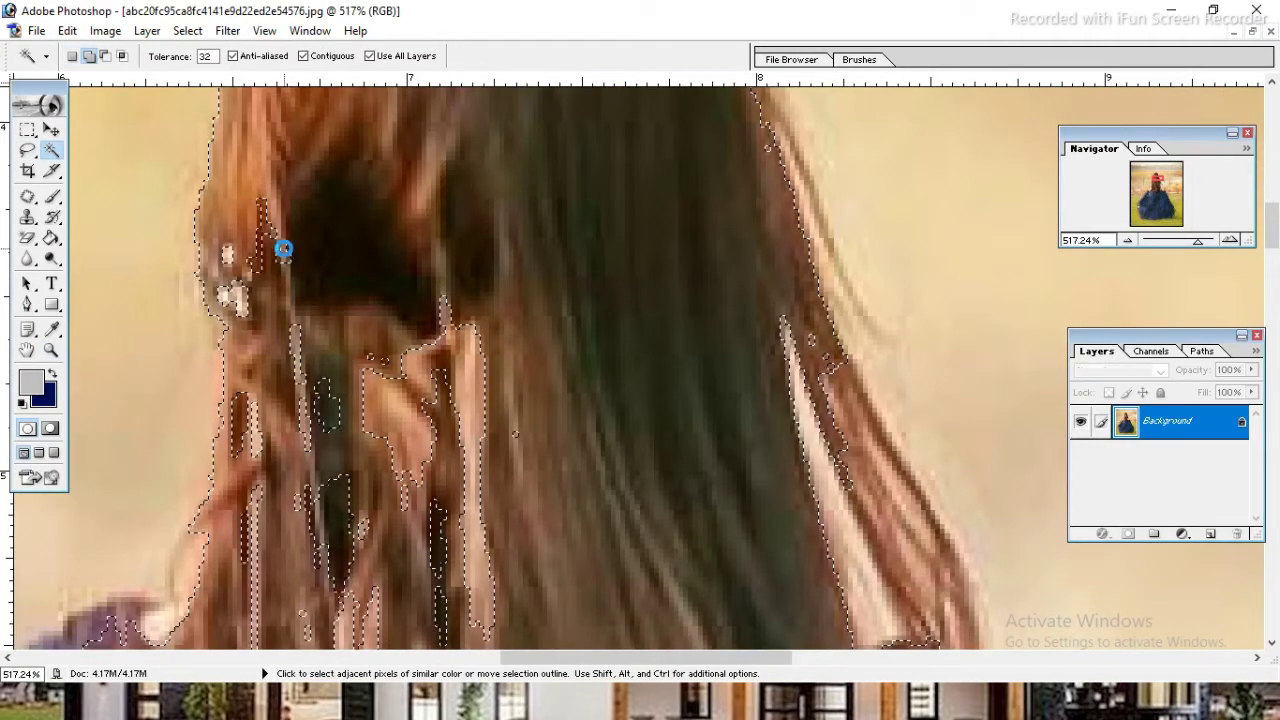
left_click(257, 246, "alt")
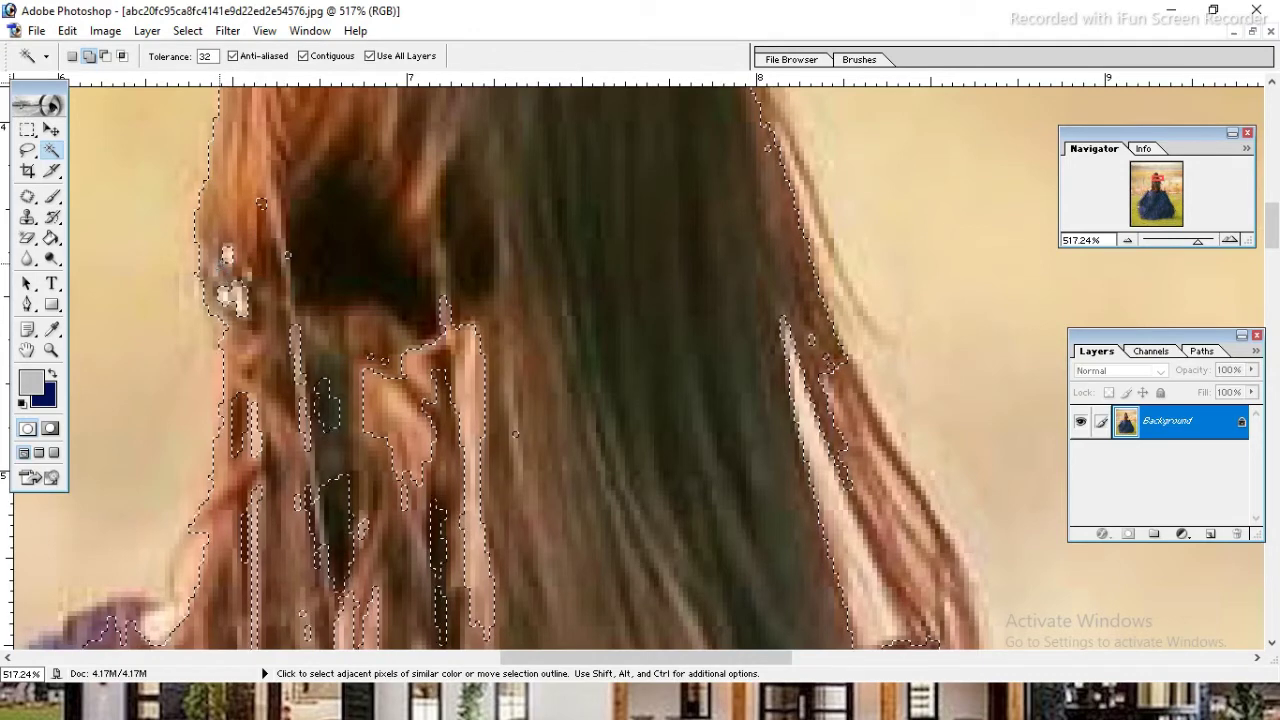
left_click(230, 288, "alt")
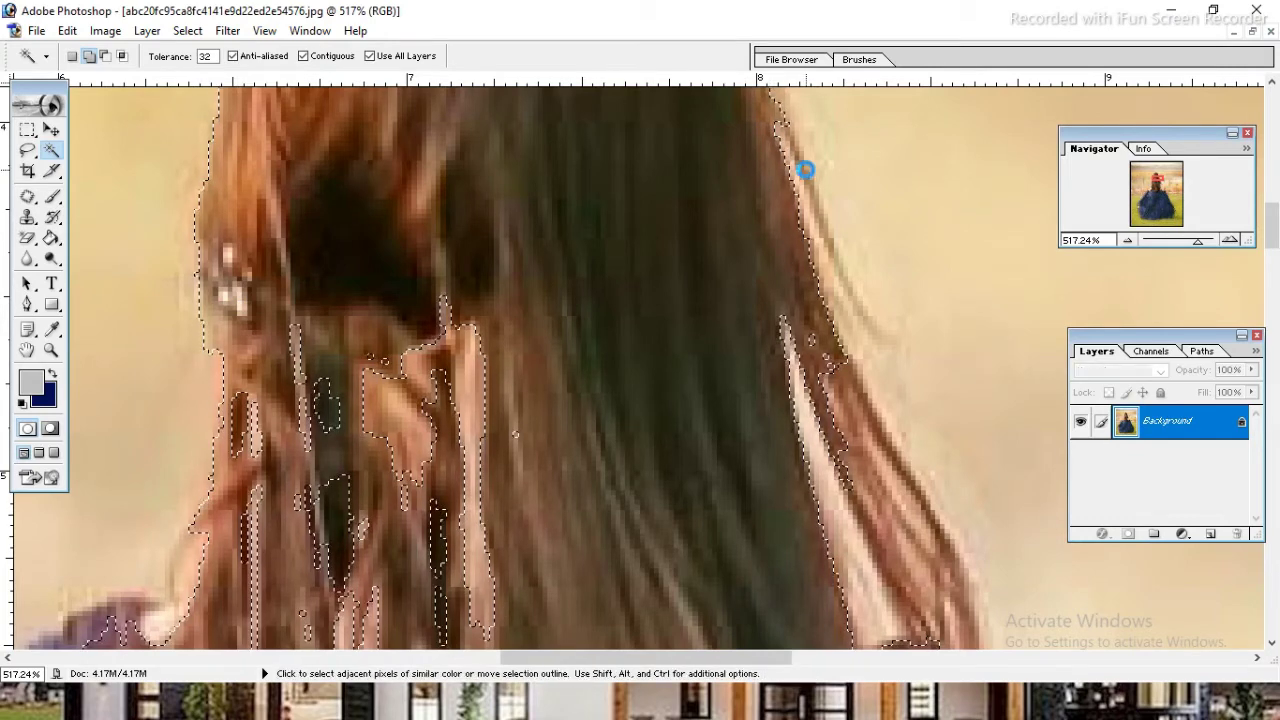
Add the outer and lower right hair strands and the hand, then zoom out fully
left_click(812, 190, "shift")
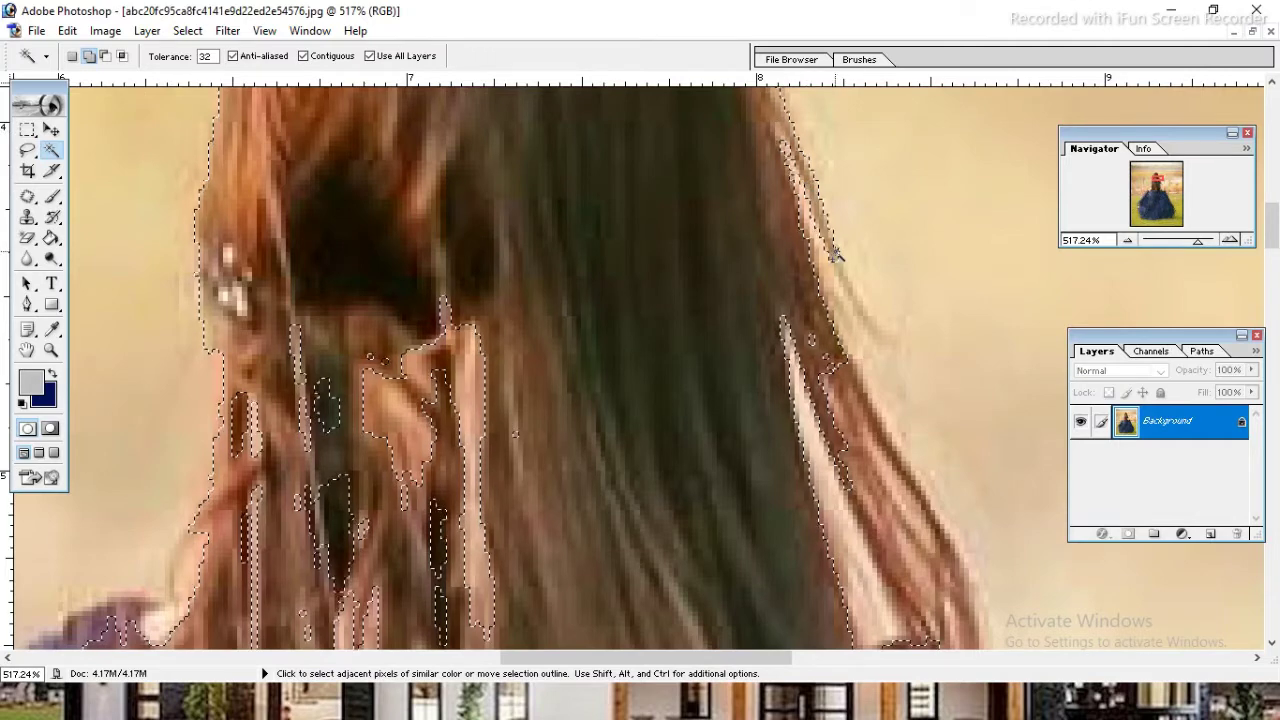
left_click(855, 305, "shift")
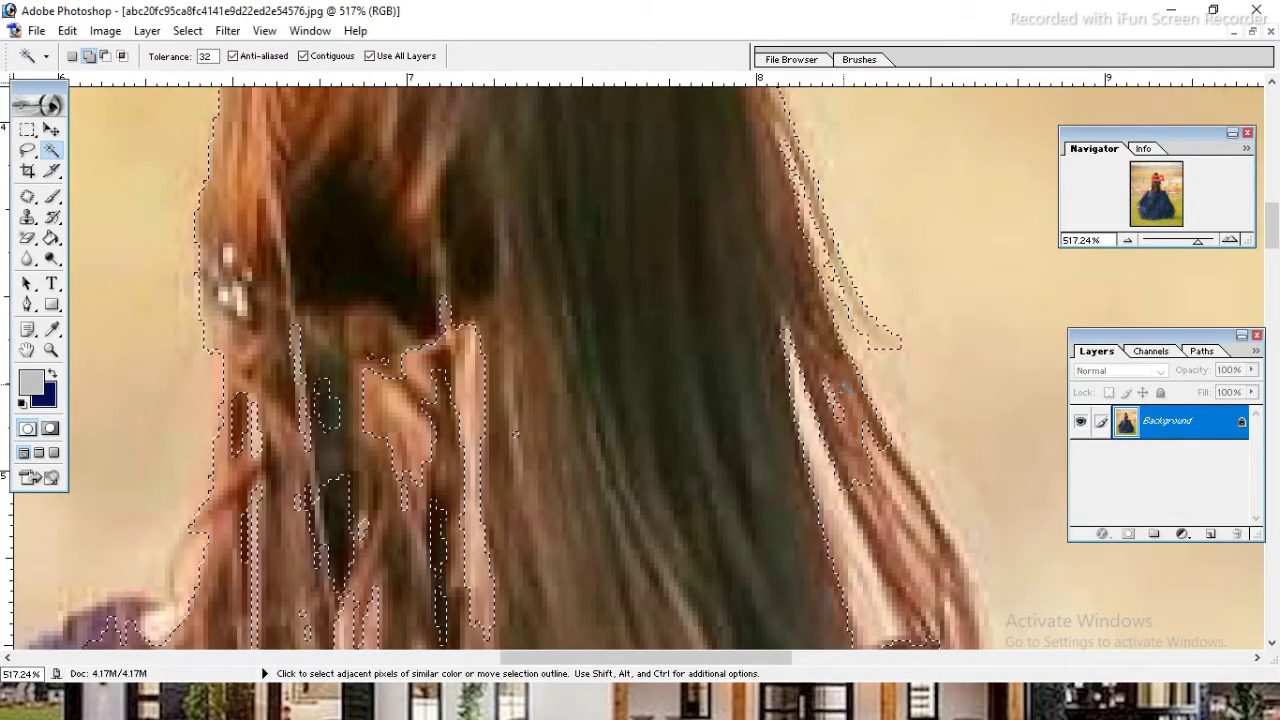
left_click(833, 405, "shift")
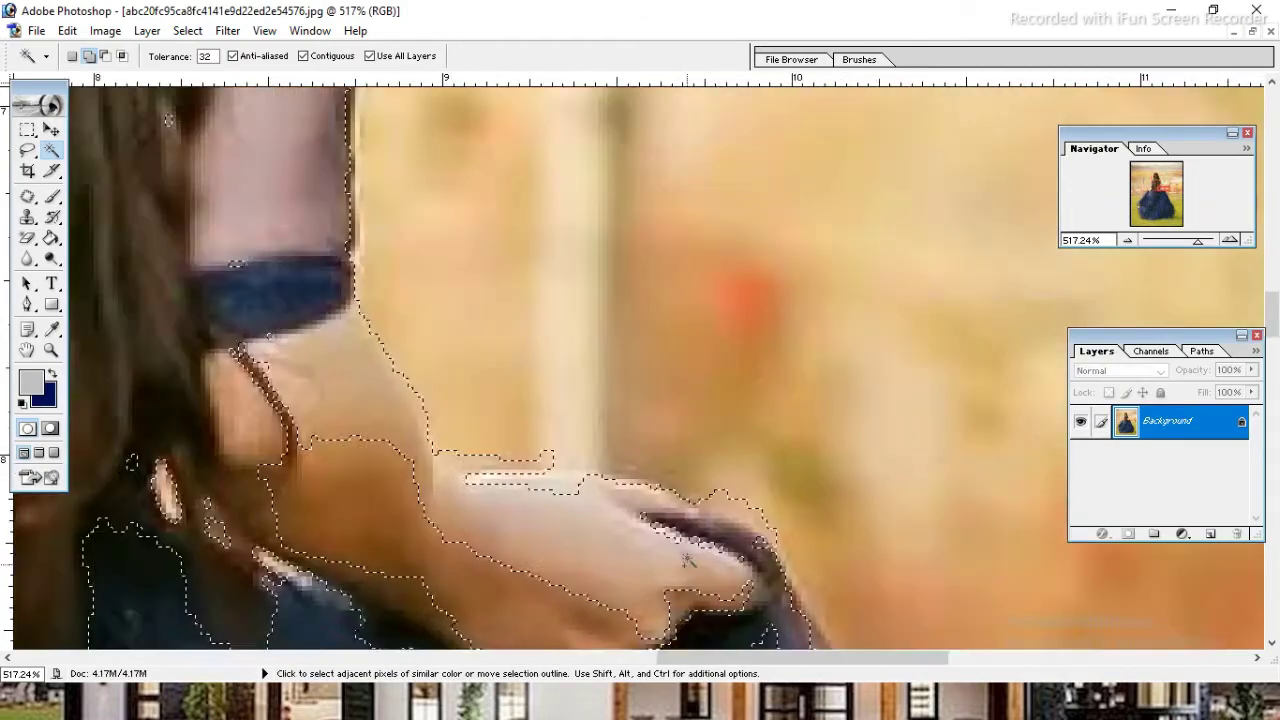
left_click(686, 549, "shift")
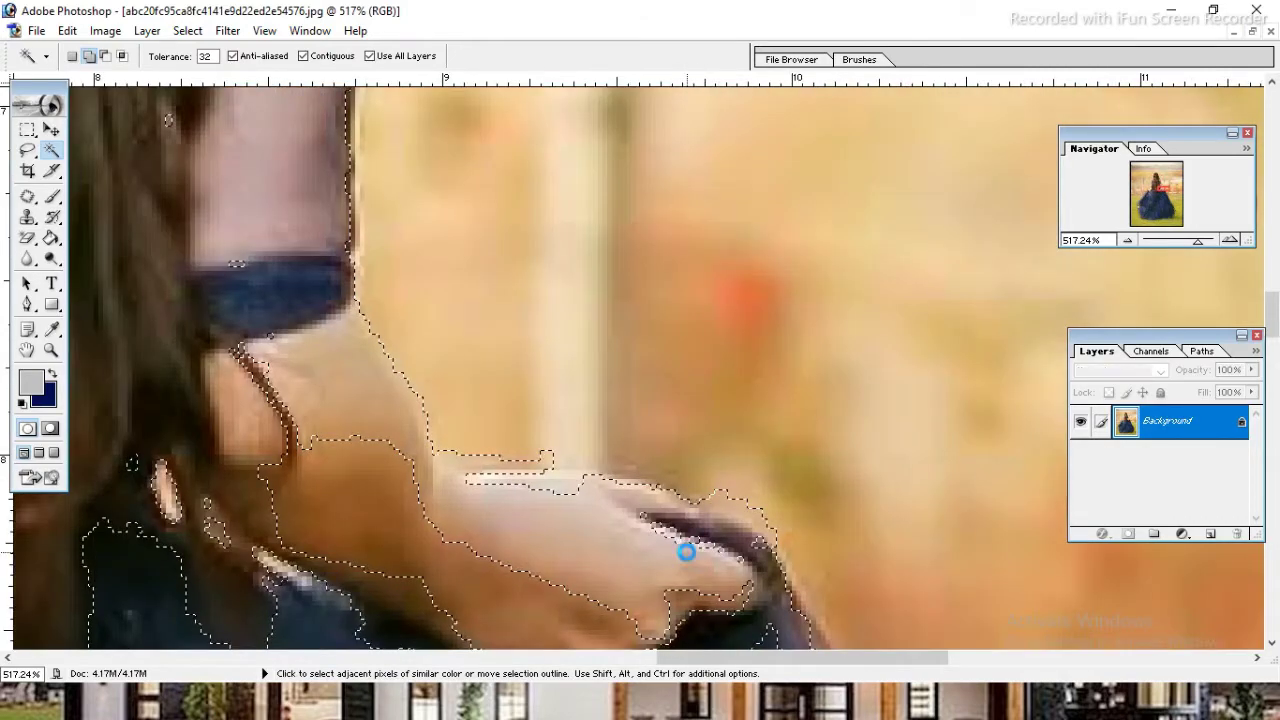
key("ctrl+0")
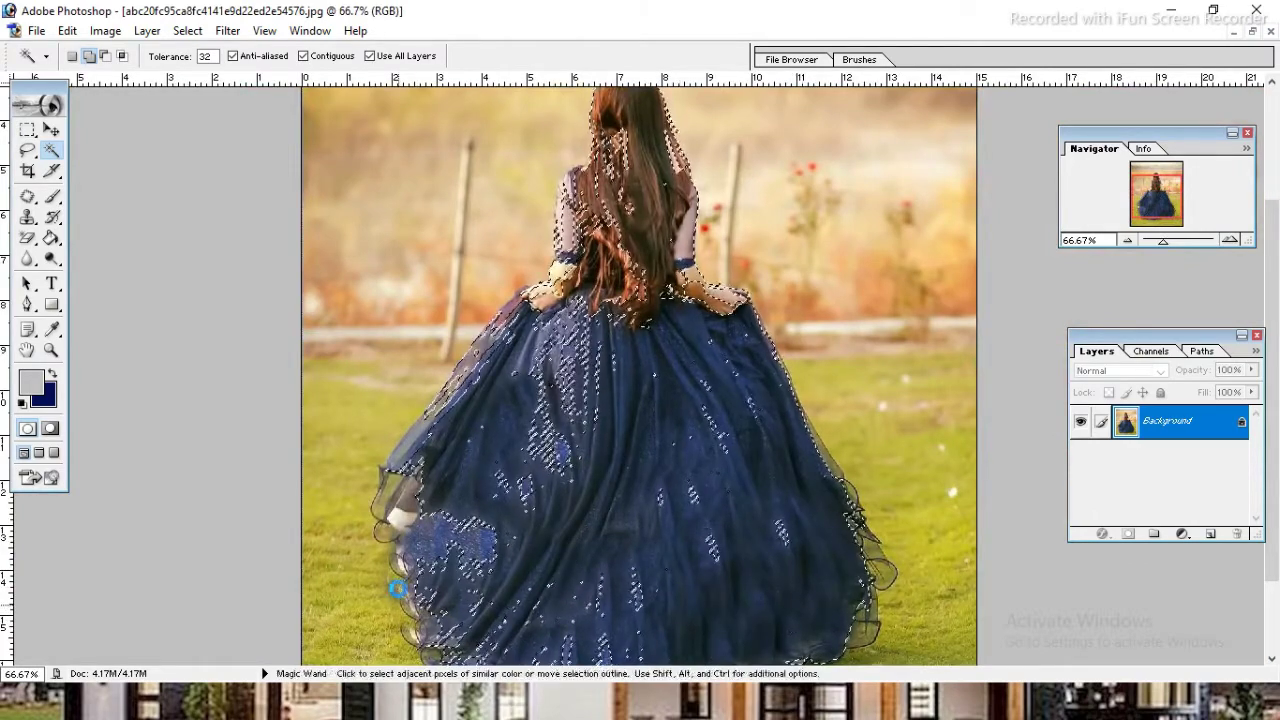
Scroll the canvas to check the whole girl-and-gown selection, then switch to the Move tool
scroll(640, 375, "down", 3)
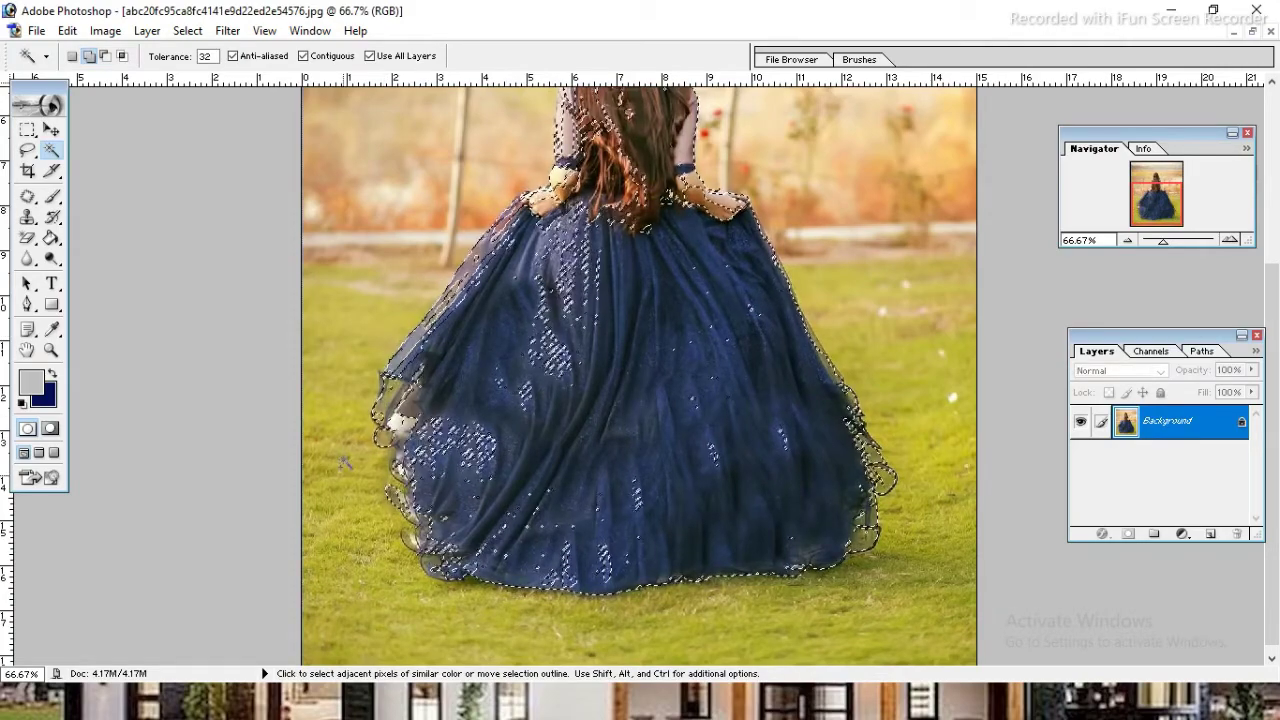
scroll(500, 505, "up", 3)
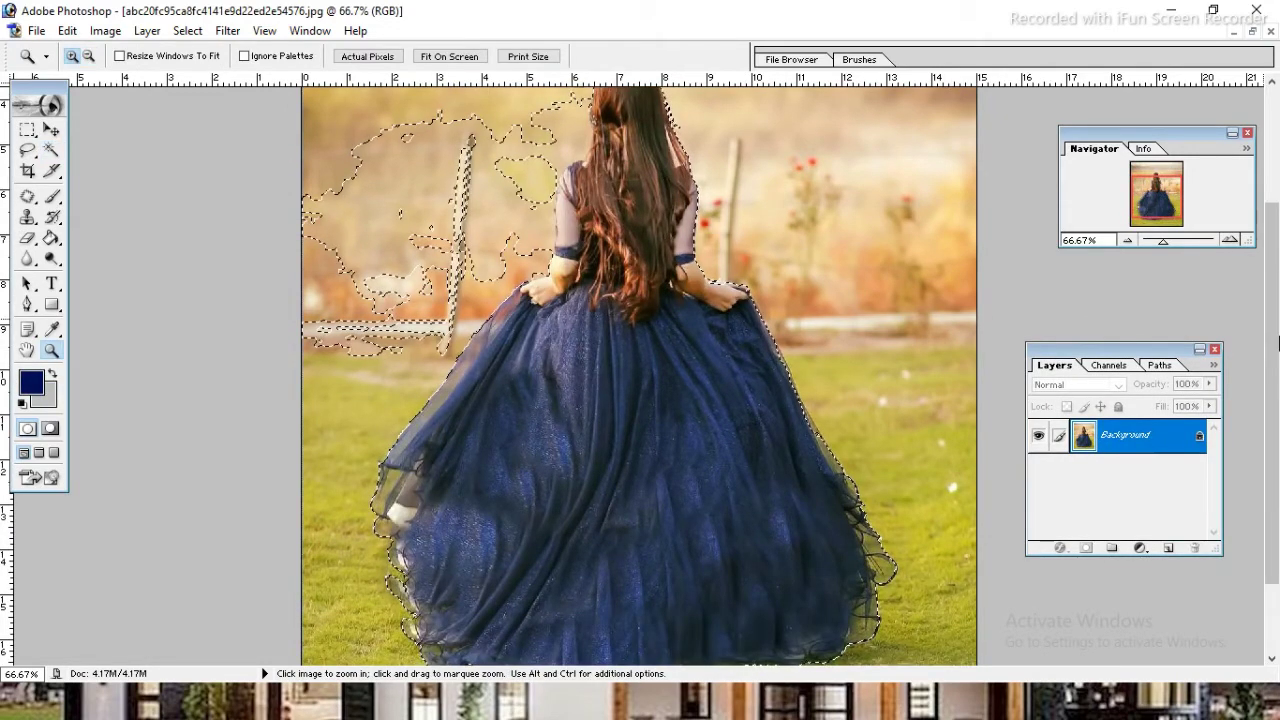
scroll(1278, 343, "up", 1)
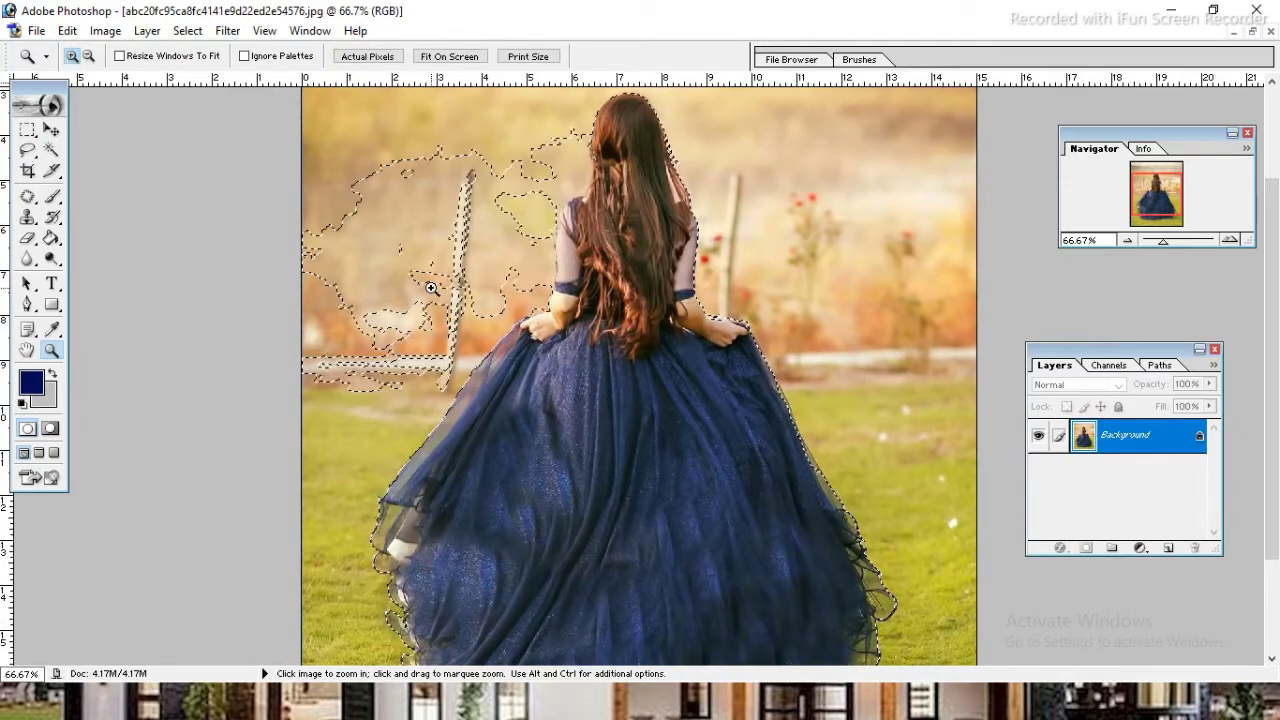
left_click(51, 130)
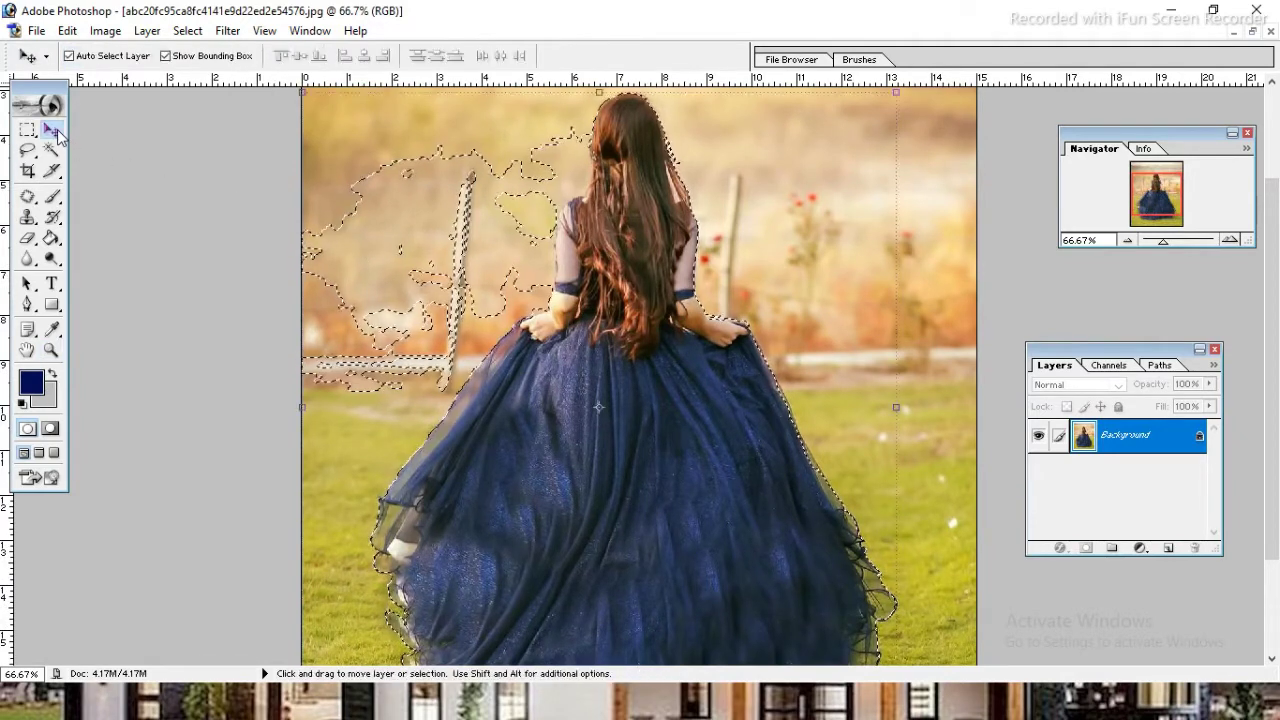
Cut the selected girl and paste her onto a new Layer 1, nudging her into place
left_click(448, 266)
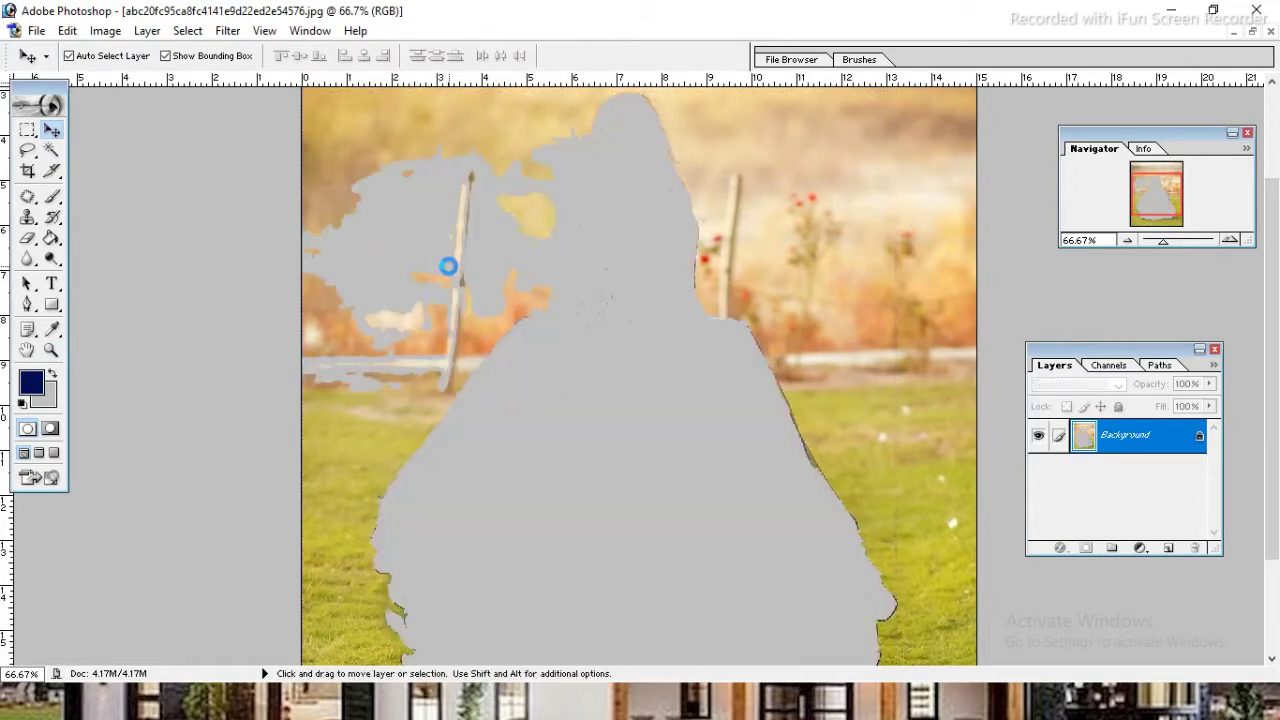
key("ctrl+v")
left_click_drag(612, 357, 569, 367)
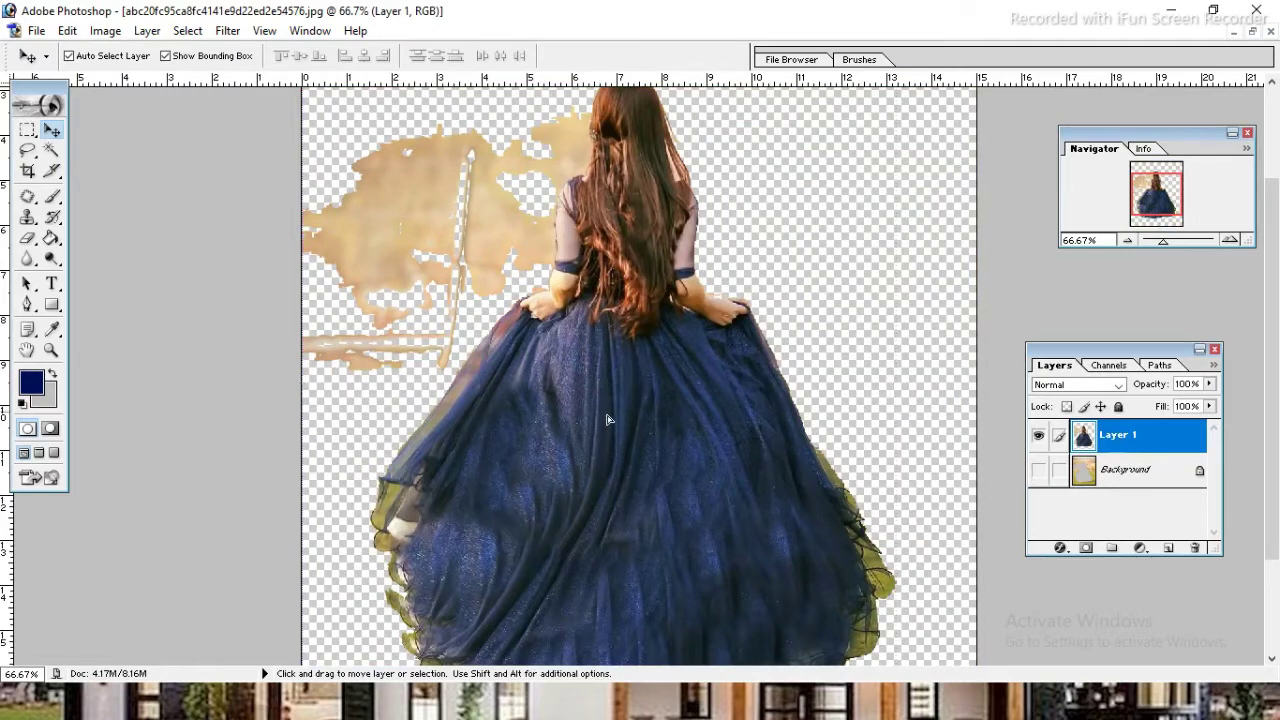
left_click_drag(598, 408, 622, 425)
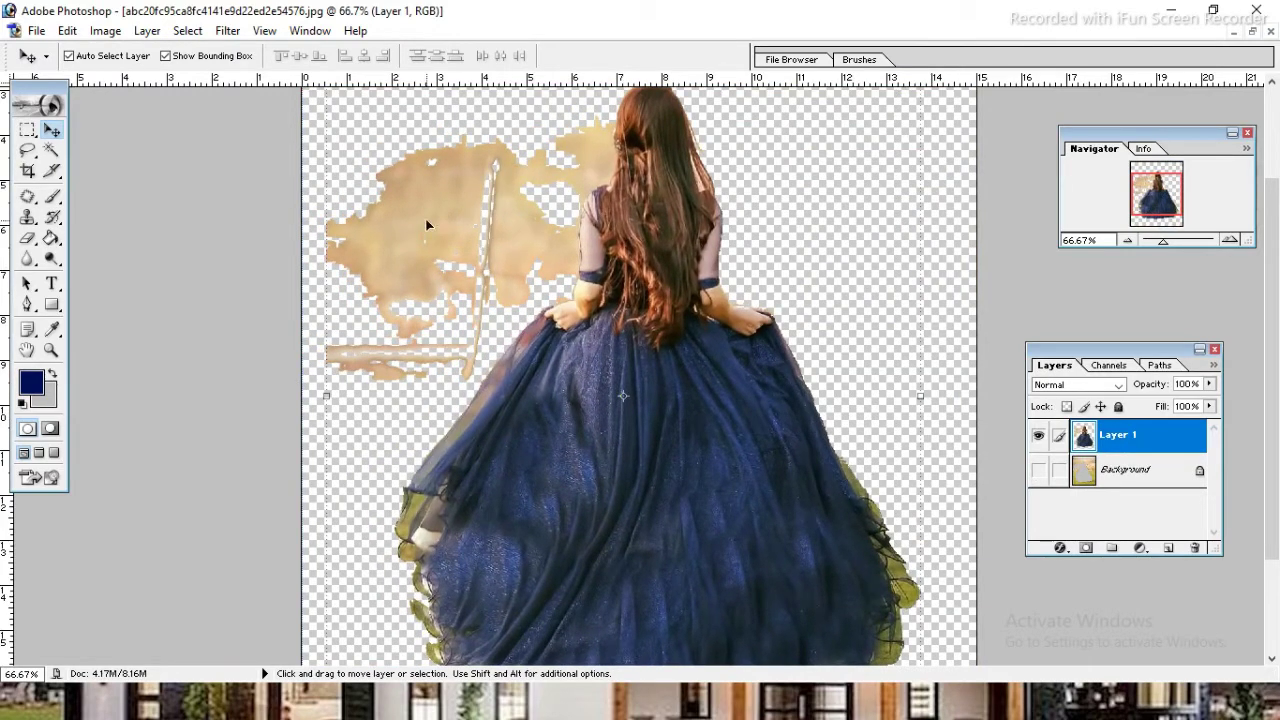
left_click(29, 241)
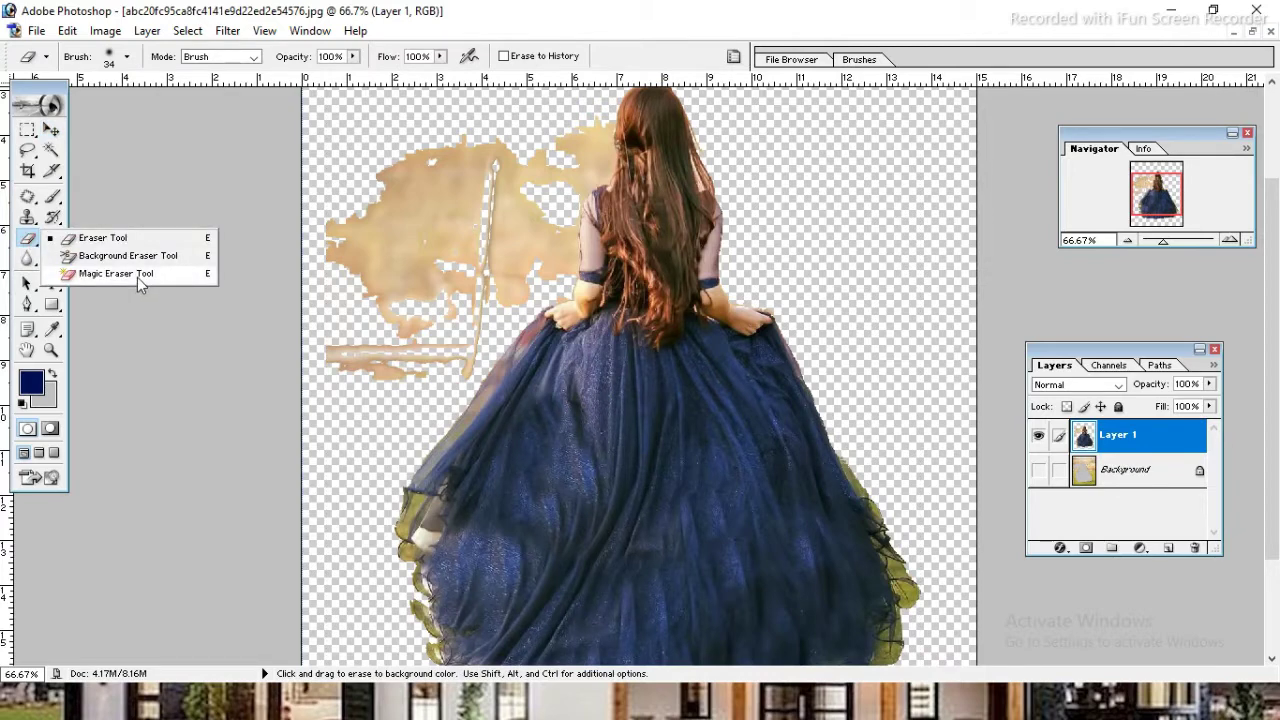
Remove the large beige patches beside and above the girl with the Magic Eraser
left_click(139, 280)
left_click(418, 233)
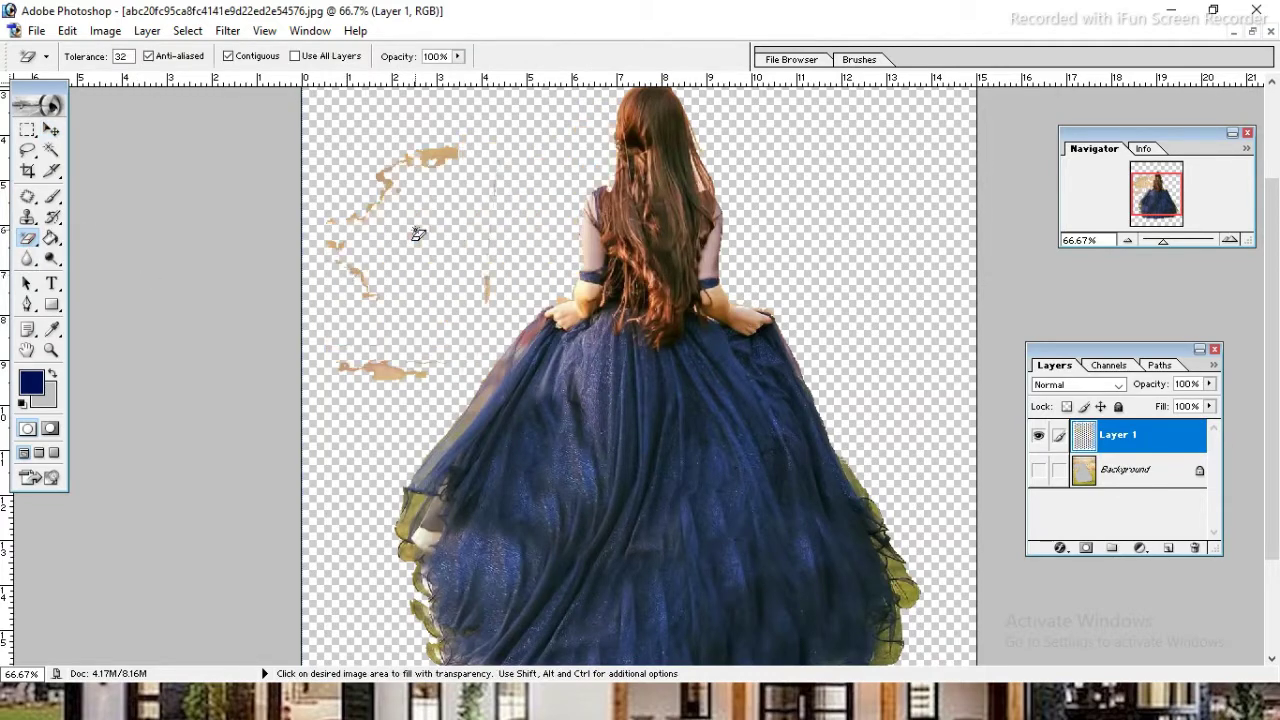
left_click(437, 162)
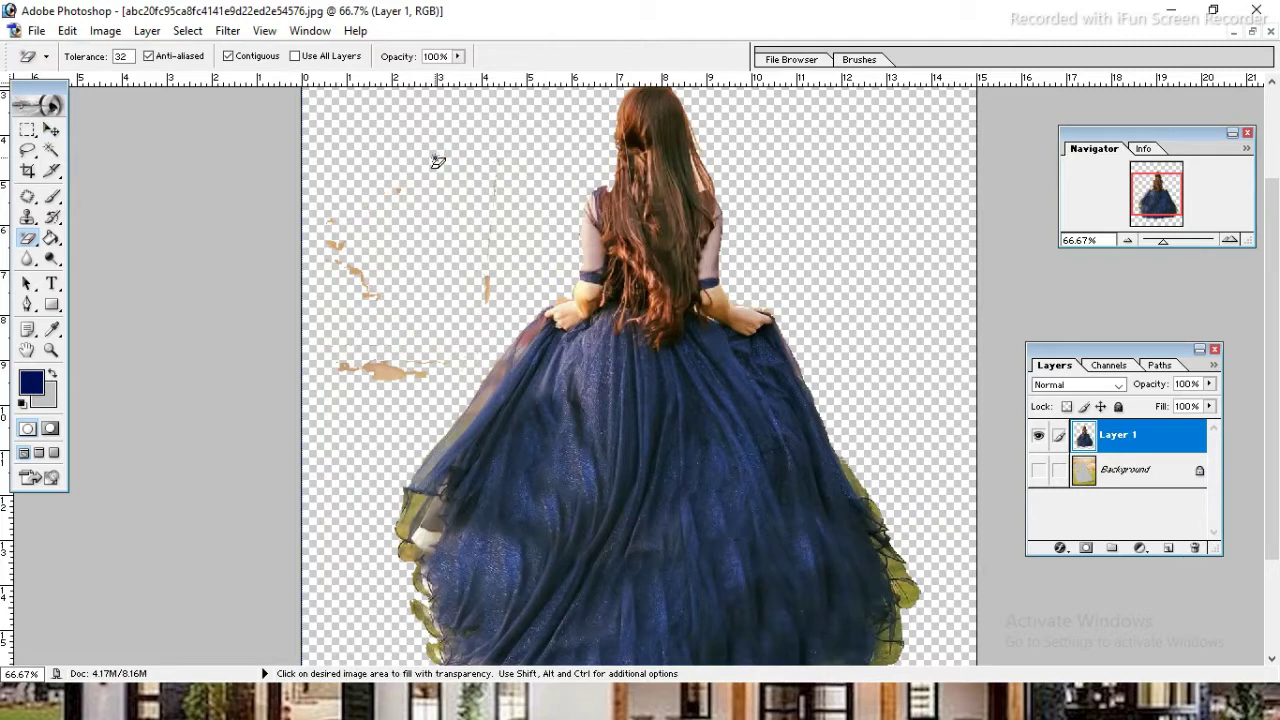
left_click(353, 273)
Switch to the standard Eraser with a 104 px brush
left_click(27, 238)
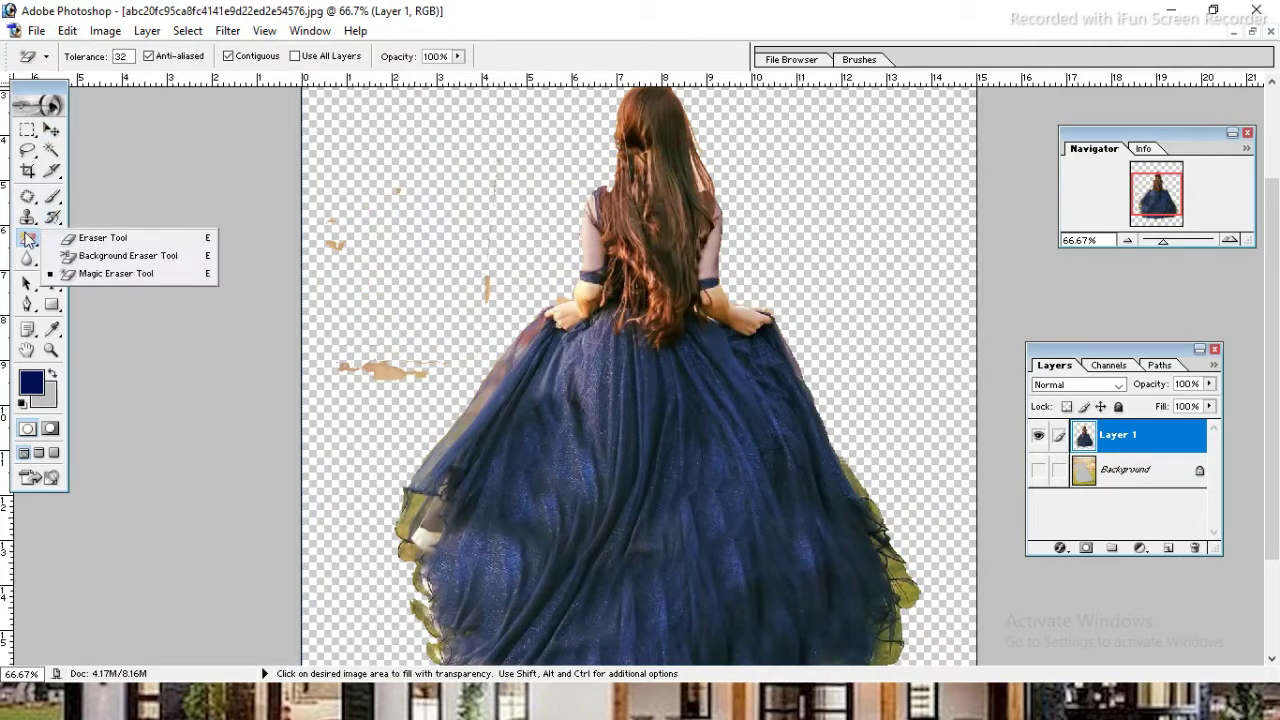
left_click(112, 238)
right_click(452, 212)
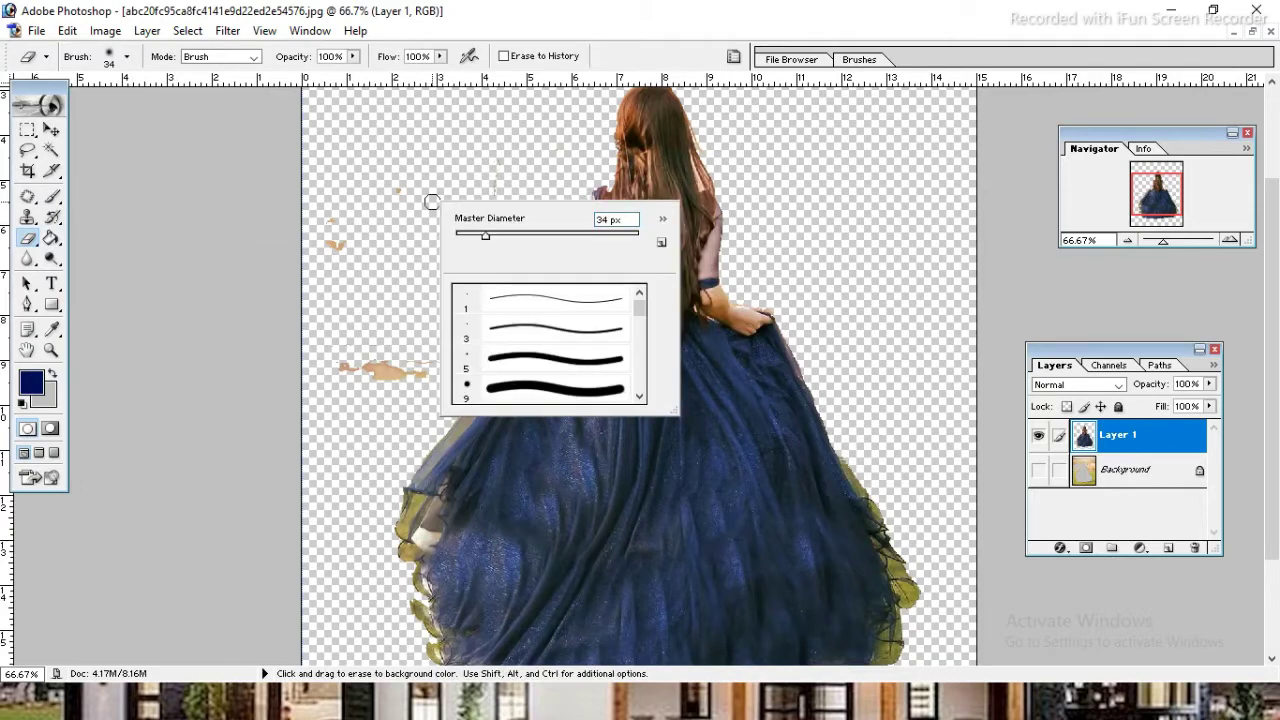
left_click(549, 235)
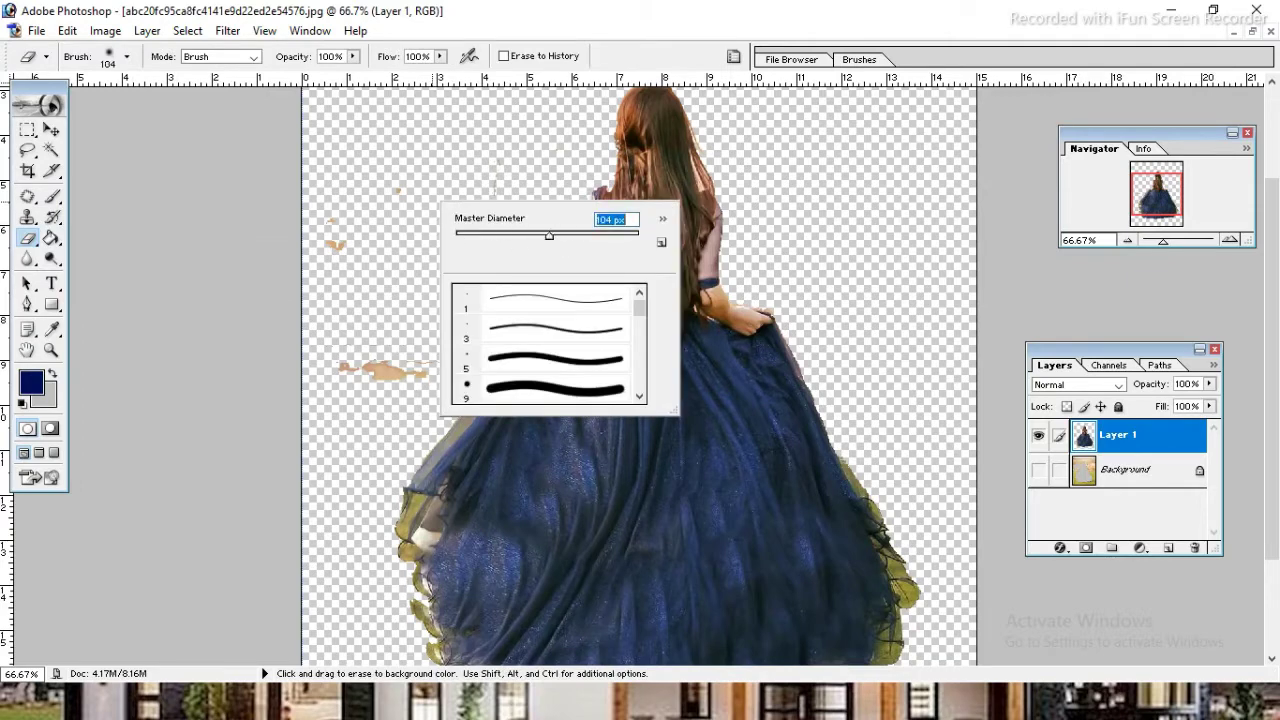
left_click(362, 204)
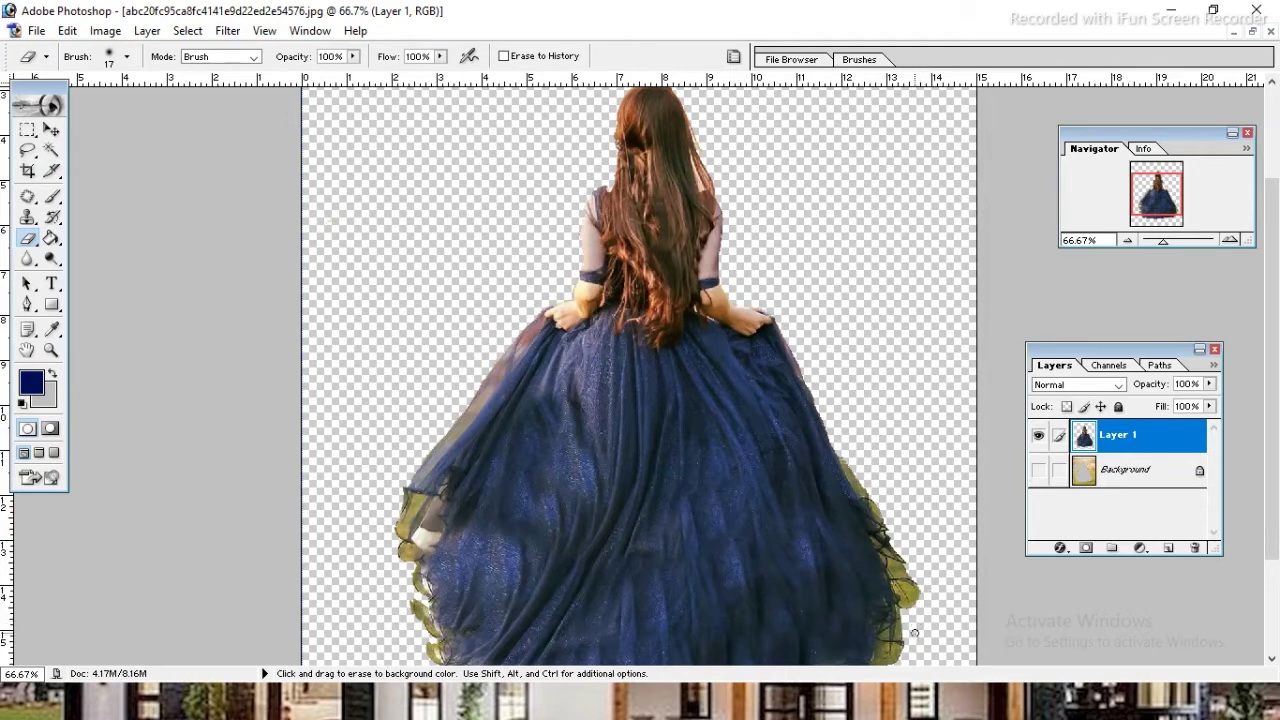
Zoom in and out on the dress hem to inspect the cutout's edges
scroll(913, 644, "down", 2)
scroll(755, 606, "down", 3)
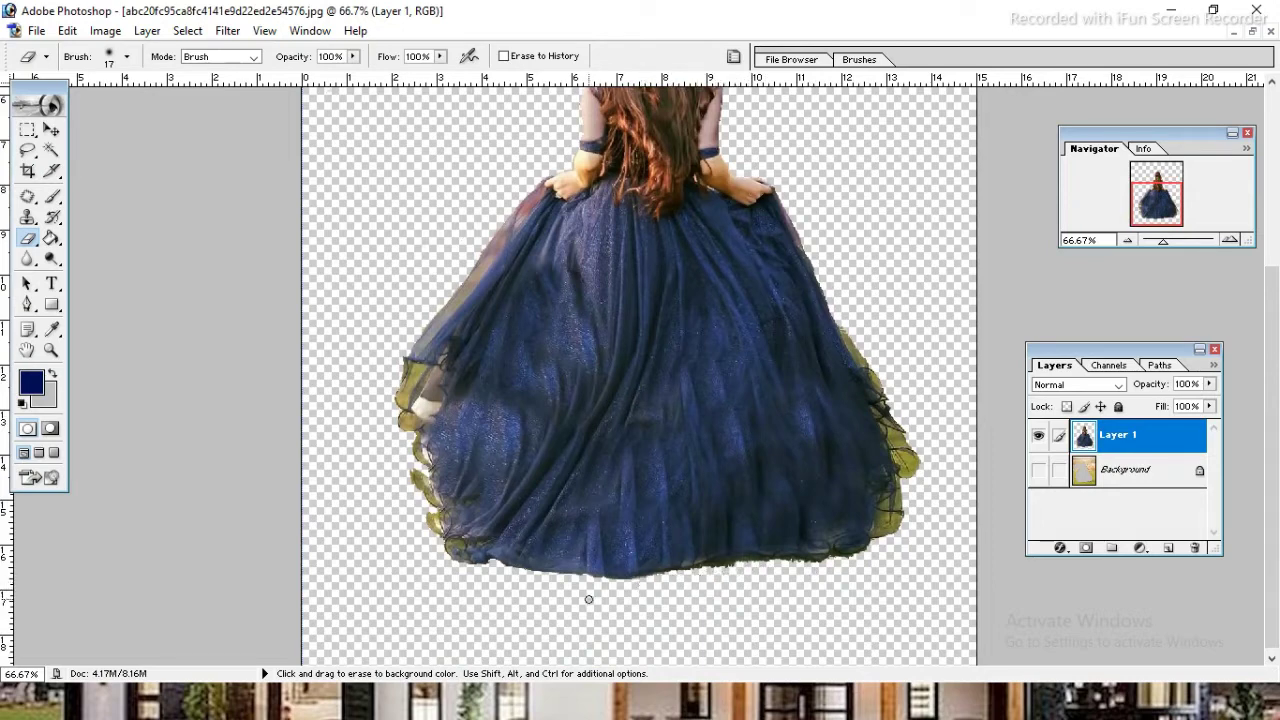
key("z")
key("ctrl+minus")
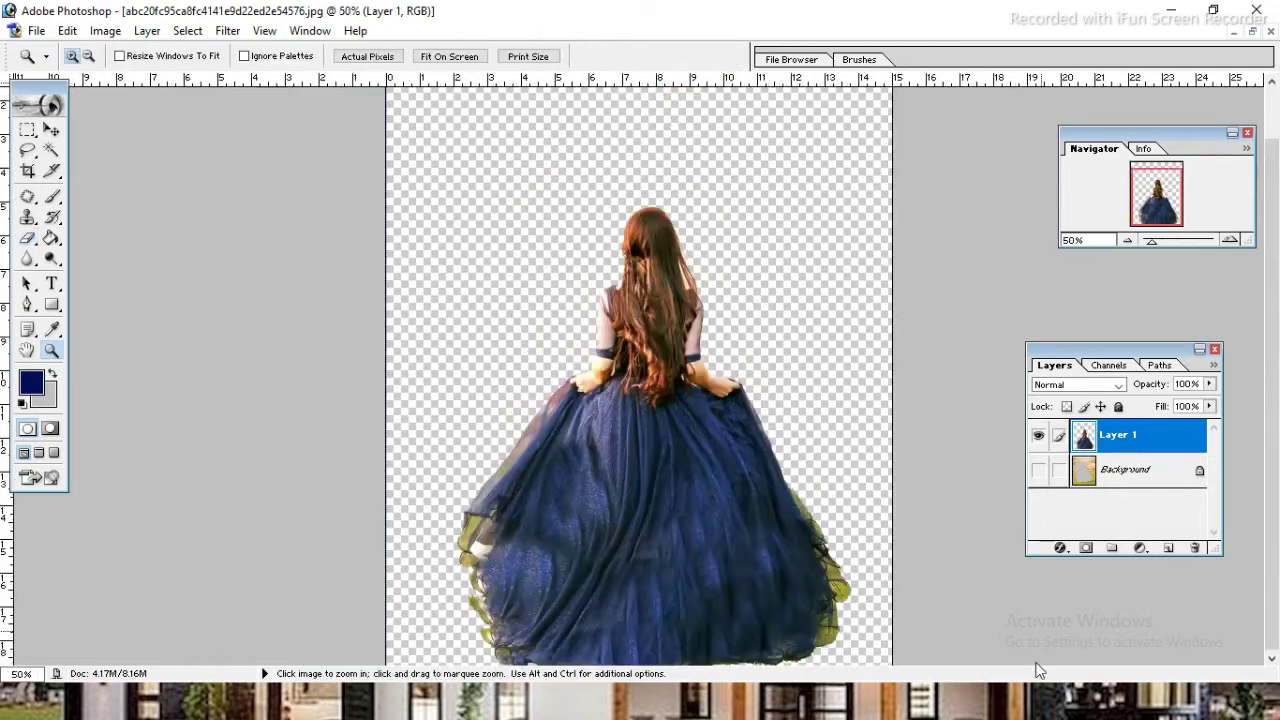
left_click(755, 513)
left_click(755, 513)
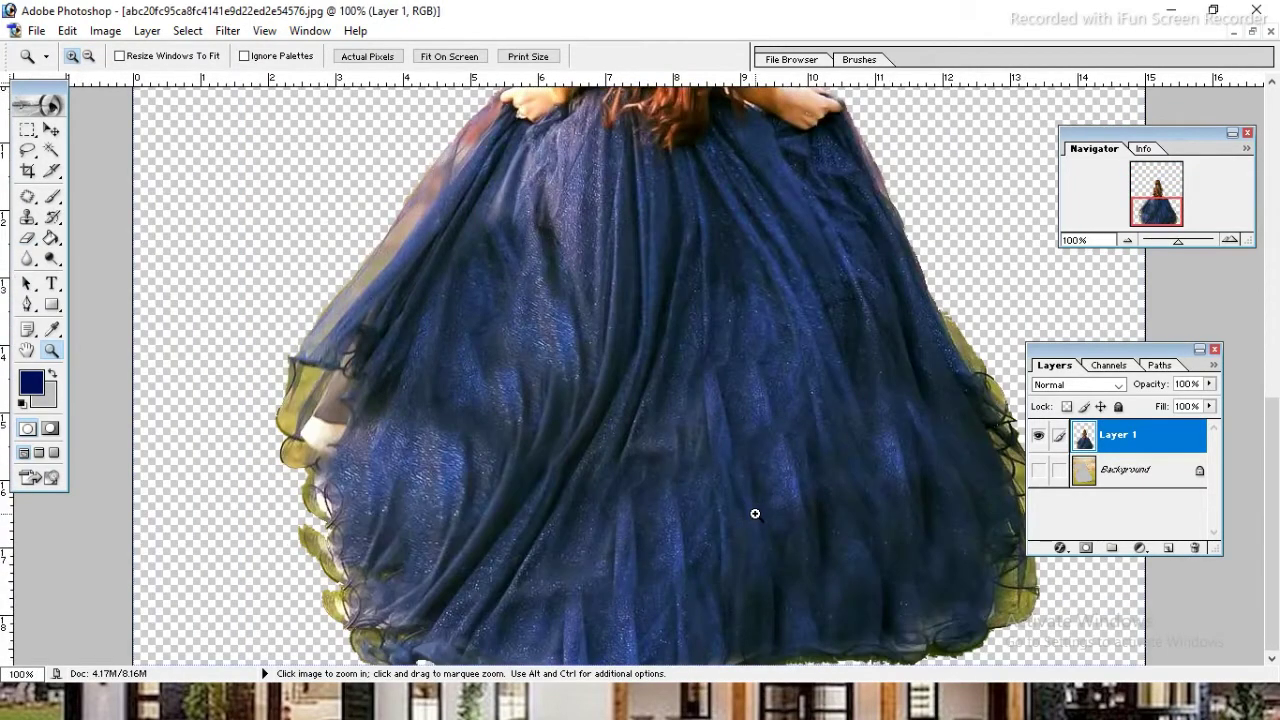
left_click(755, 513, "alt")
left_click(755, 513, "alt")
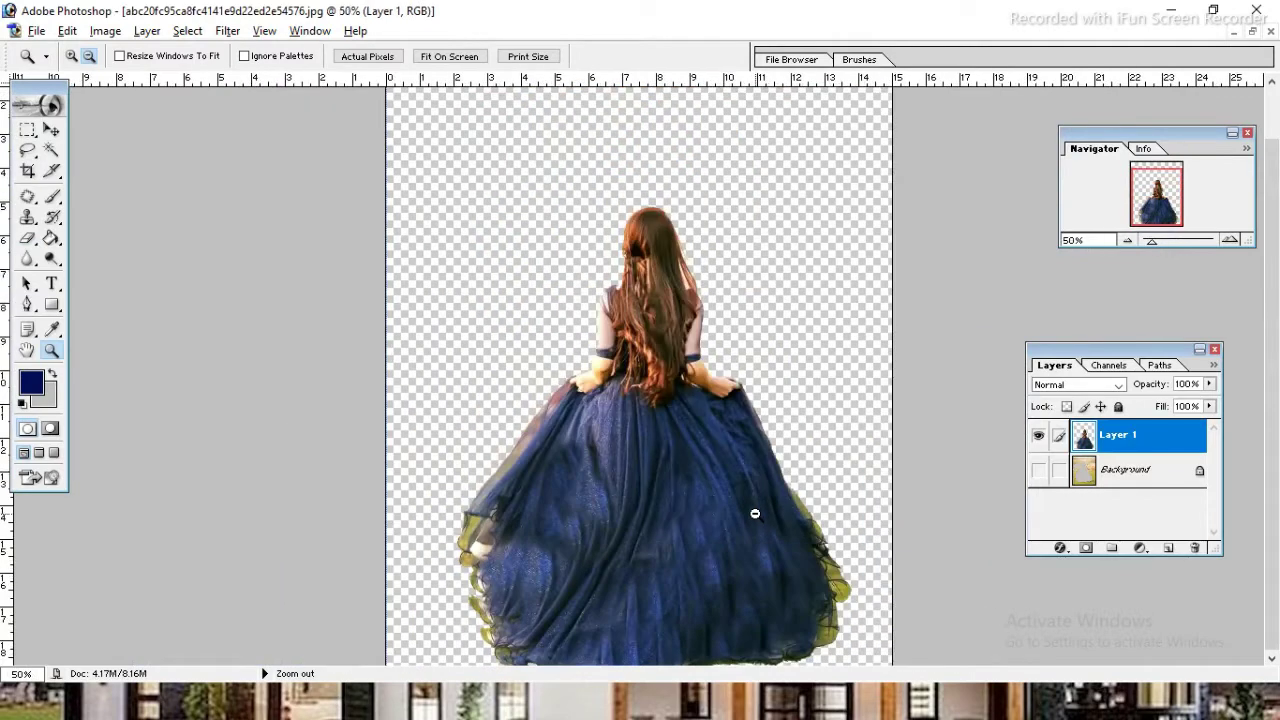
left_click(755, 513, "alt")
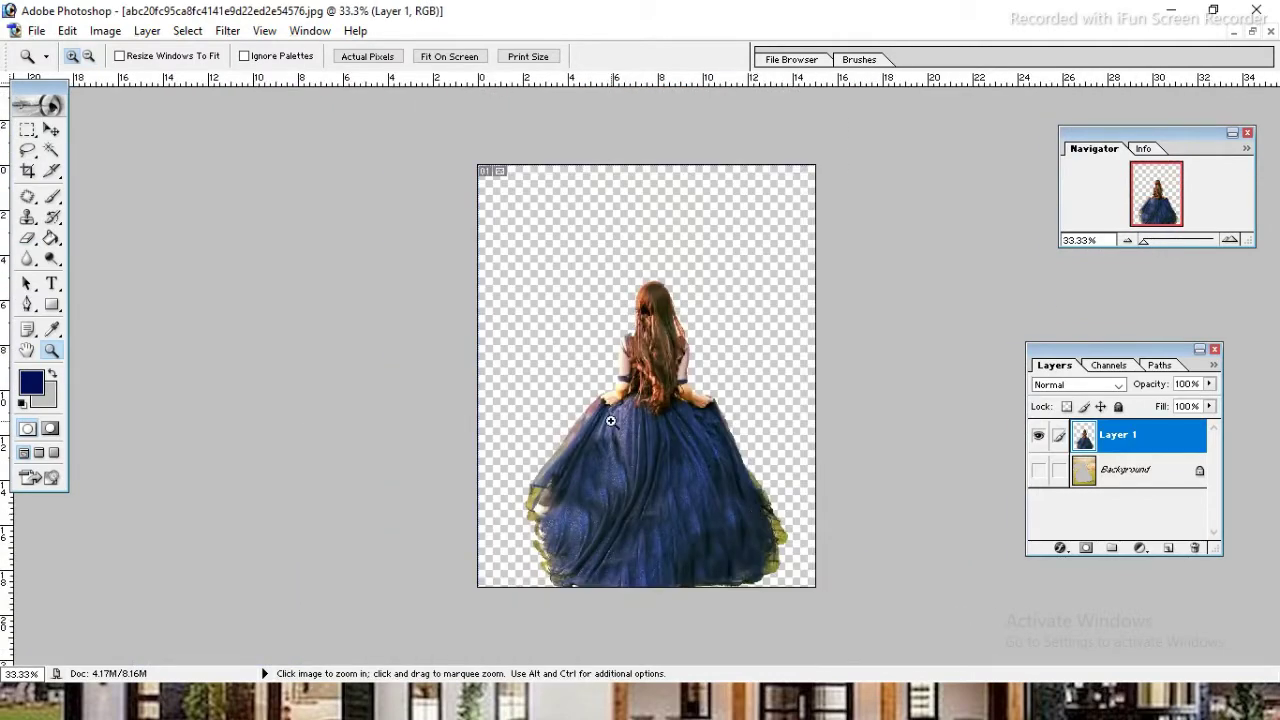
Move the girl higher on her canvas and zoom in on her dress
left_click(52, 131)
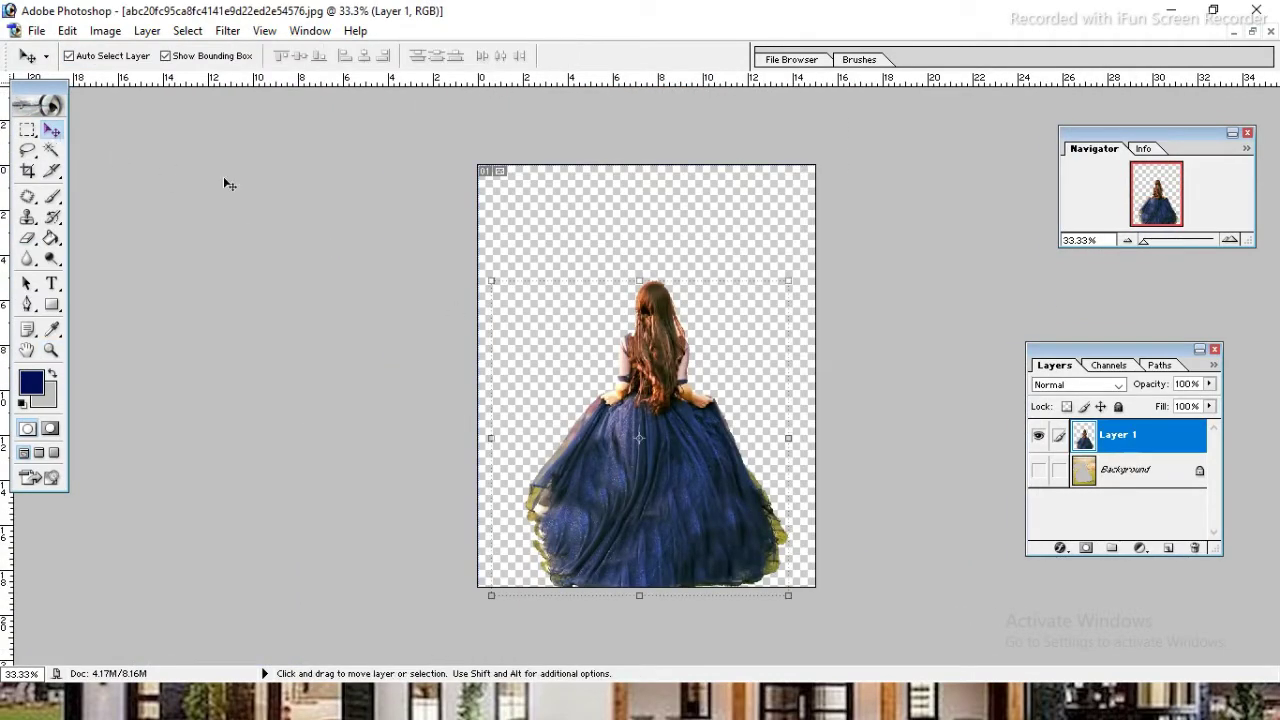
left_click_drag(695, 513, 680, 449)
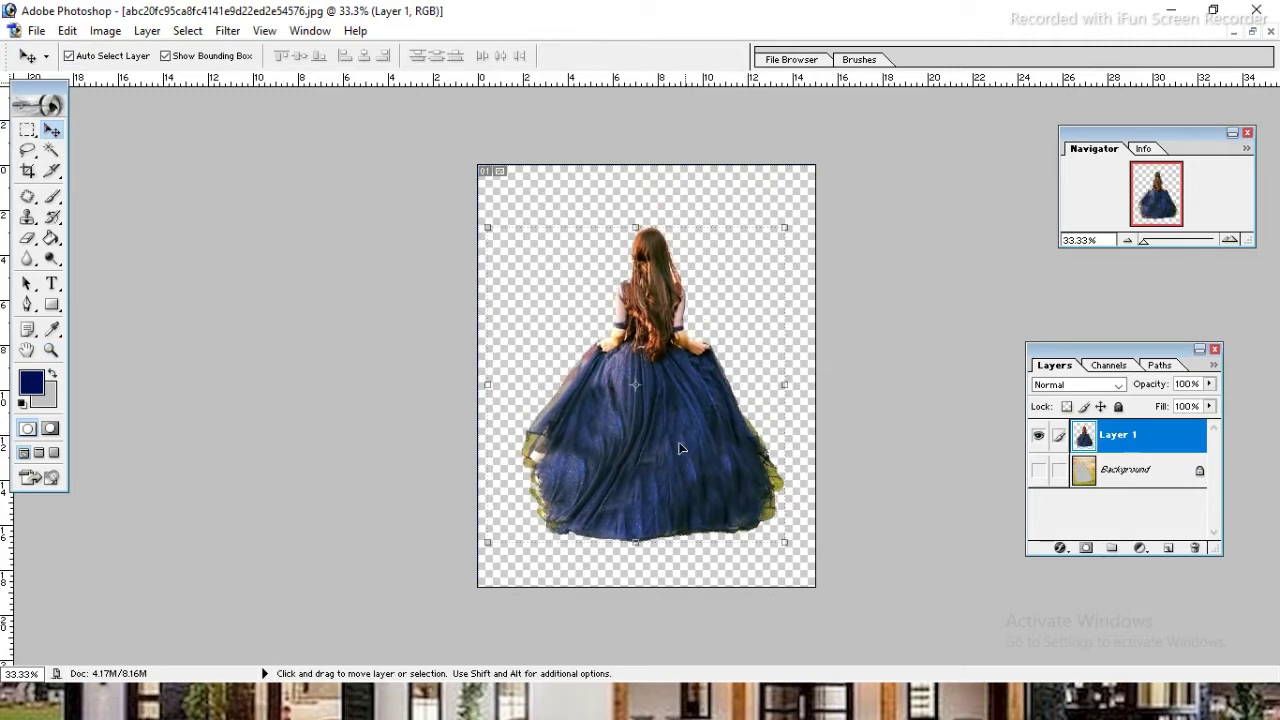
key("z")
mouse_move(524, 197)
left_mouse_down()
mouse_move(767, 436)
mouse_move(803, 545)
left_mouse_up()
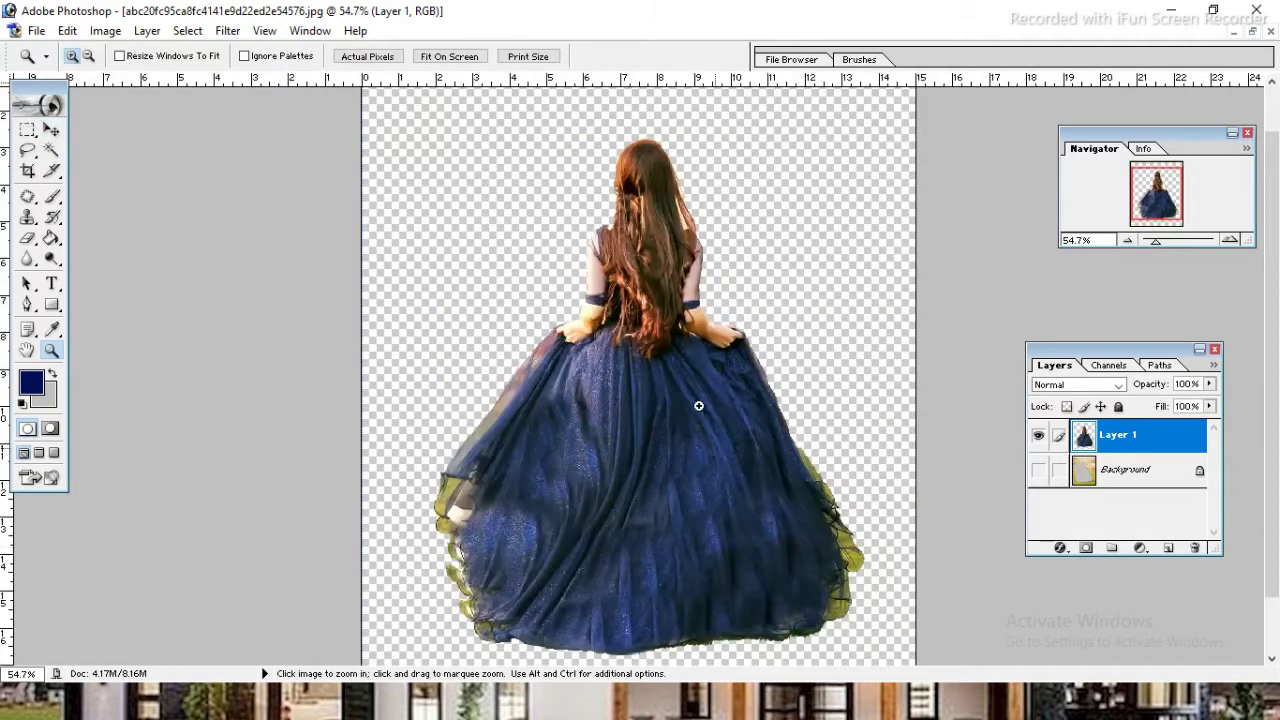
Show both image windows and drag Layer 1 into the 689305.jpg landscape
left_click(1251, 32)
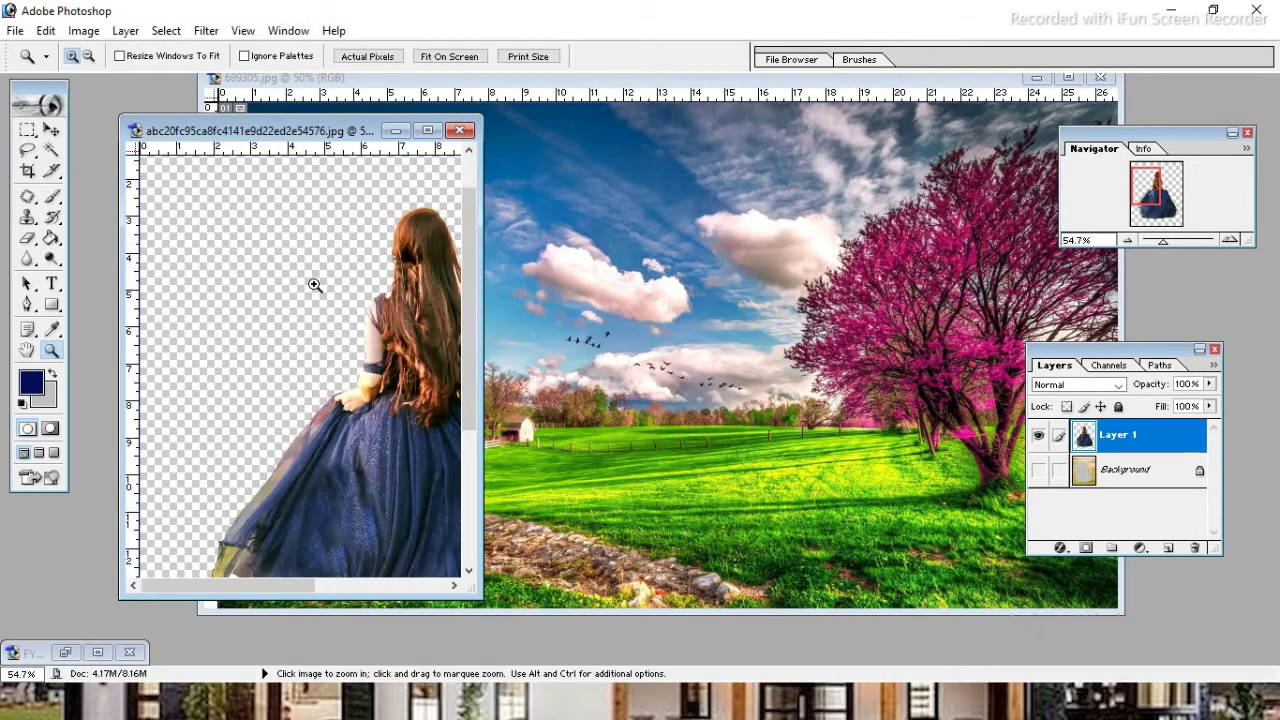
left_click(50, 130)
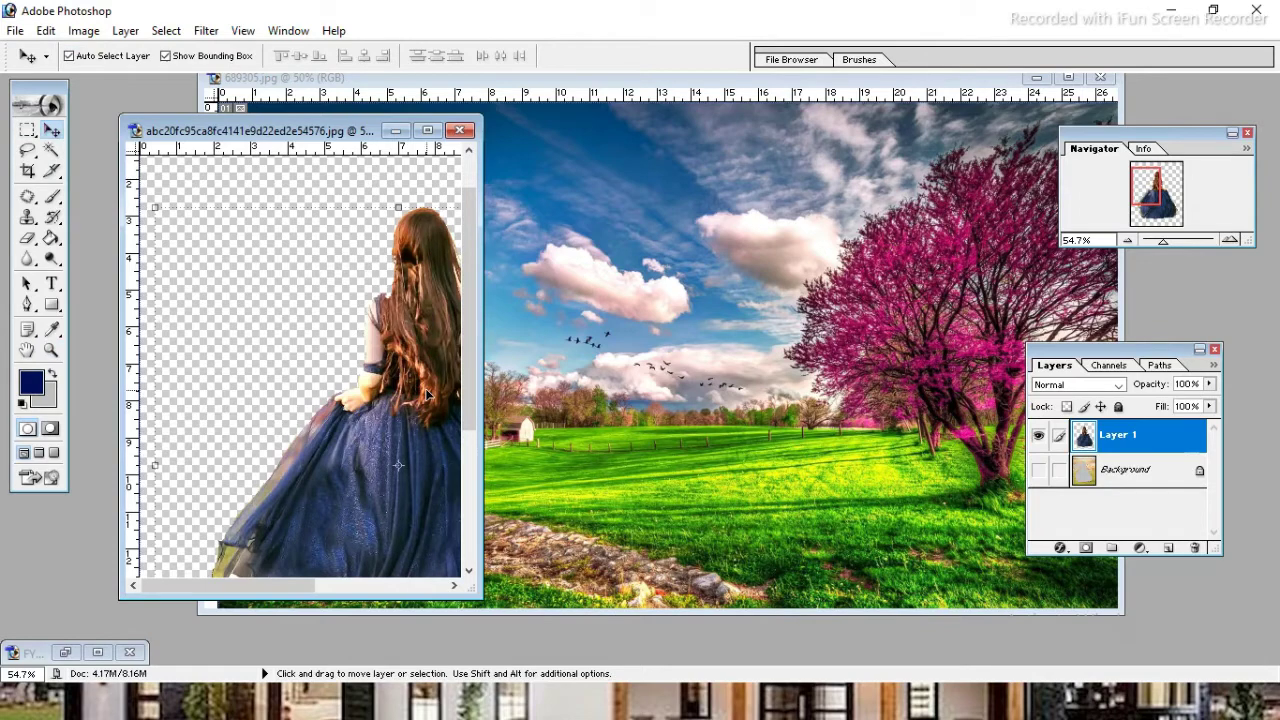
left_click_drag(410, 401, 801, 428)
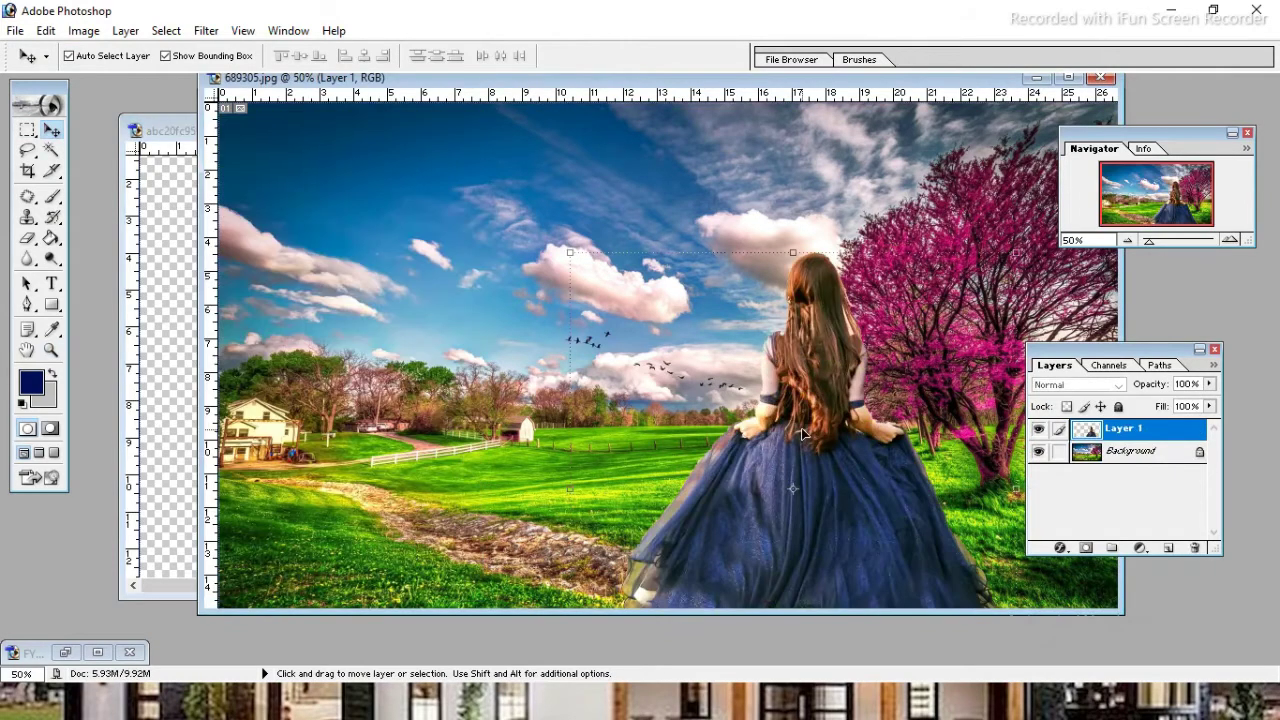
Enlarge the landscape window, shrink the girl to about 44% and move her onto the path
left_click(1071, 78)
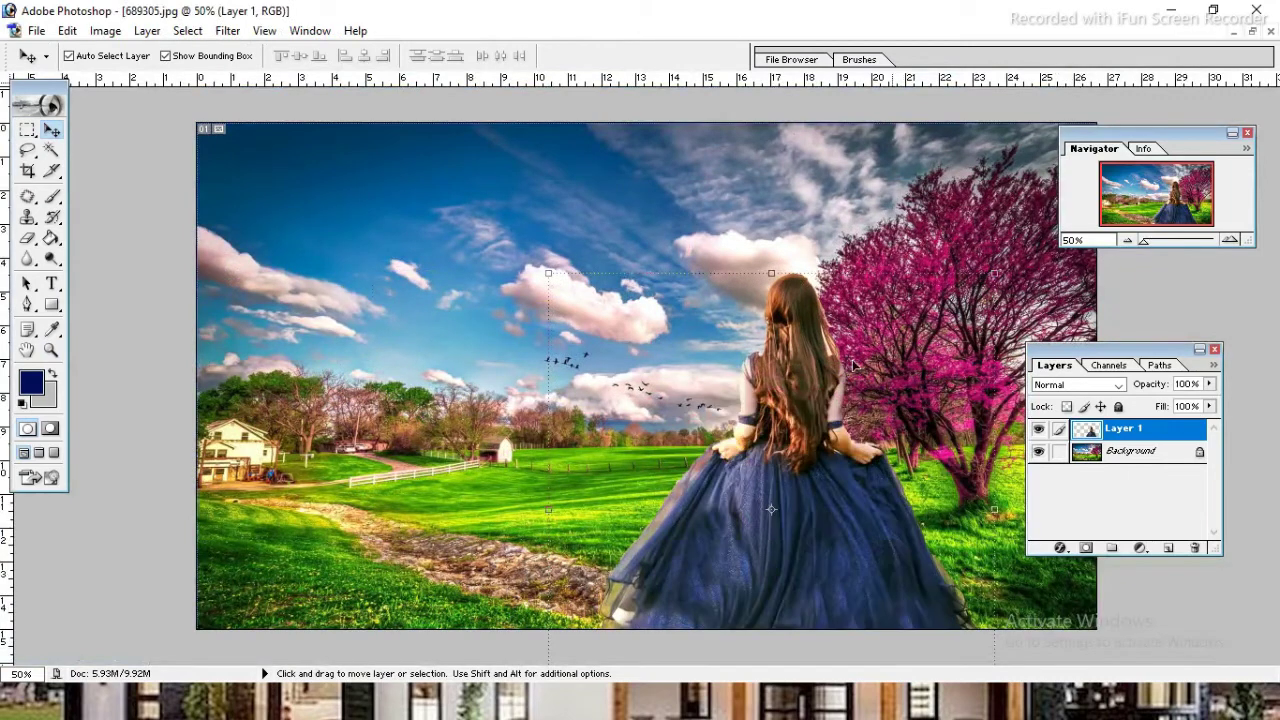
mouse_move(811, 454)
left_mouse_down()
mouse_move(613, 374)
mouse_move(545, 391)
left_mouse_up()
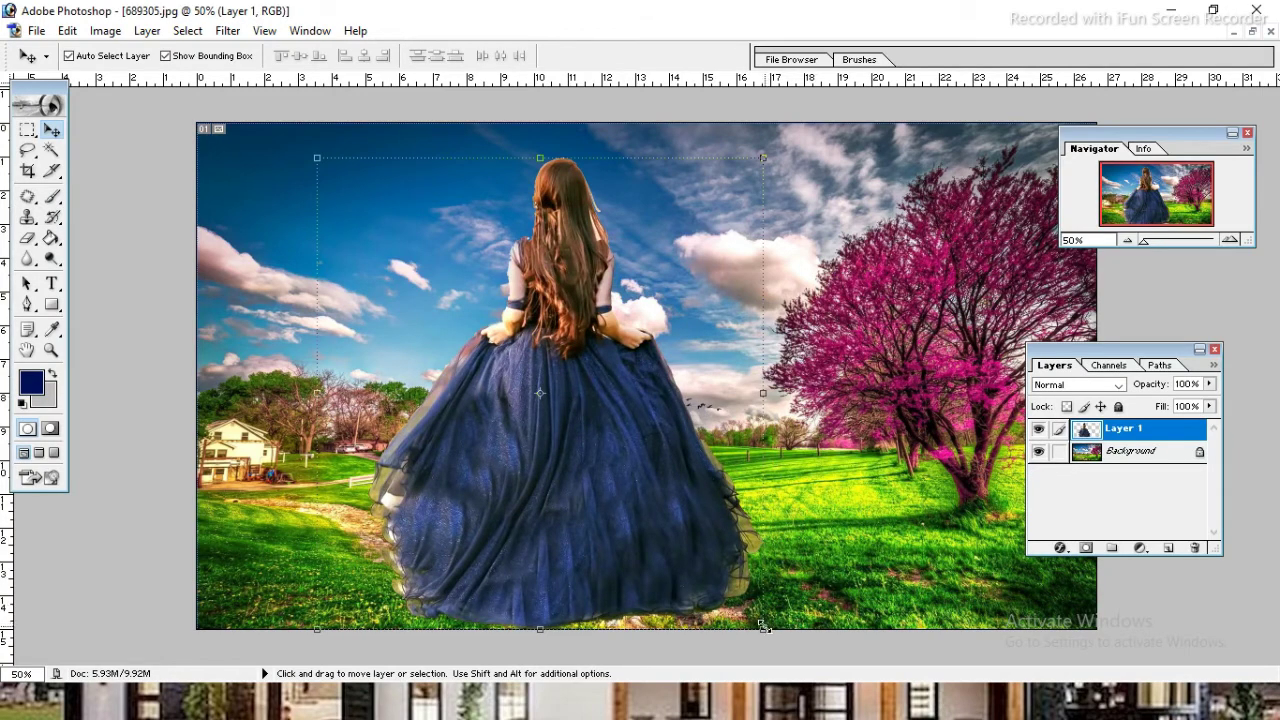
mouse_move(763, 627)
left_mouse_down()
mouse_move(709, 553)
mouse_move(568, 432)
left_mouse_up()
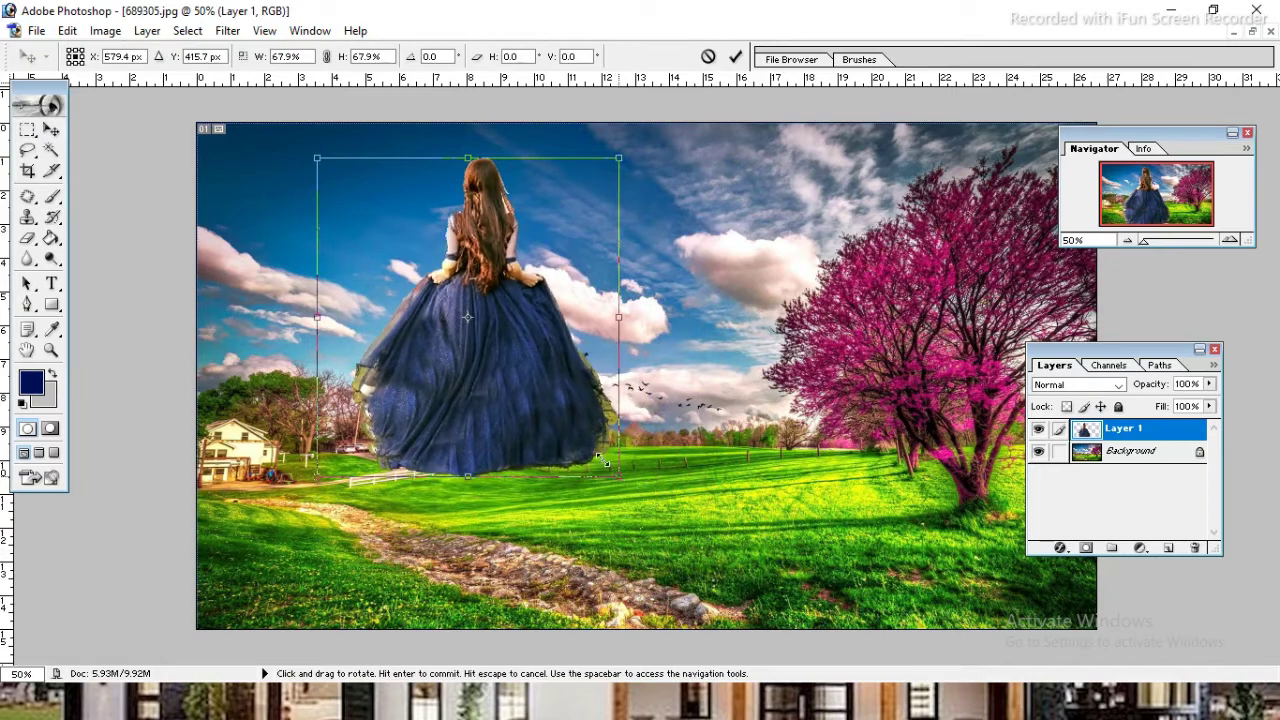
left_click_drag(508, 358, 586, 540)
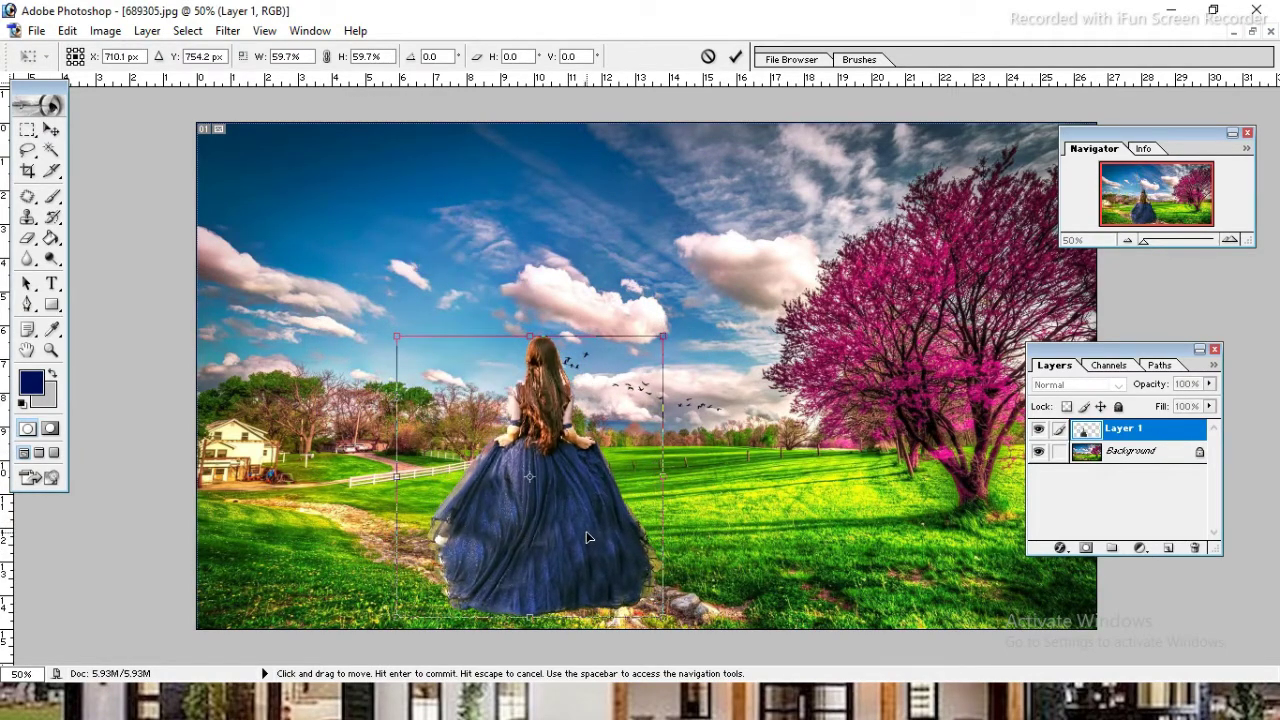
left_click_drag(663, 614, 594, 545)
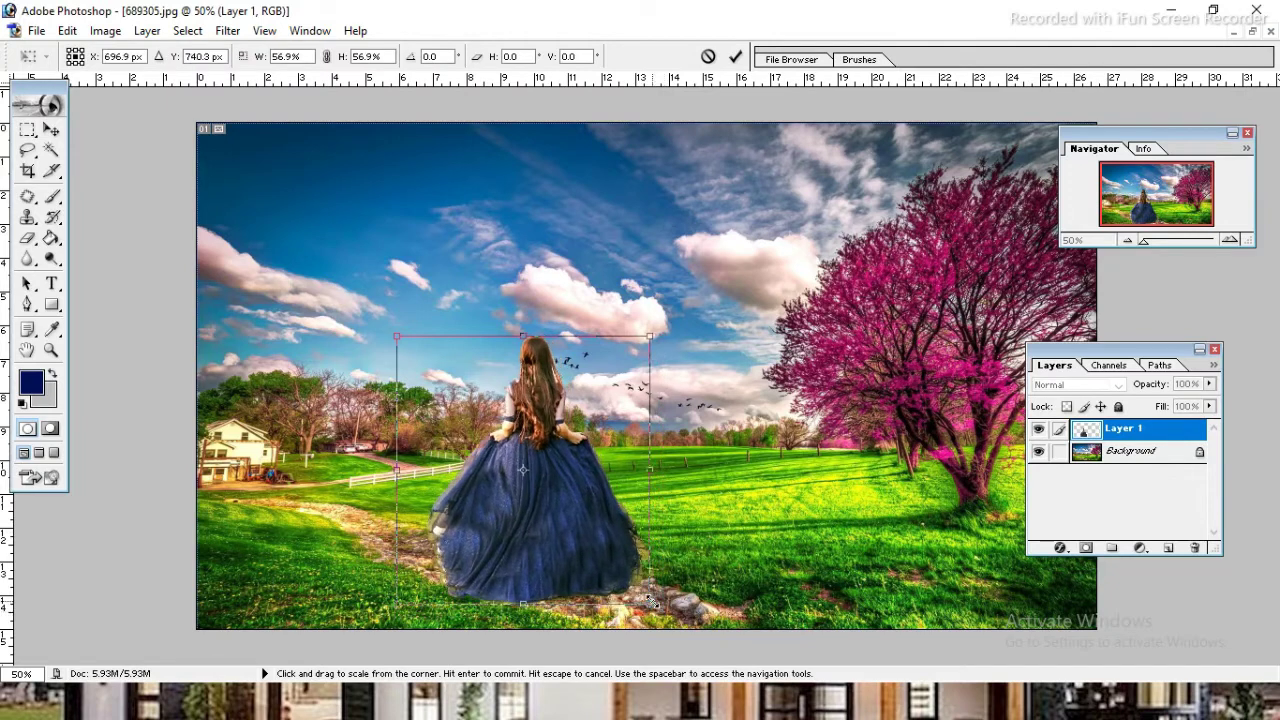
left_click_drag(533, 466, 504, 519)
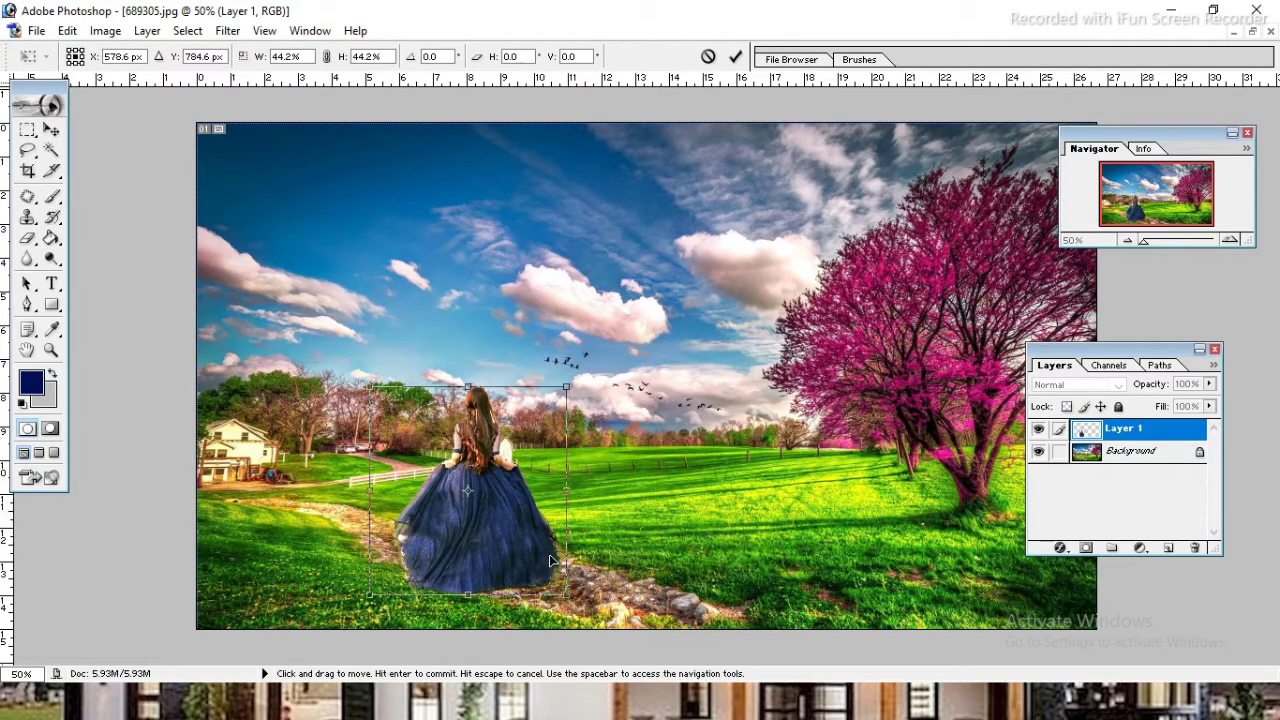
Fine-tune the girl to about 36% on the stone path and commit the transform
left_click_drag(566, 592, 546, 580)
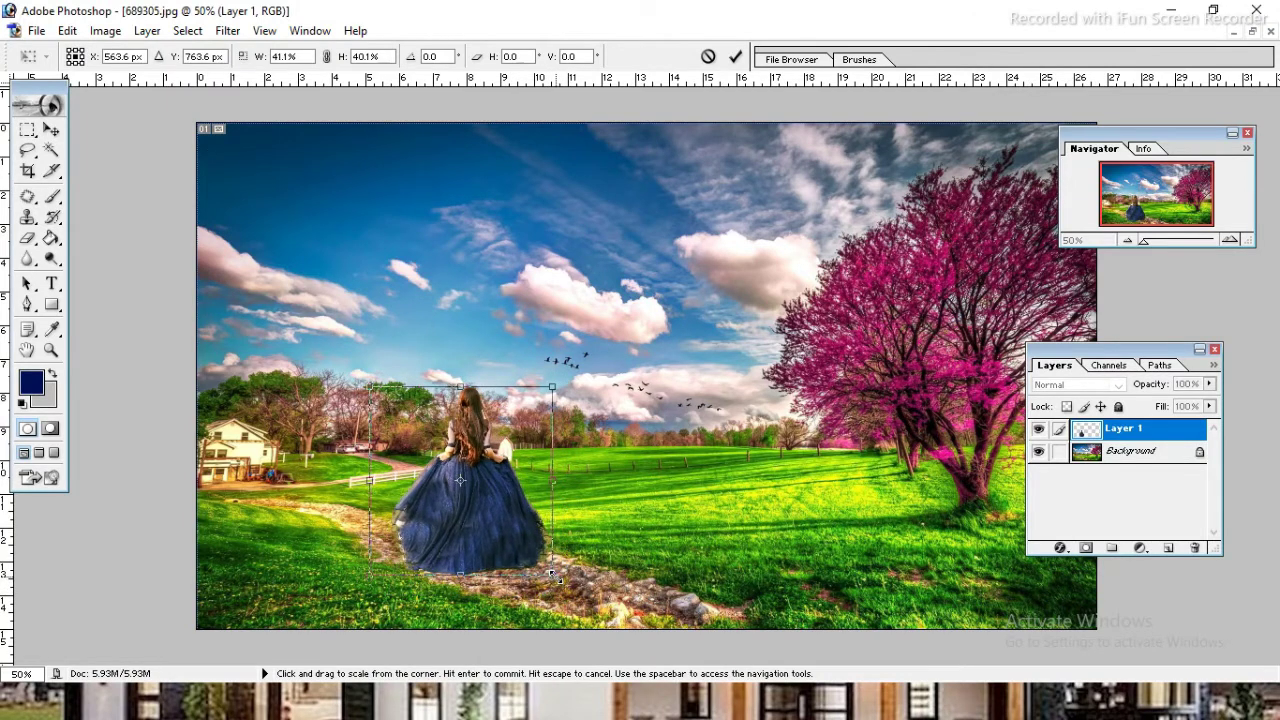
left_click_drag(491, 527, 493, 522)
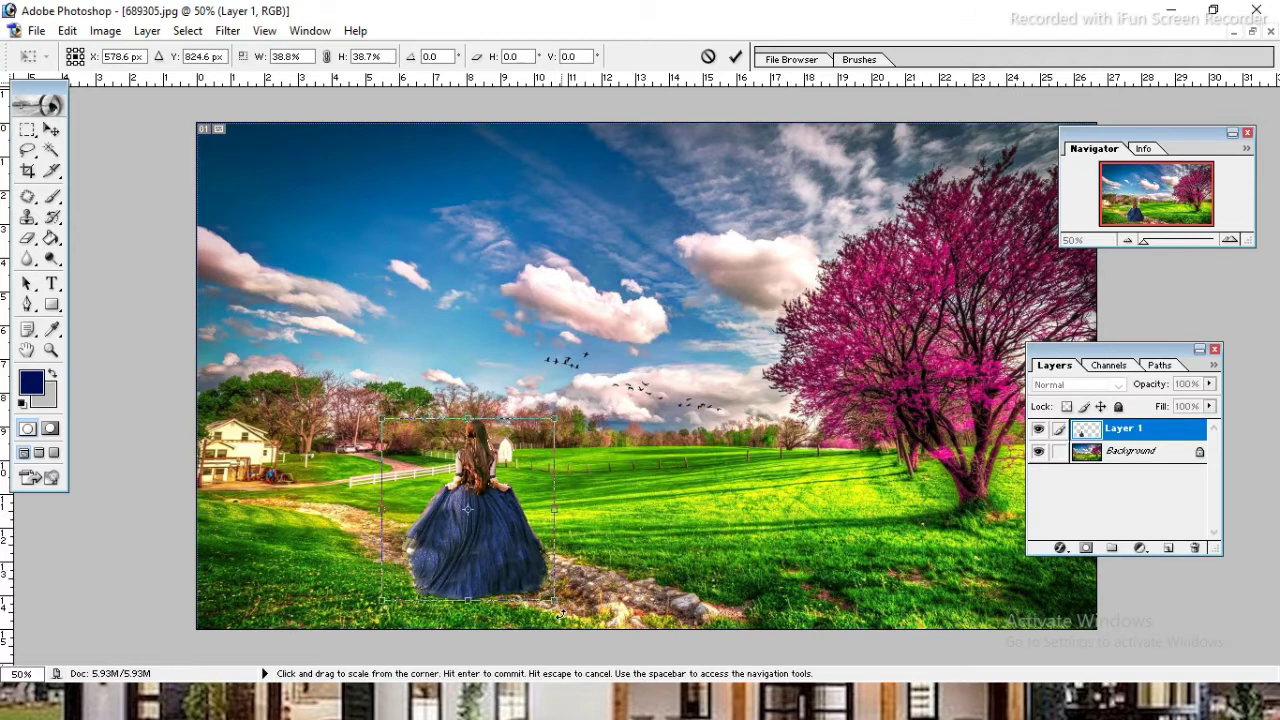
left_click_drag(555, 600, 537, 578)
left_click_drag(490, 540, 495, 560)
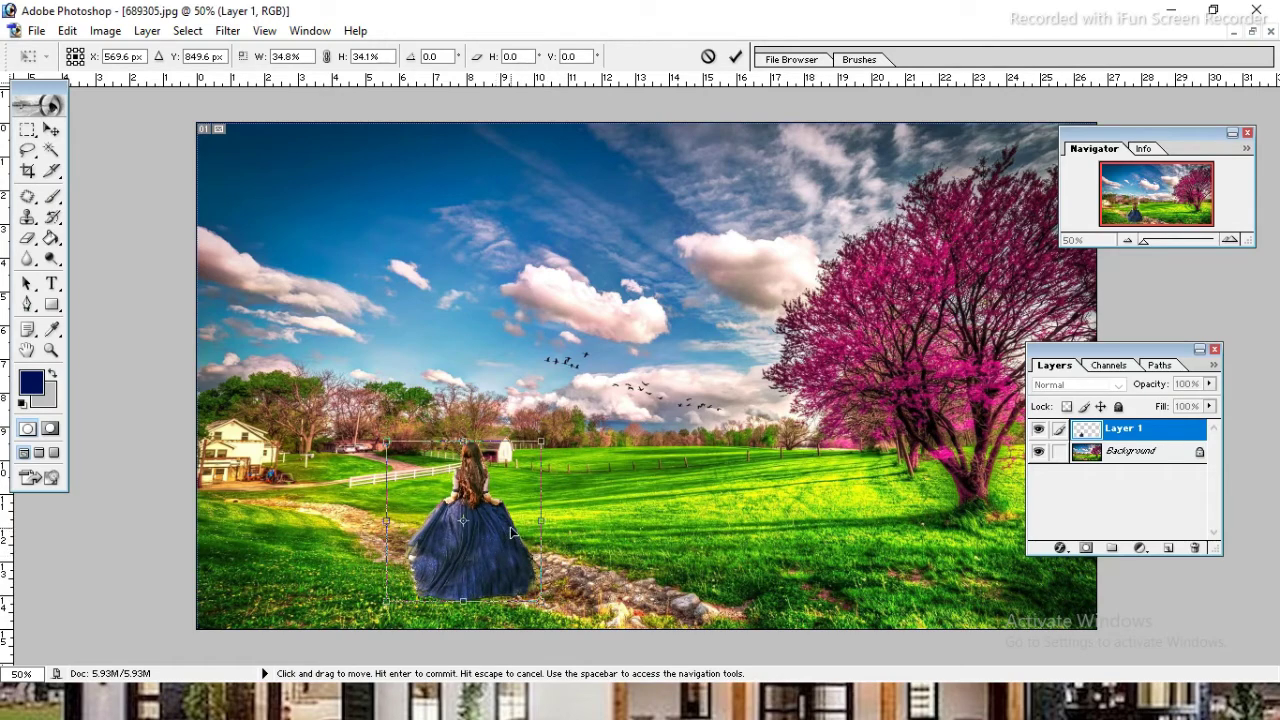
left_click_drag(538, 438, 547, 421)
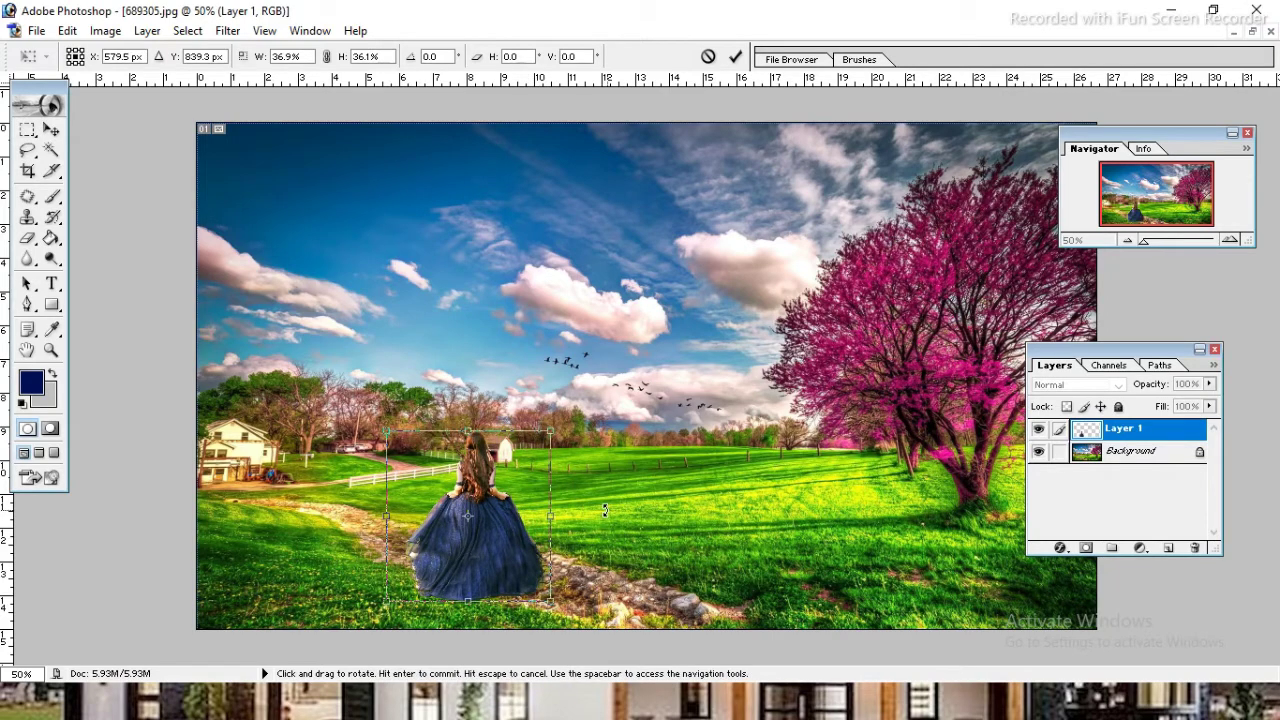
key("Return")
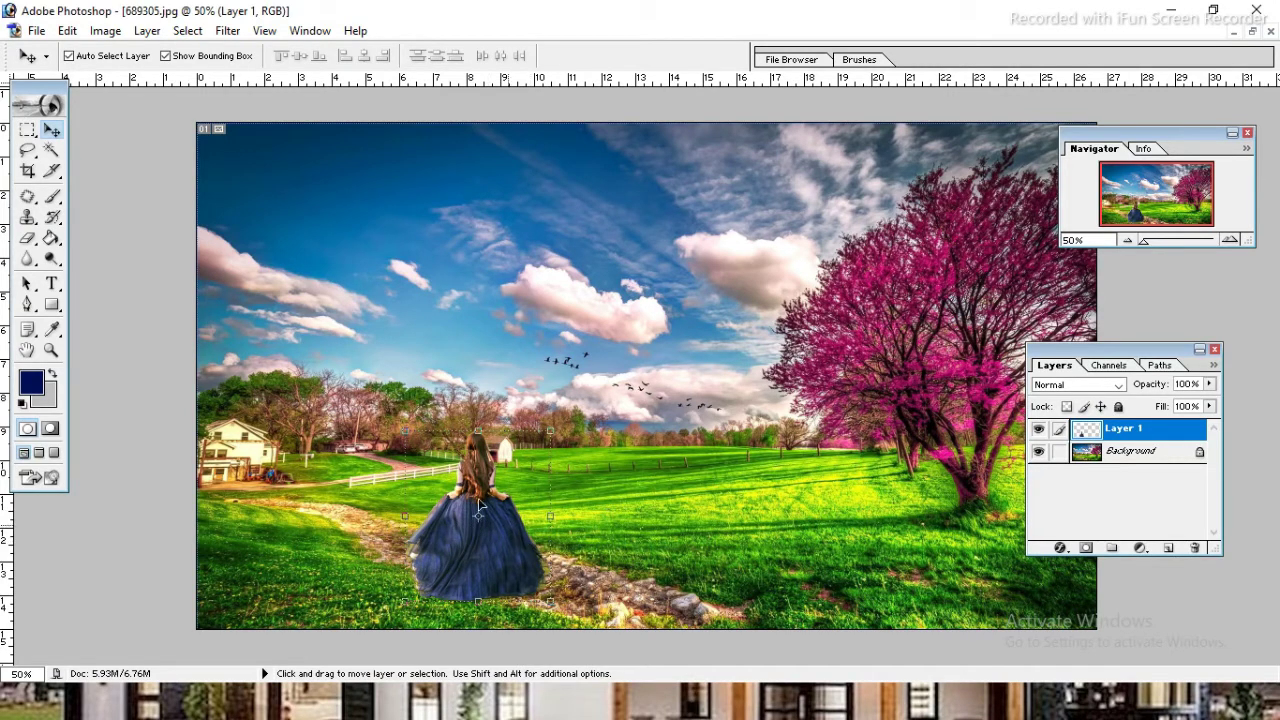
Select the Background layer and zoom in around the girl and the path
left_click(347, 327)
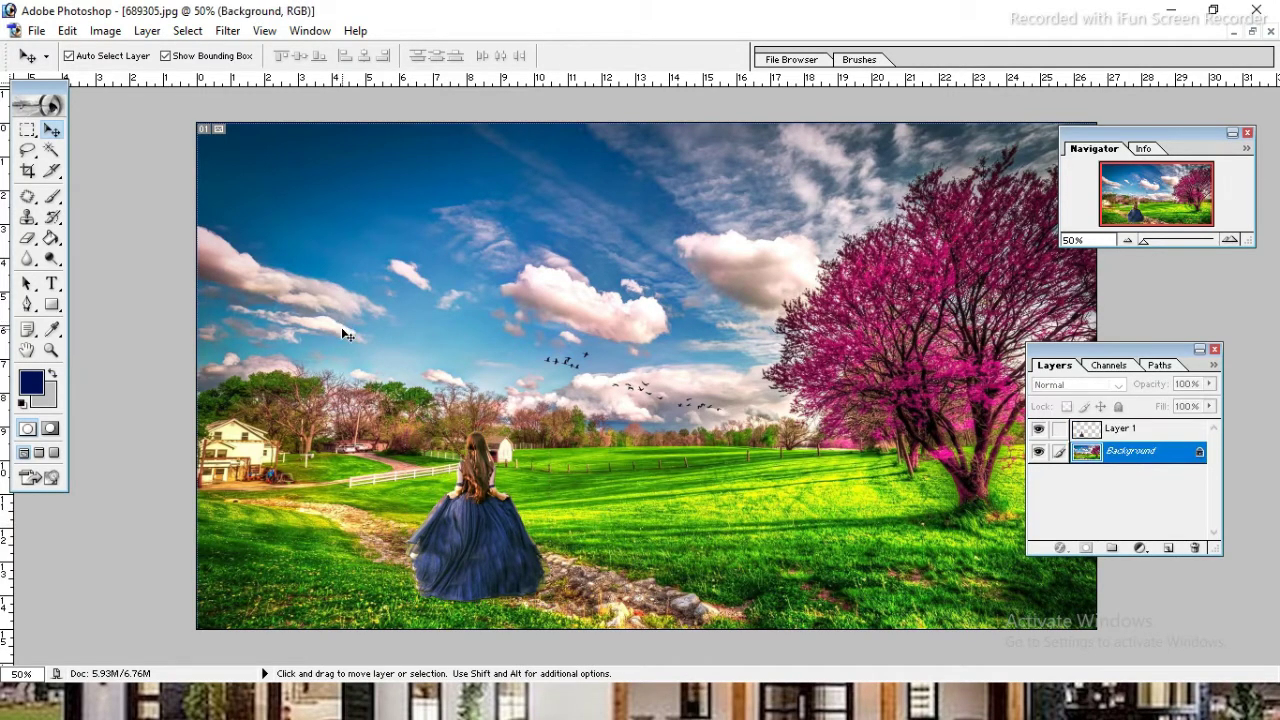
key("z")
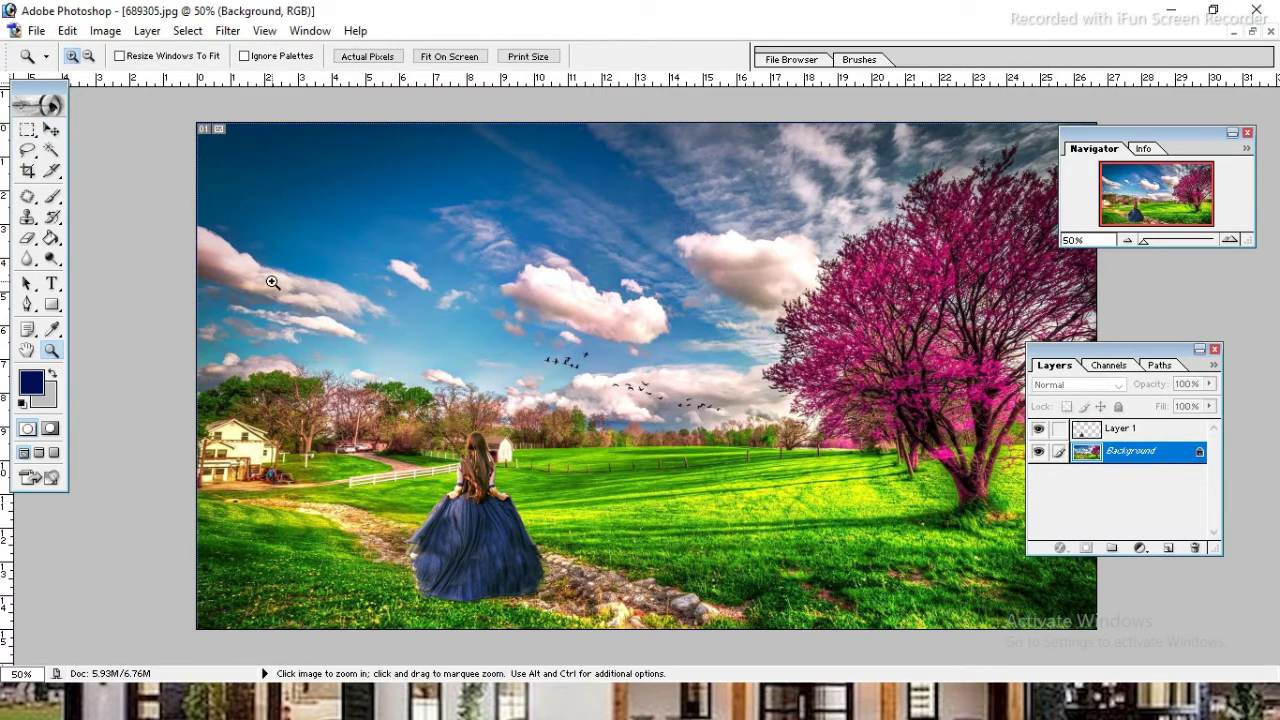
left_click_drag(287, 302, 619, 654)
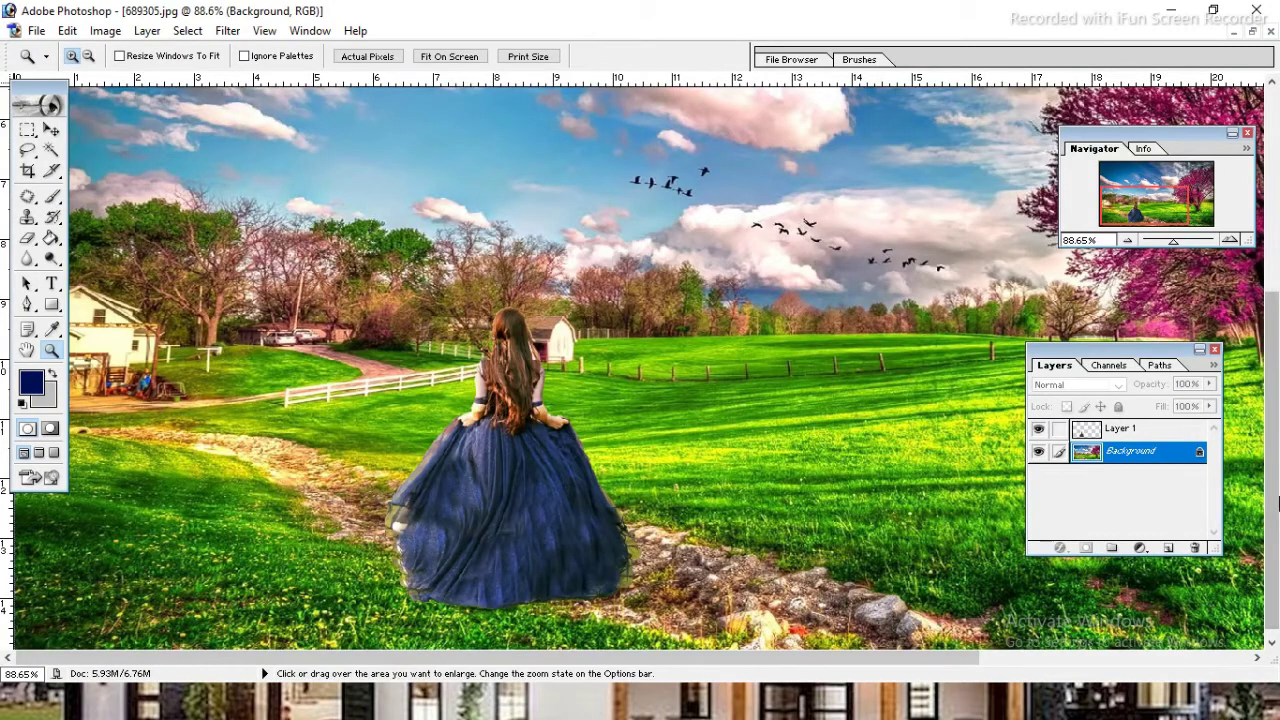
scroll(540, 372, "down", 1)
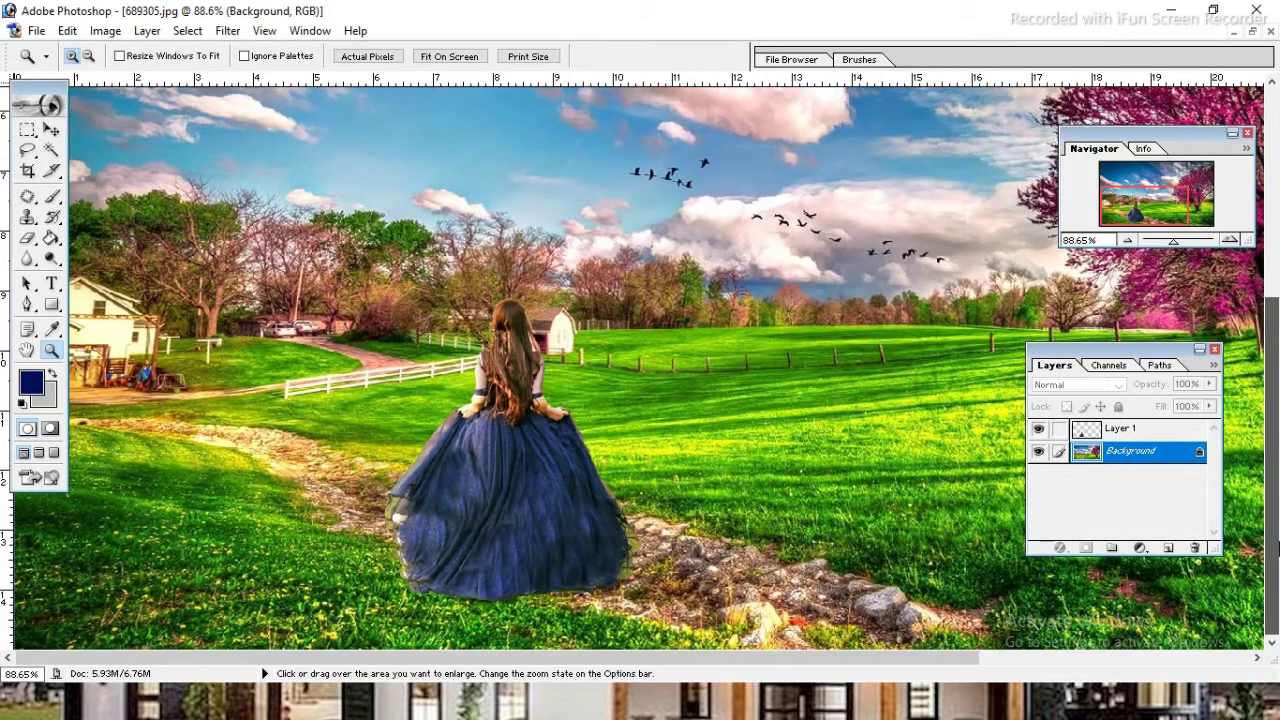
left_click(51, 131)
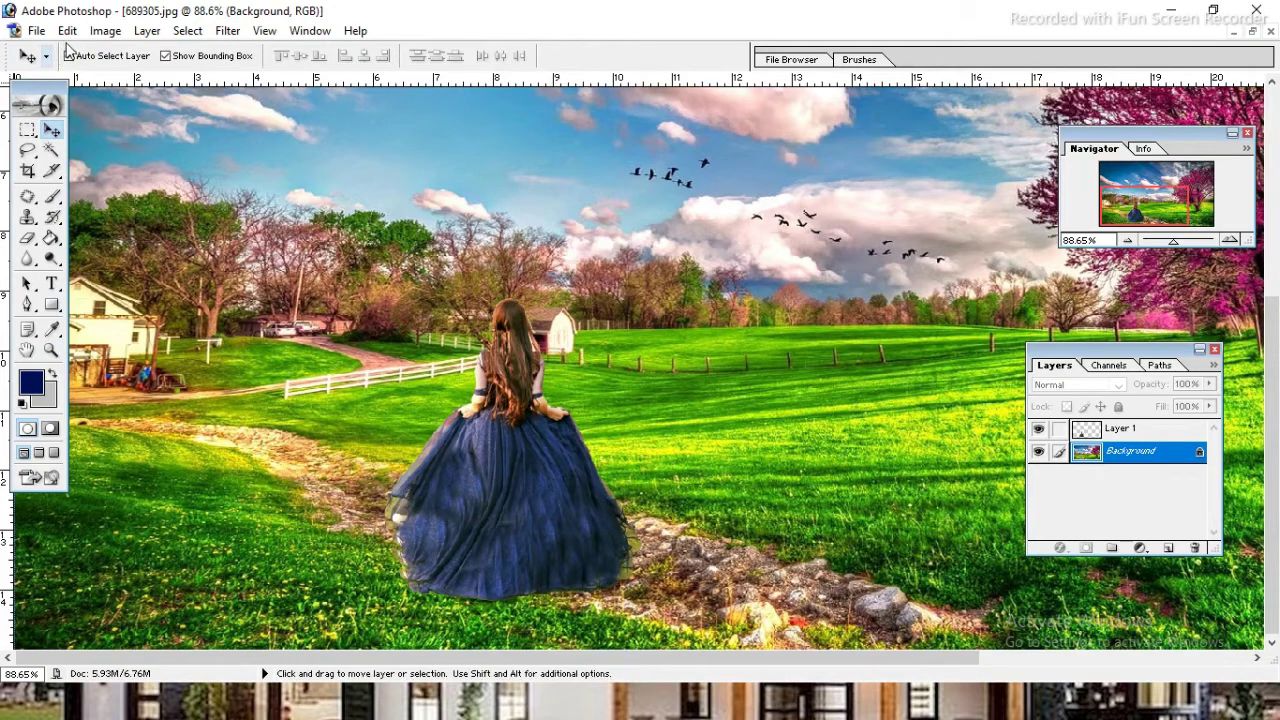
Apply Image to the Background with Background as source and Multiply blending
left_click(106, 31)
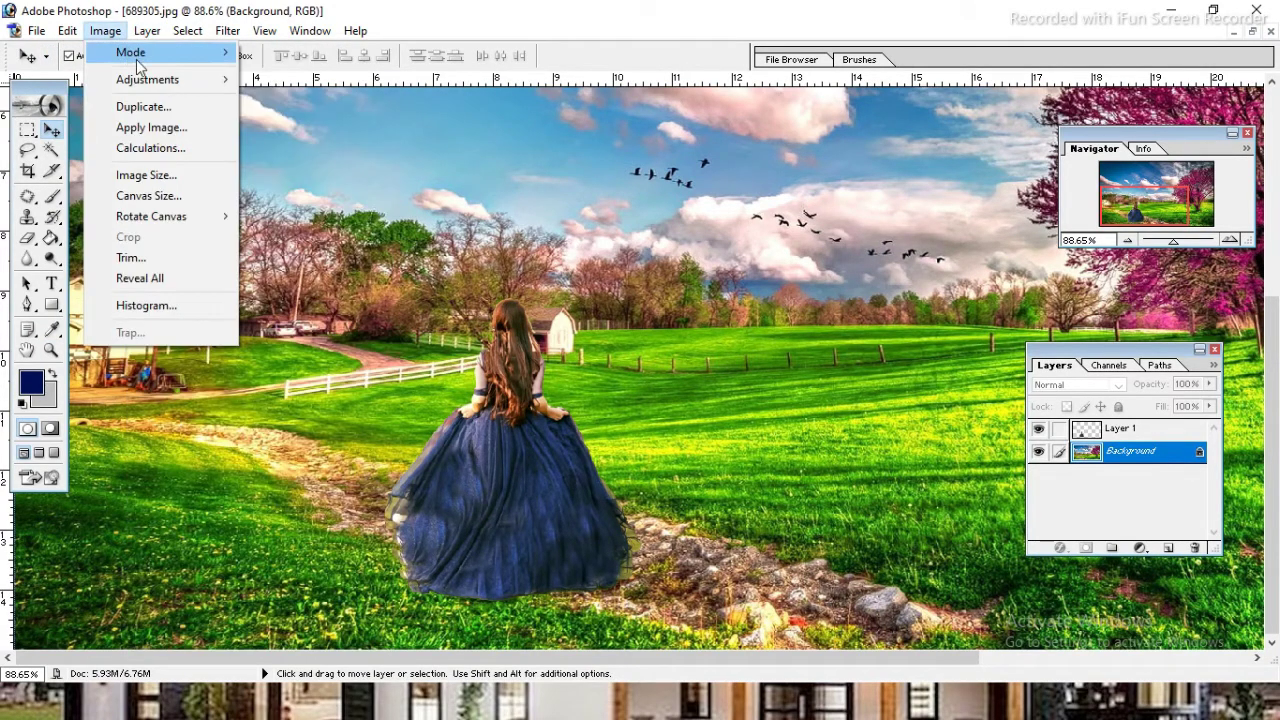
left_click(165, 130)
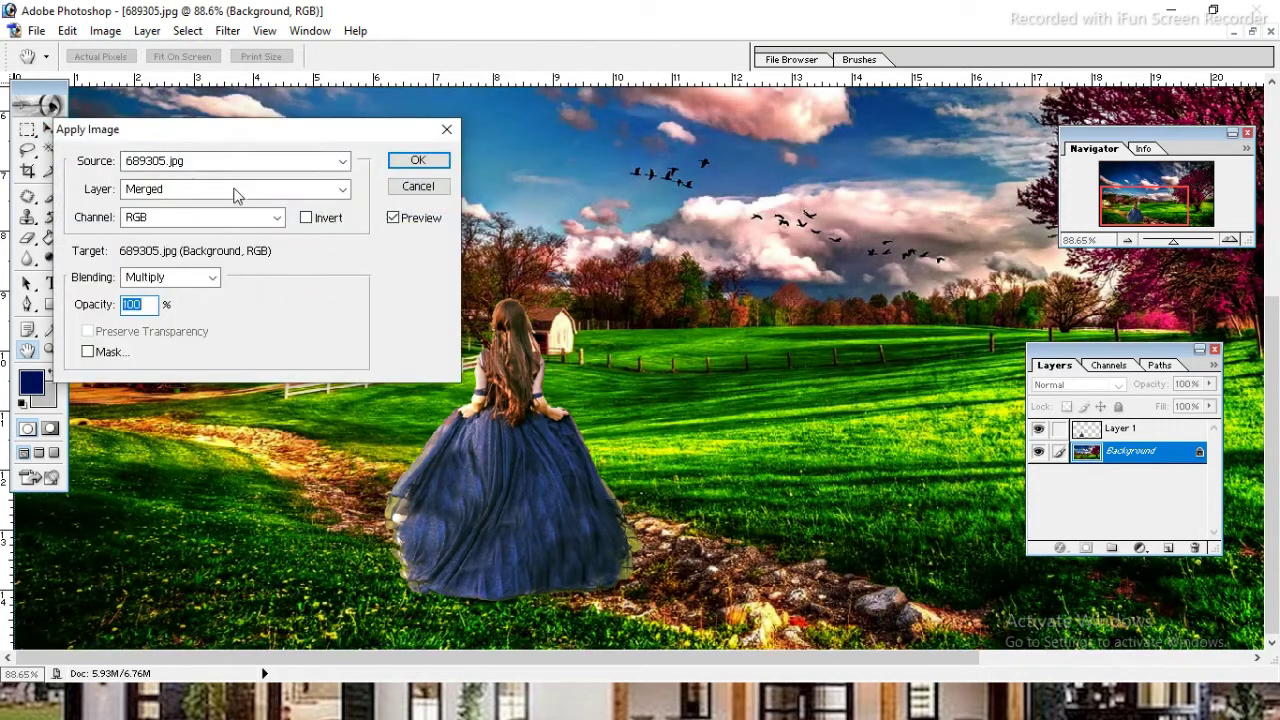
mouse_move(290, 135)
left_mouse_down()
mouse_move(43, 190)
mouse_move(288, 137)
mouse_move(205, 119)
left_mouse_up()
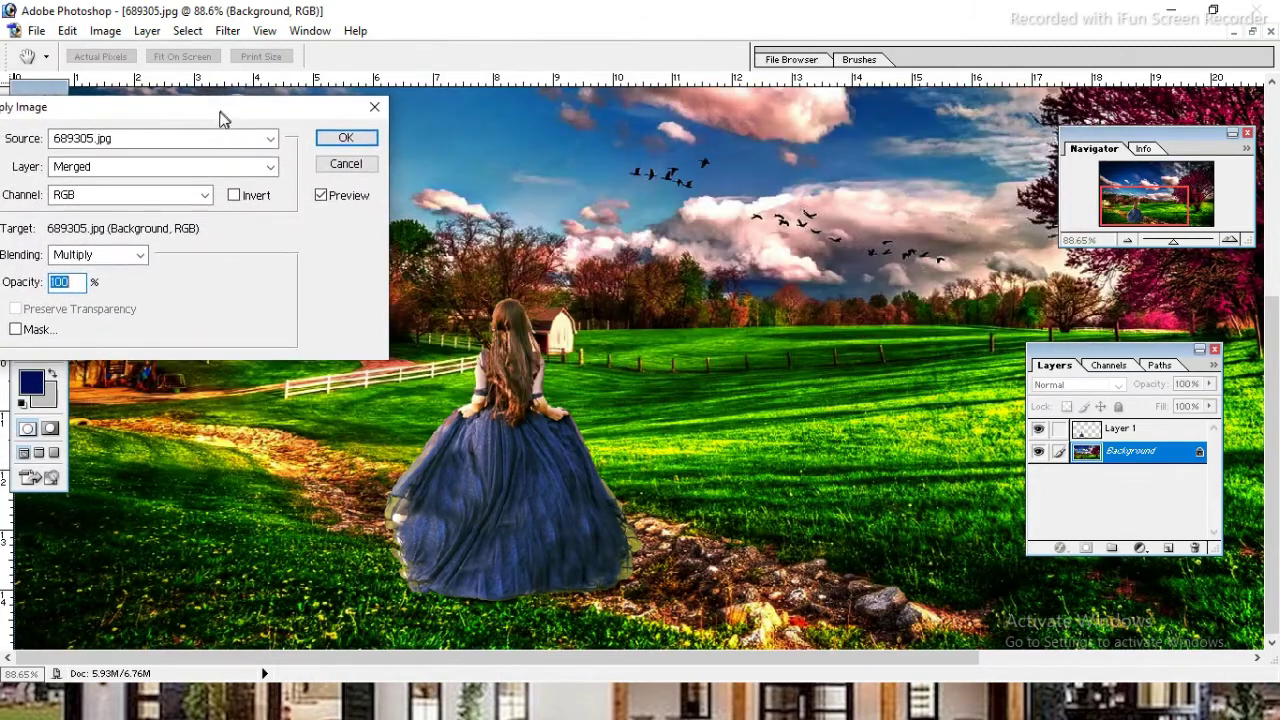
left_click(251, 170)
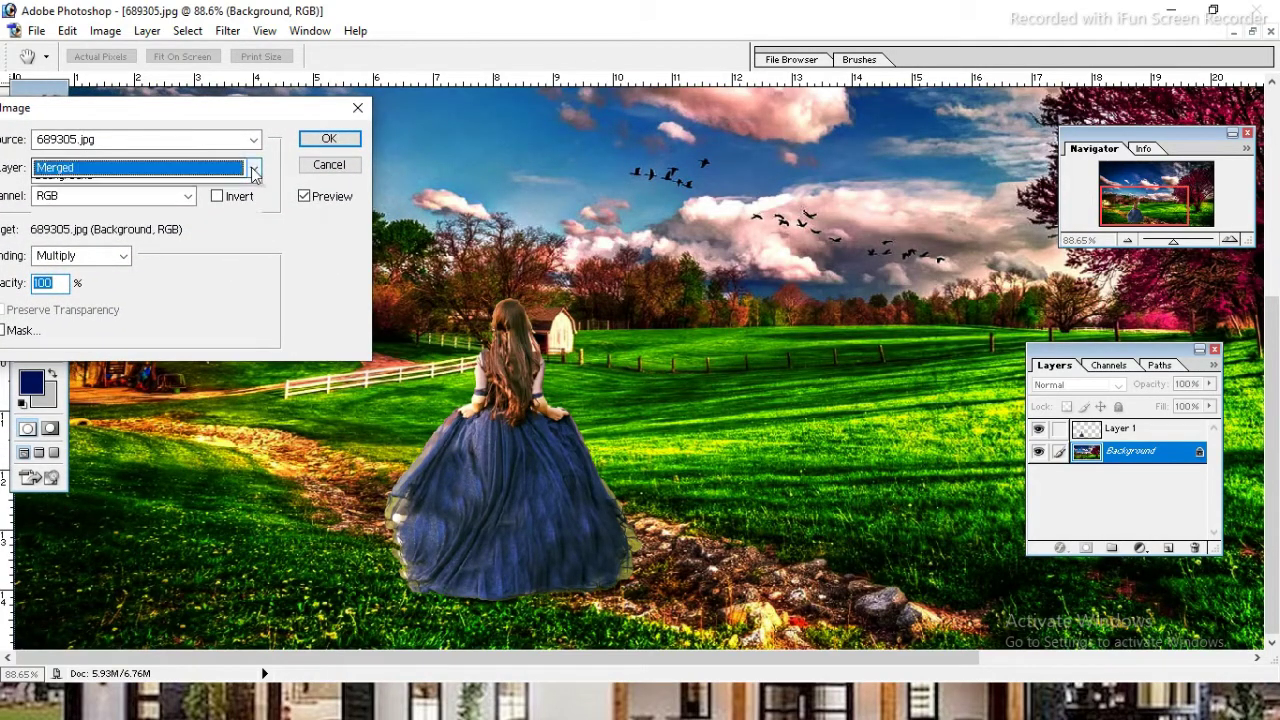
left_click(181, 255)
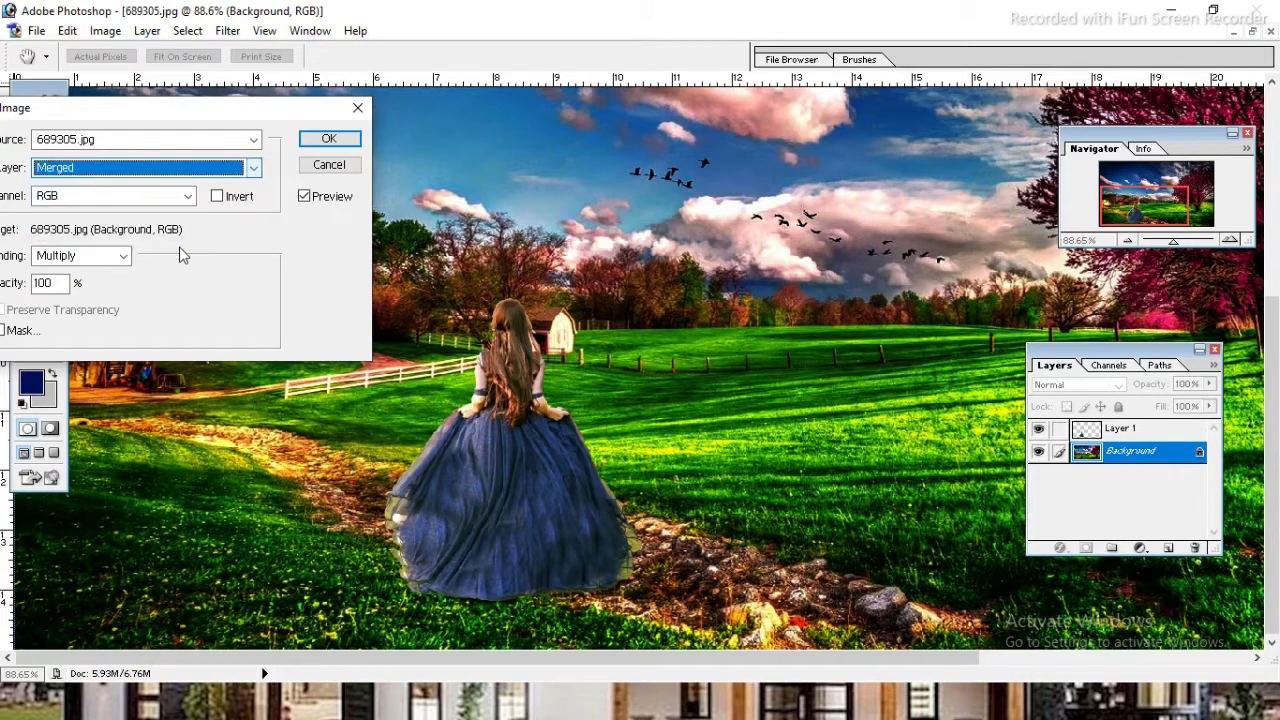
left_click(257, 172)
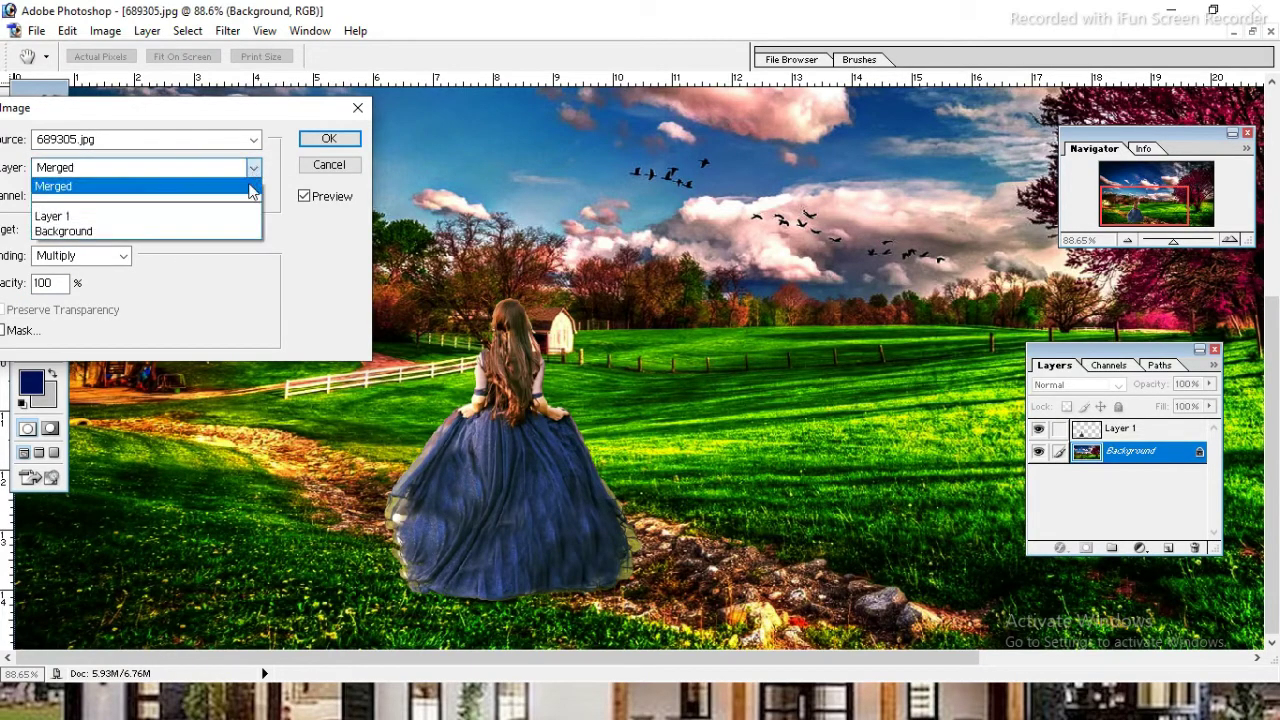
left_click(221, 233)
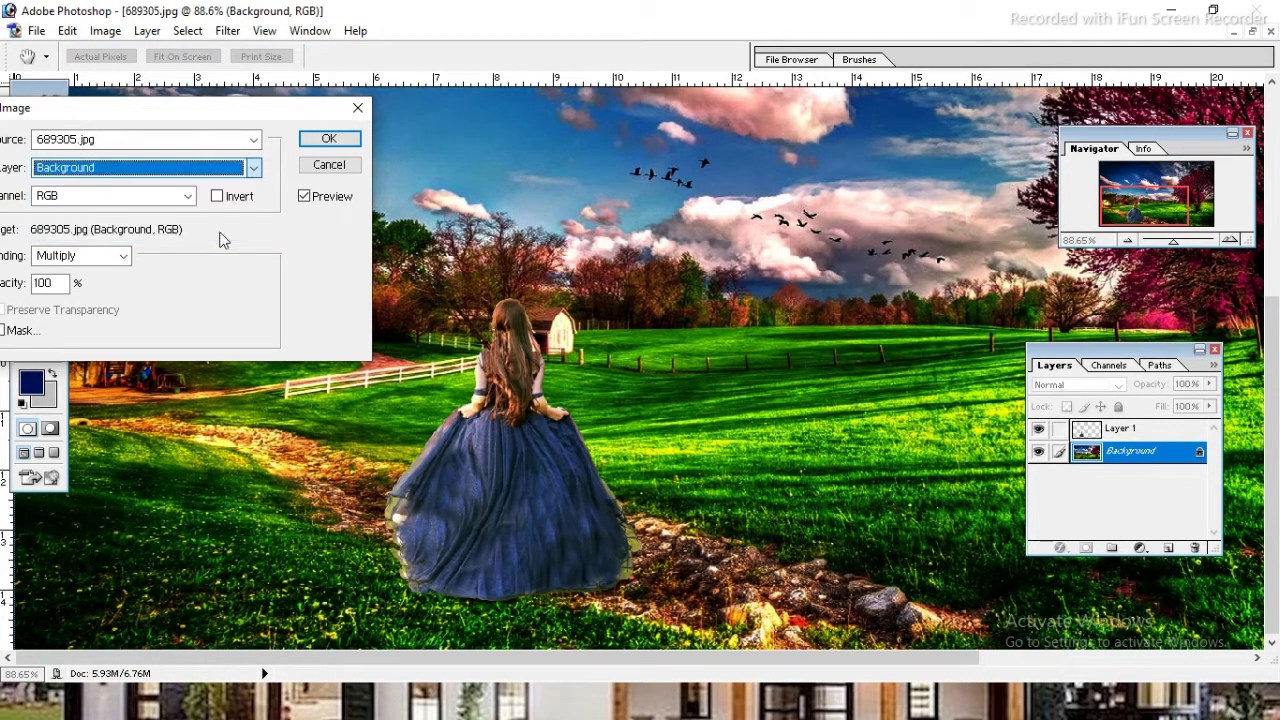
left_click(330, 139)
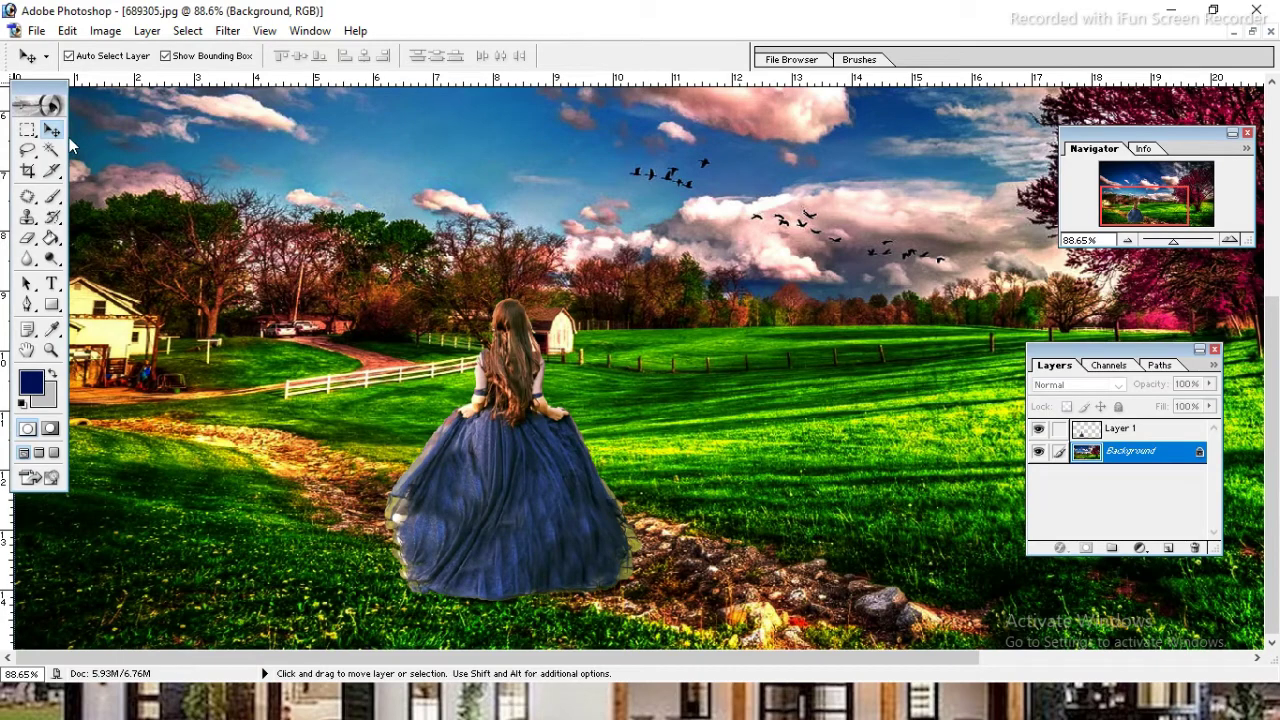
Nudge the girl slightly left, duplicate her as Layer 1 copy, and open Layer 1's Layer Style
left_click_drag(535, 502, 500, 515)
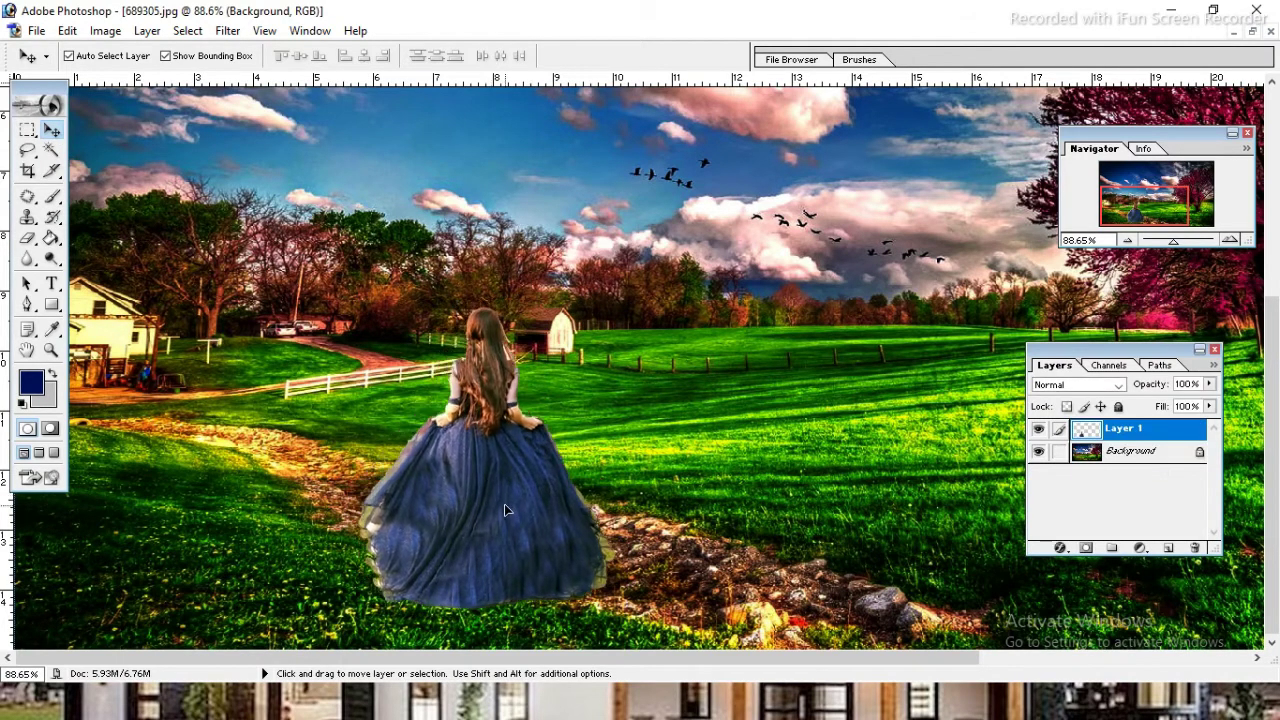
left_click_drag(499, 515, 492, 501)
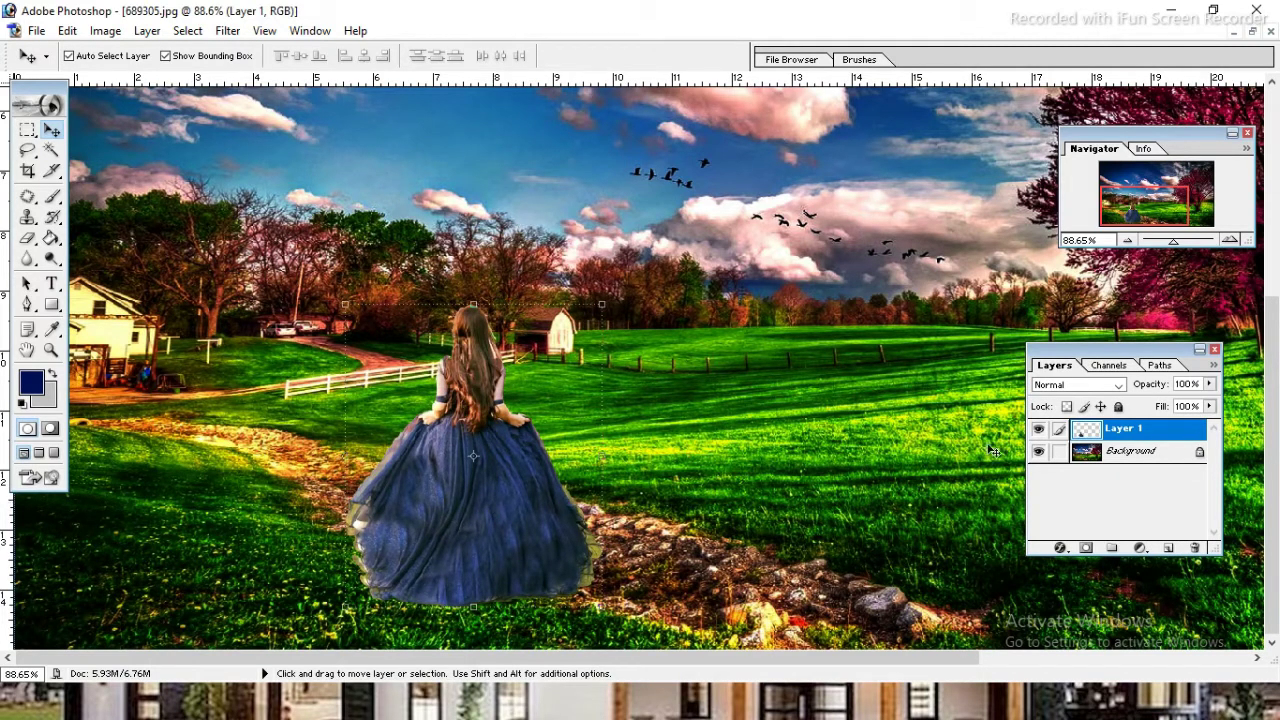
key("ctrl+j")
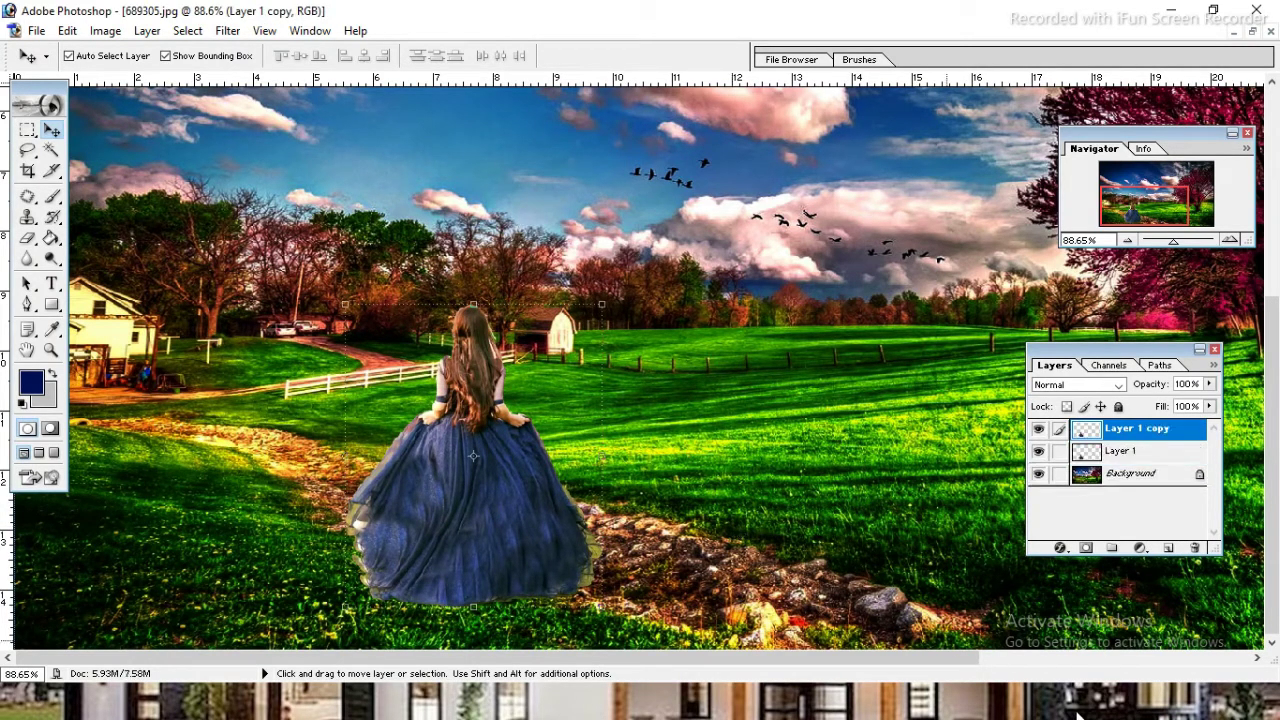
left_click(1110, 453)
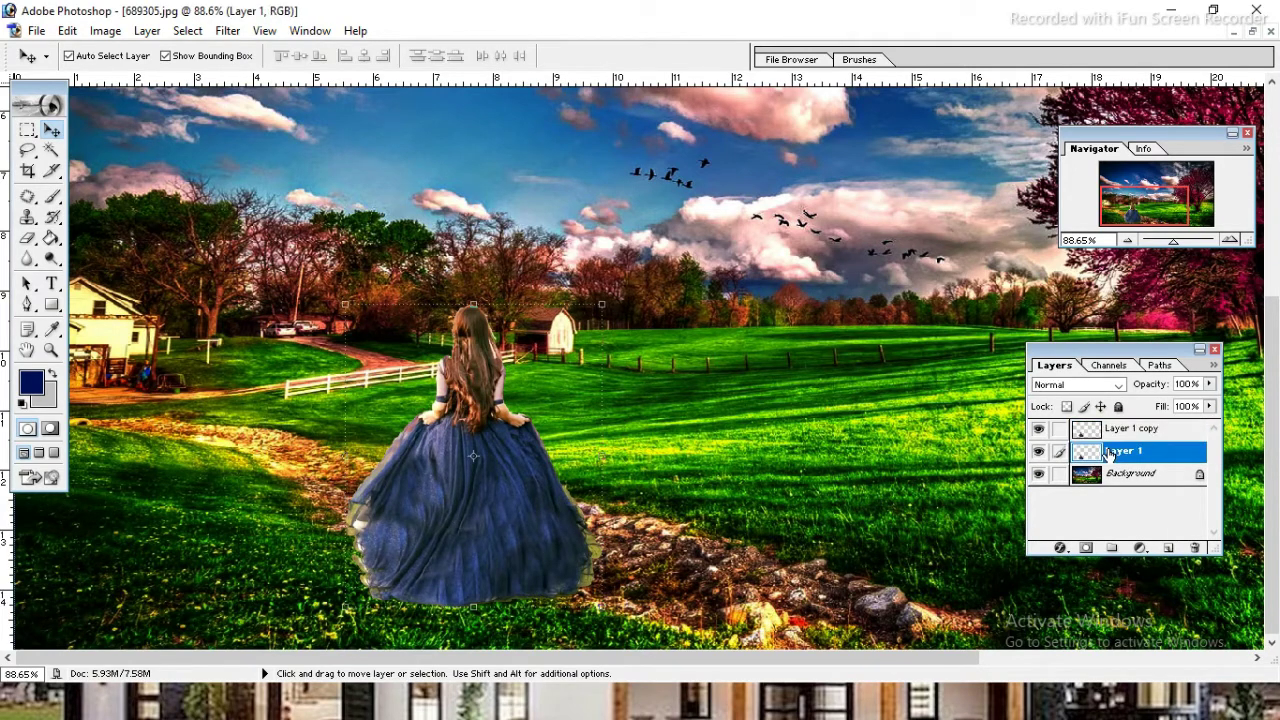
double_click(1165, 455)
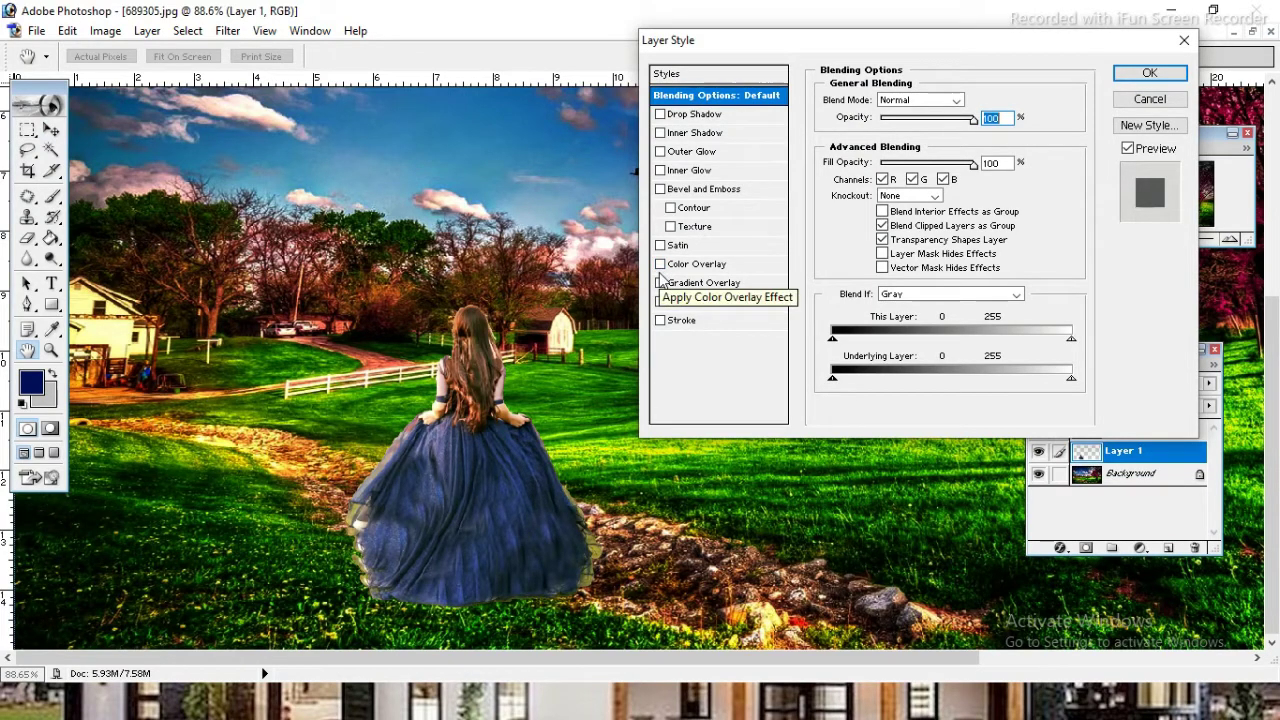
Apply a near-black (080000) Color Overlay at 100% opacity to Layer 1
left_click(660, 264)
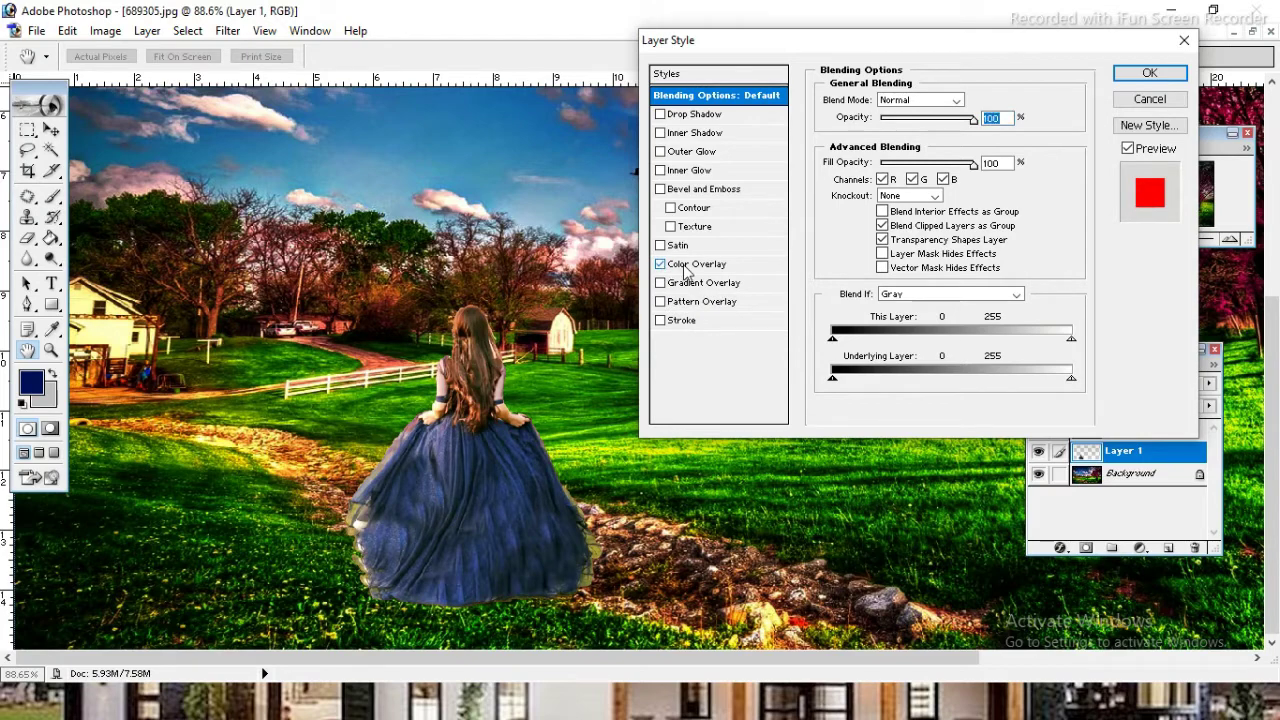
left_click(690, 264)
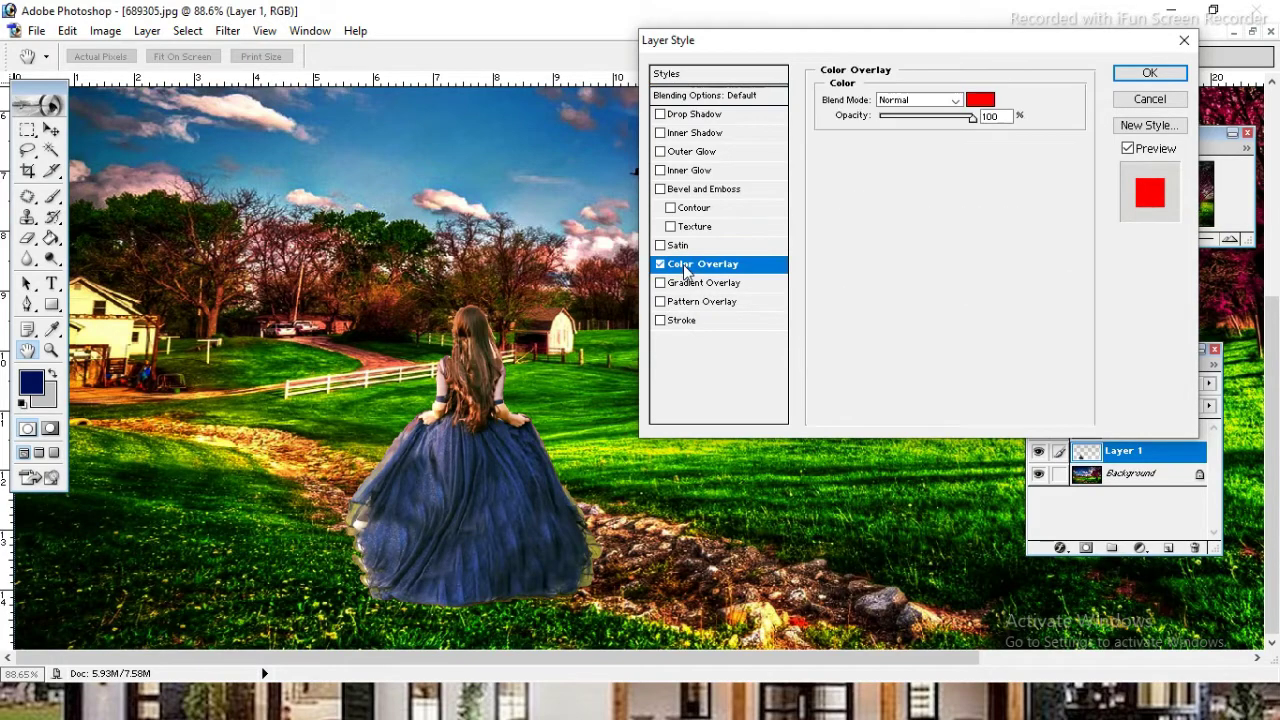
left_click(984, 102)
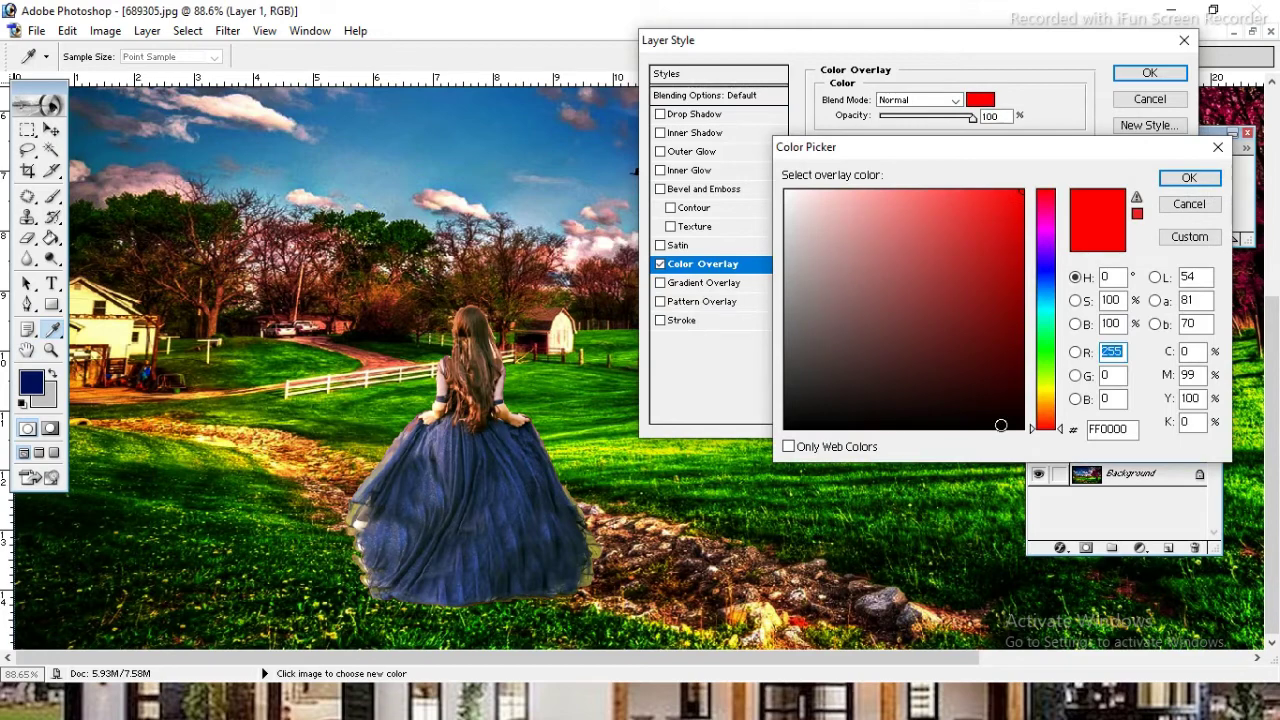
left_click(1020, 421)
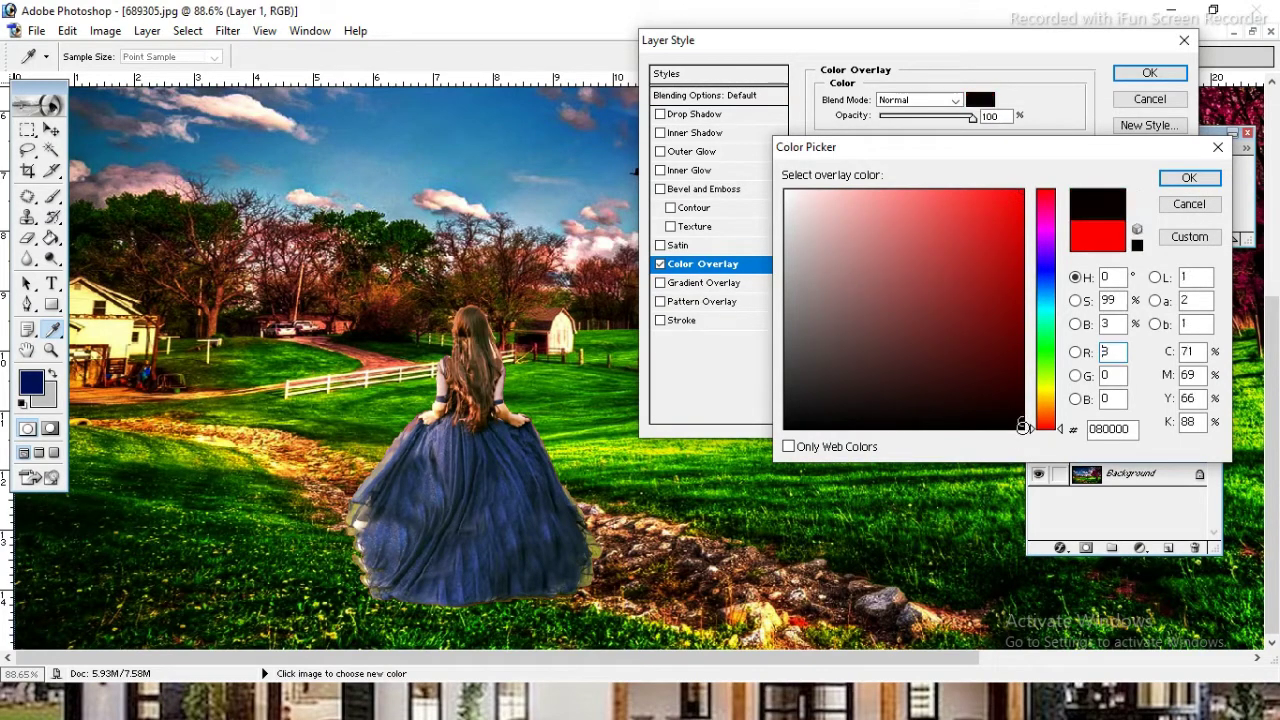
left_click(1193, 181)
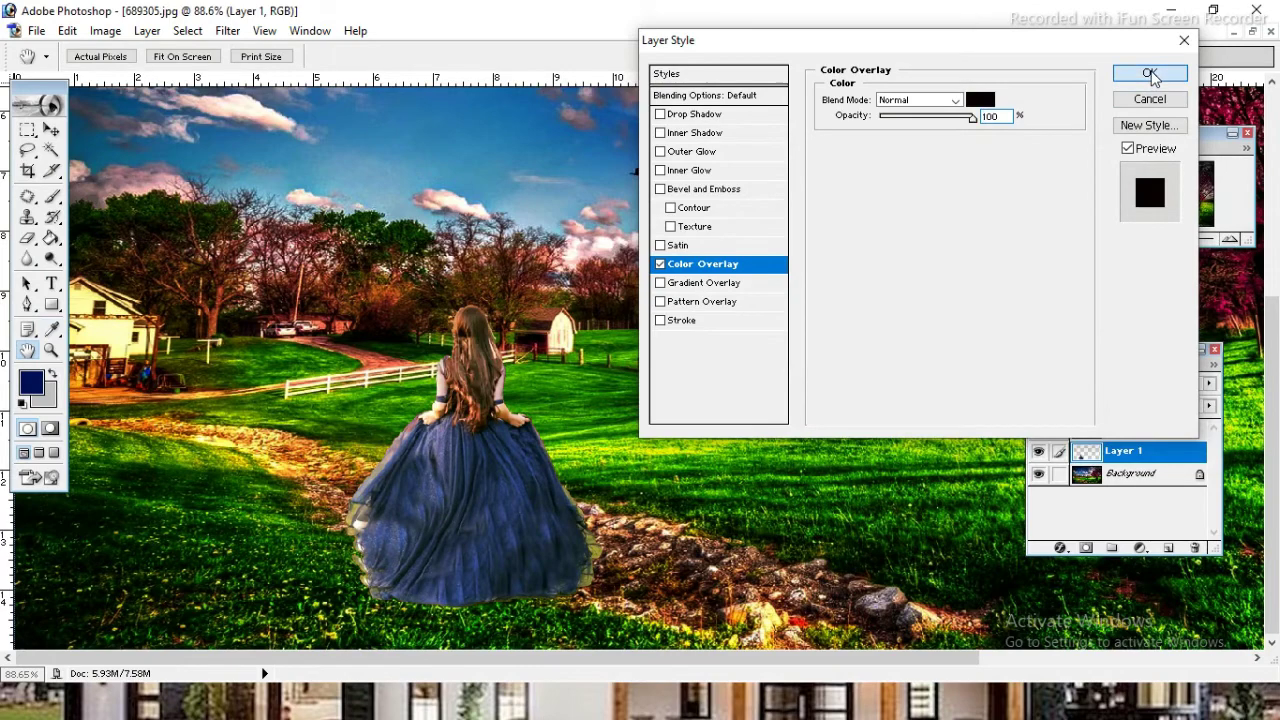
left_click(1151, 77)
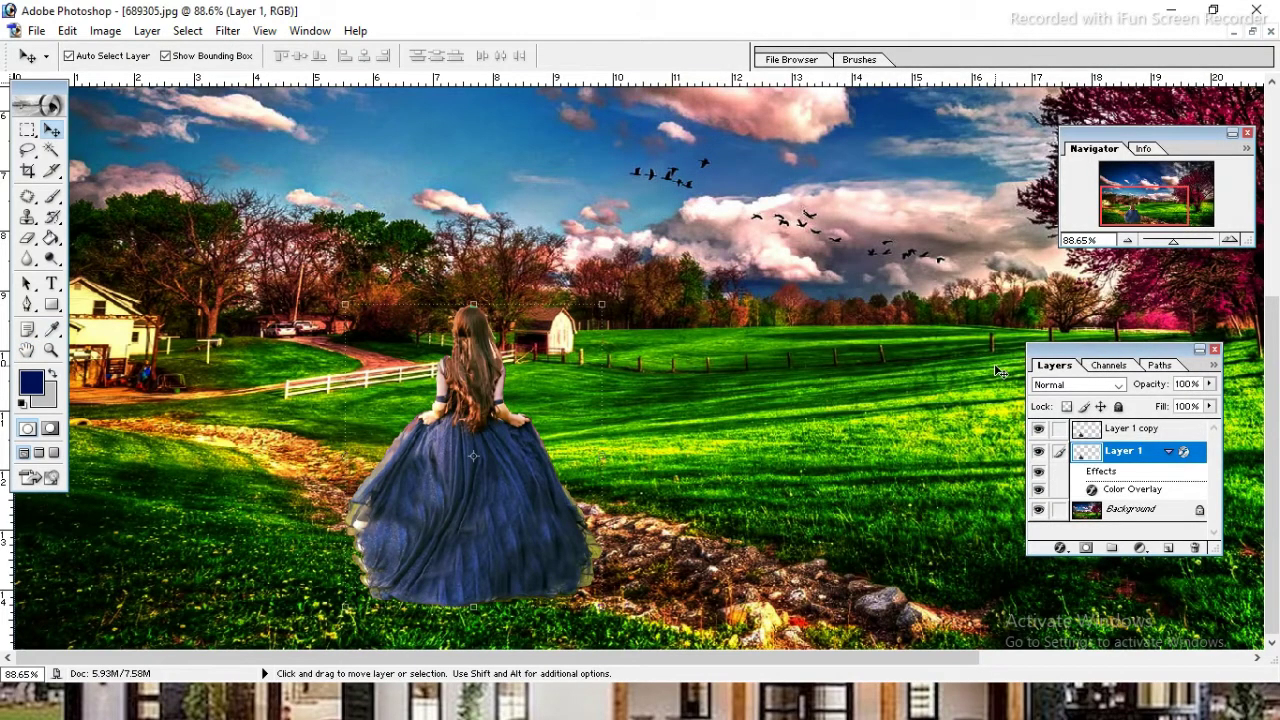
Rotate and swing the black silhouette down toward the lower-left grass
mouse_move(607, 300)
left_mouse_down()
mouse_move(110, 433)
mouse_move(34, 546)
left_mouse_up()
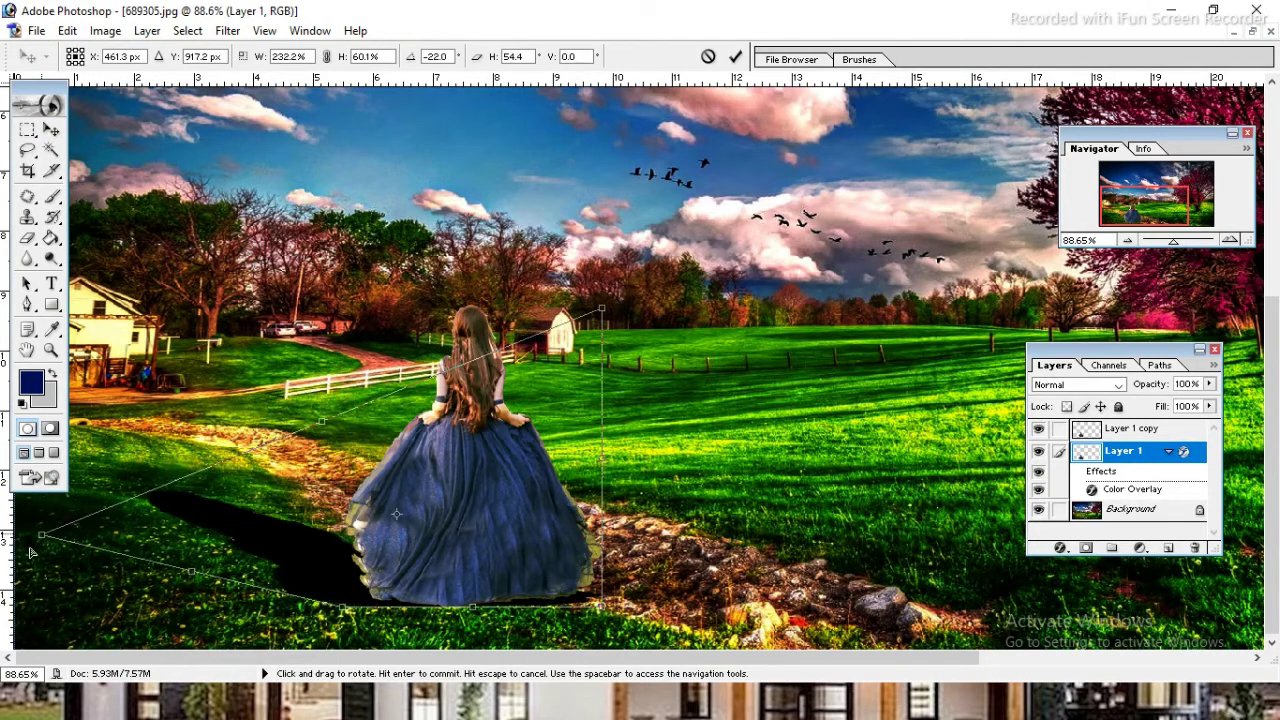
mouse_move(34, 546)
left_mouse_down()
mouse_move(29, 573)
mouse_move(47, 571)
left_mouse_up()
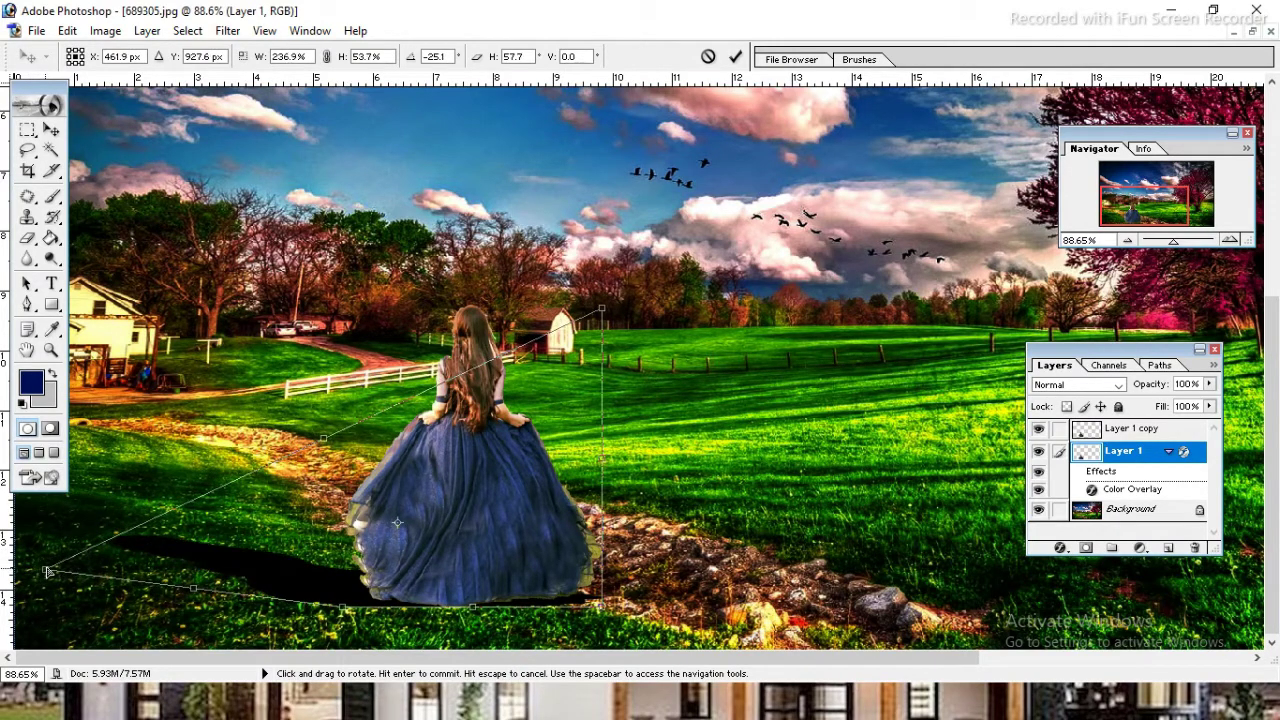
left_click_drag(47, 571, 60, 561)
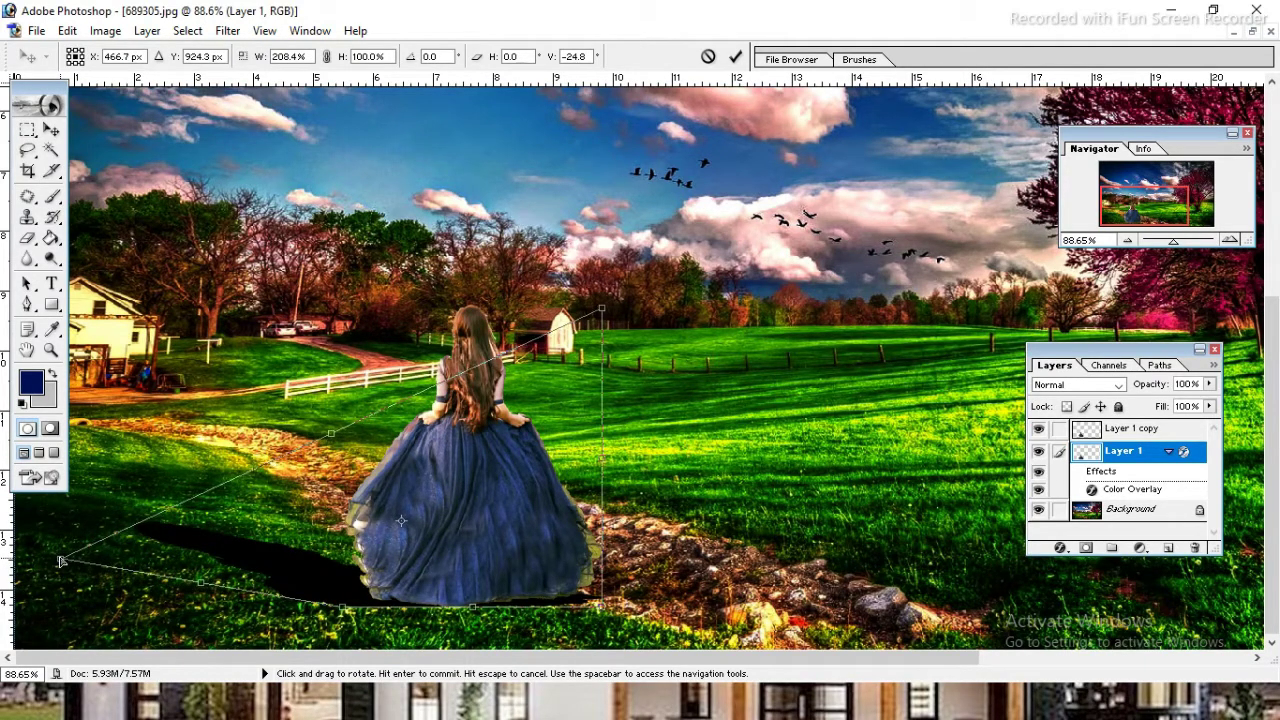
Distort the shadow's corners so it lies flat across the grass, and commit the transform
key("ctrl")
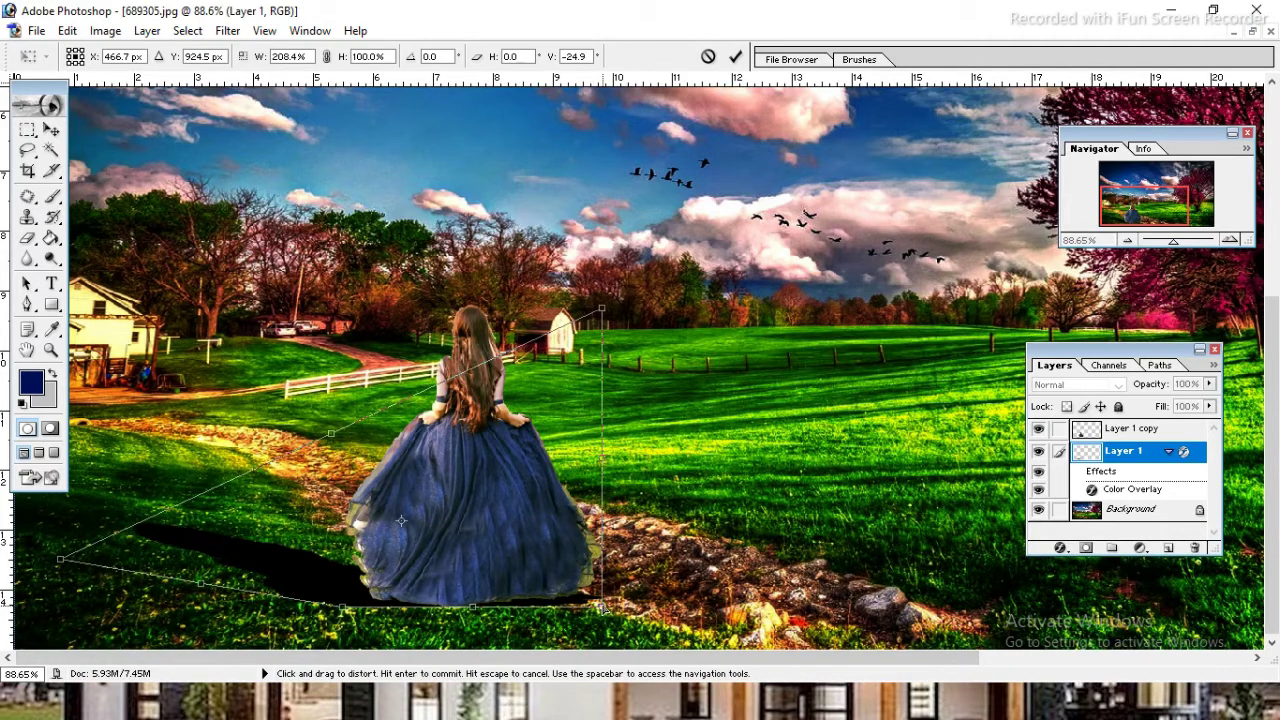
left_click_drag(600, 608, 588, 602)
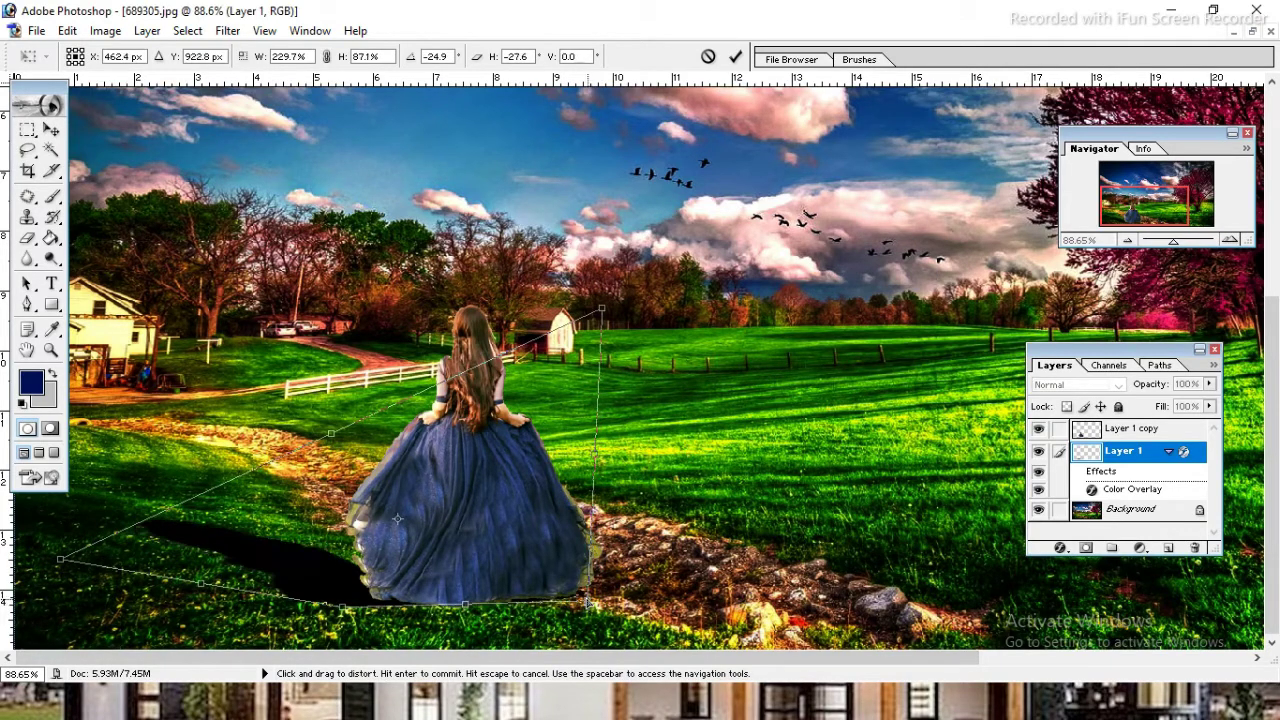
mouse_move(61, 560)
left_mouse_down()
mouse_move(22, 562)
mouse_move(58, 579)
mouse_move(45, 610)
left_mouse_up()
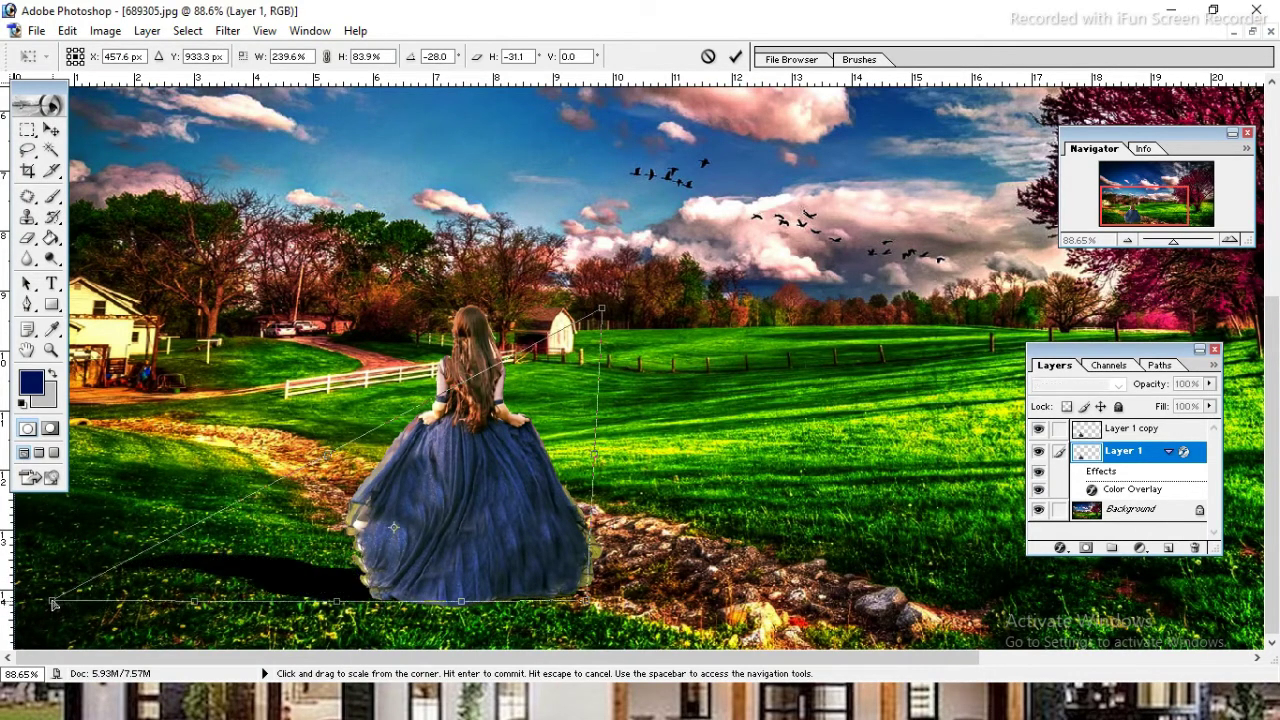
left_click_drag(50, 612, 55, 600)
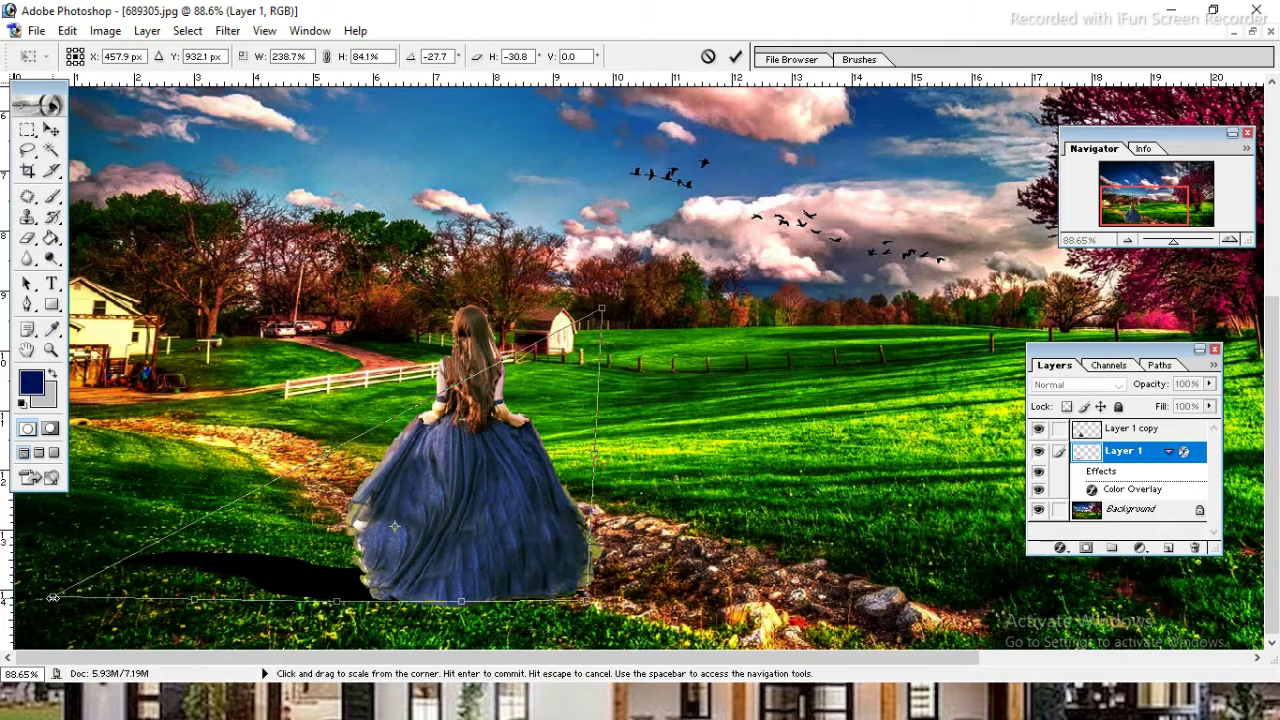
left_click_drag(48, 598, 41, 591)
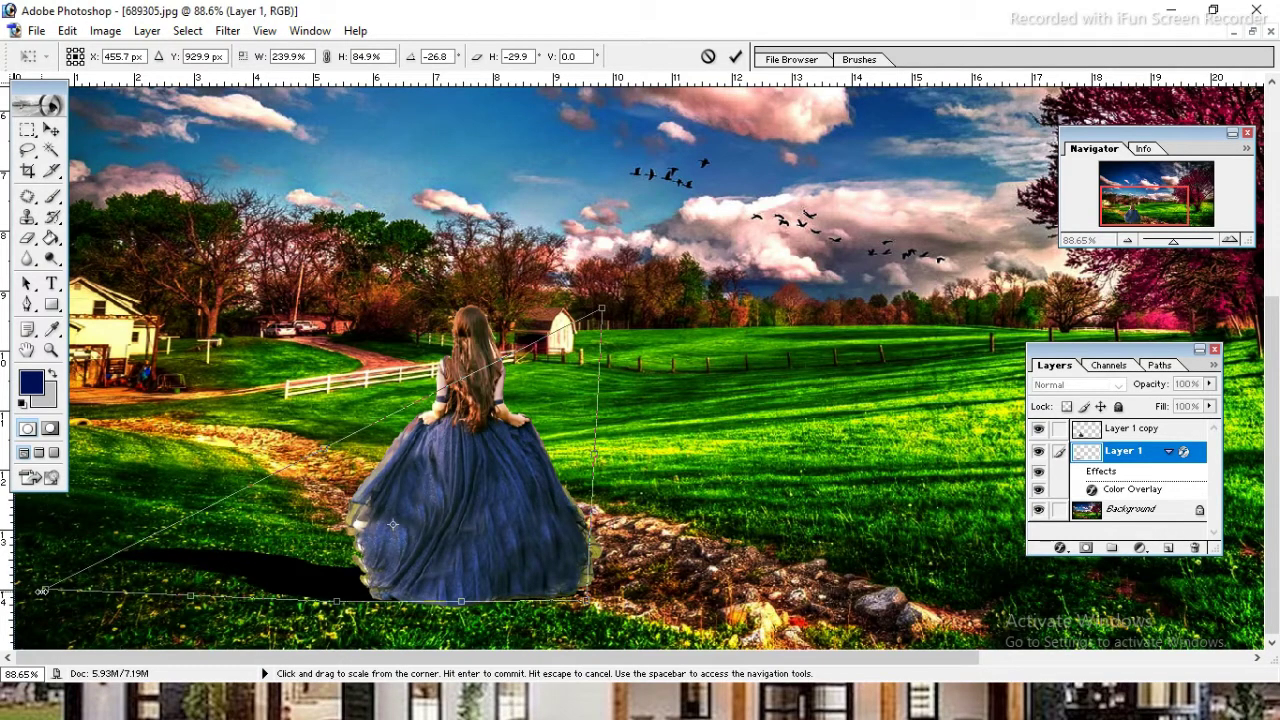
key("Return")
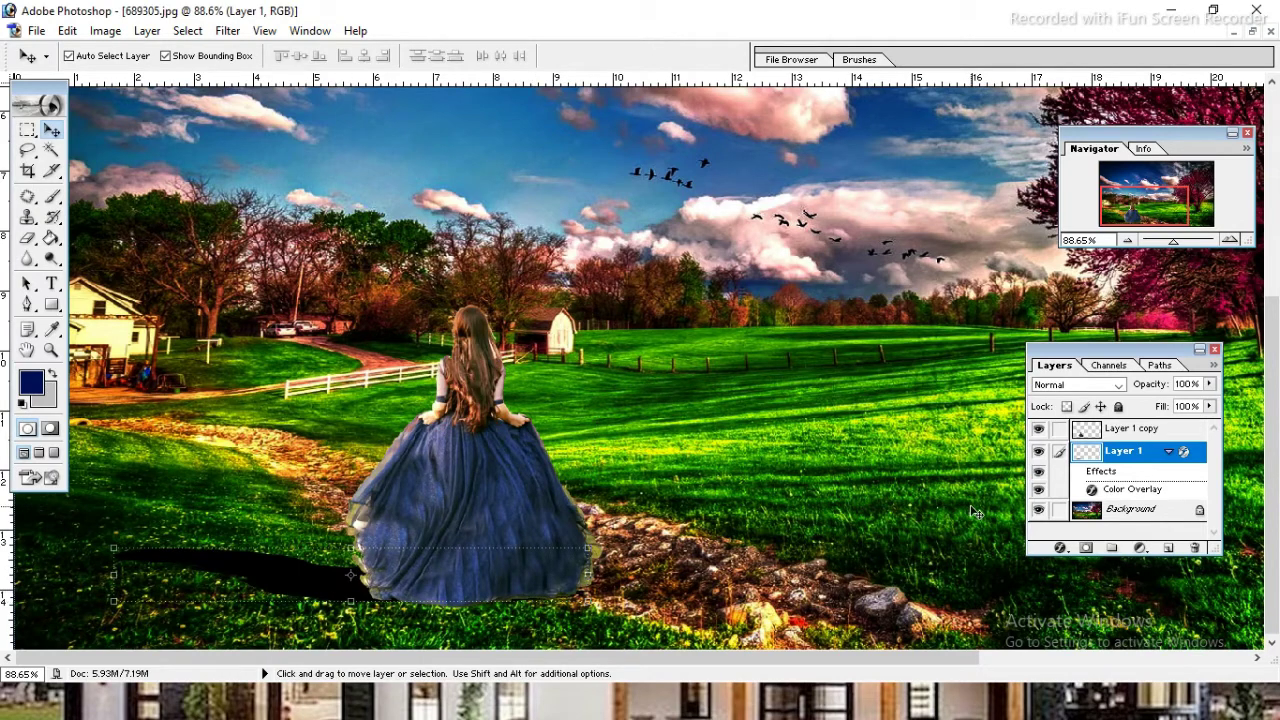
left_click(228, 31)
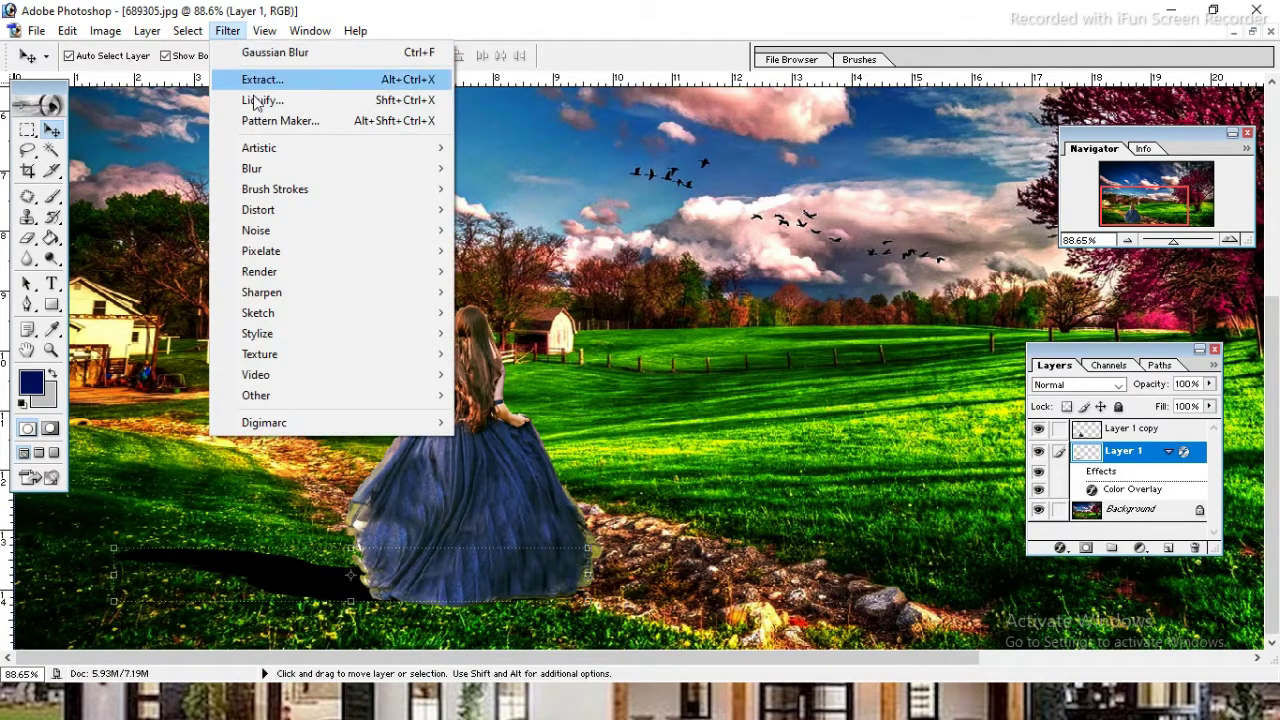
mouse_move(252, 168)
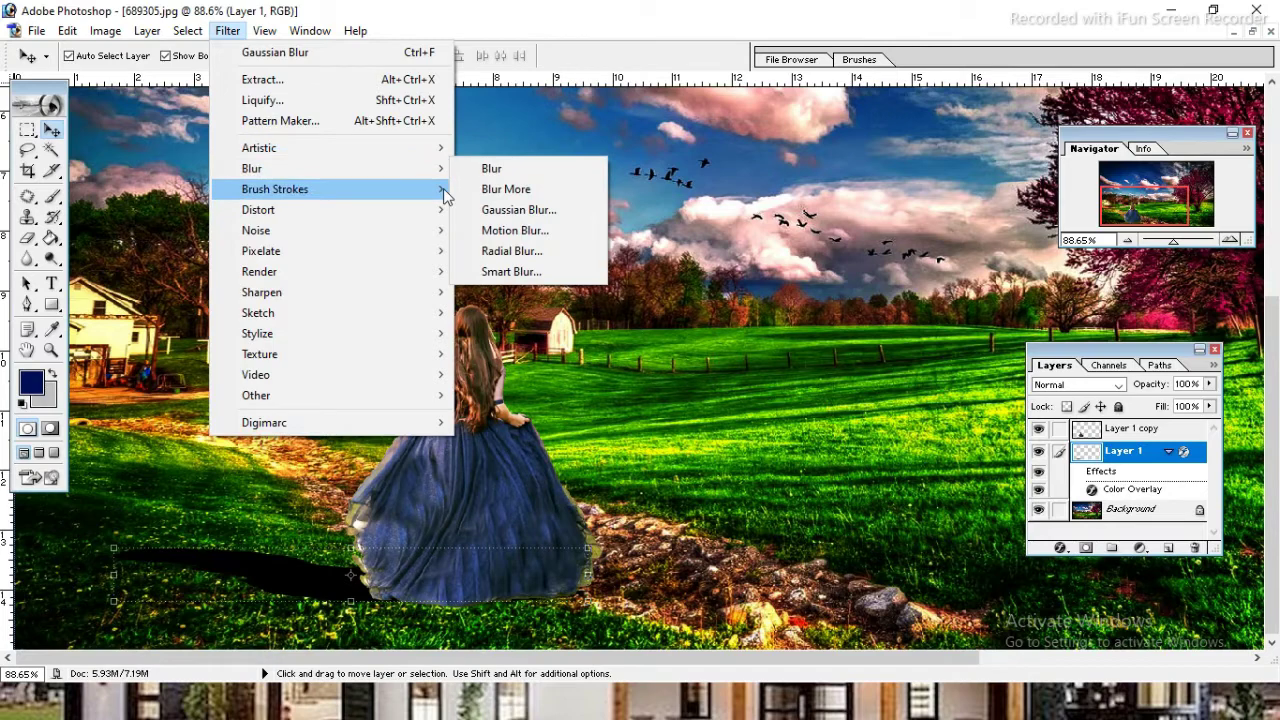
Soften the shadow with a 28-pixel Motion Blur and a roughly 10-pixel Gaussian Blur
left_click(532, 230)
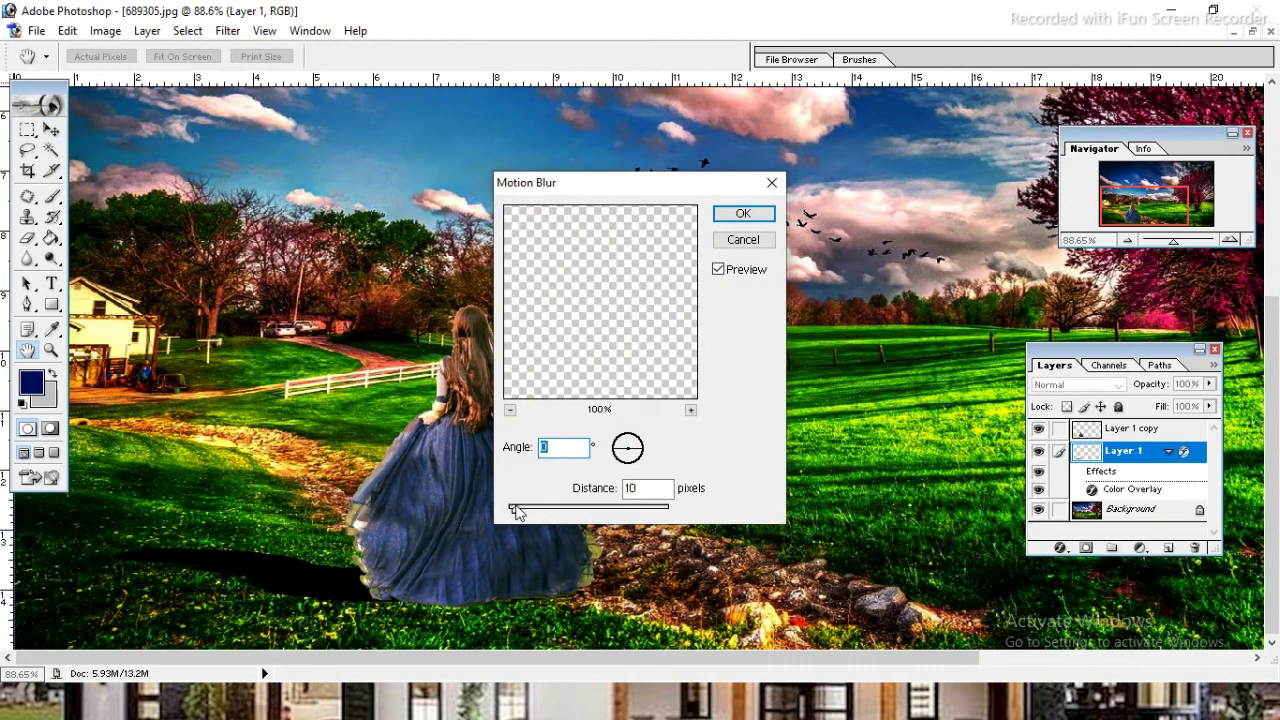
mouse_move(518, 508)
left_mouse_down()
mouse_move(603, 513)
mouse_move(543, 506)
mouse_move(558, 507)
left_mouse_up()
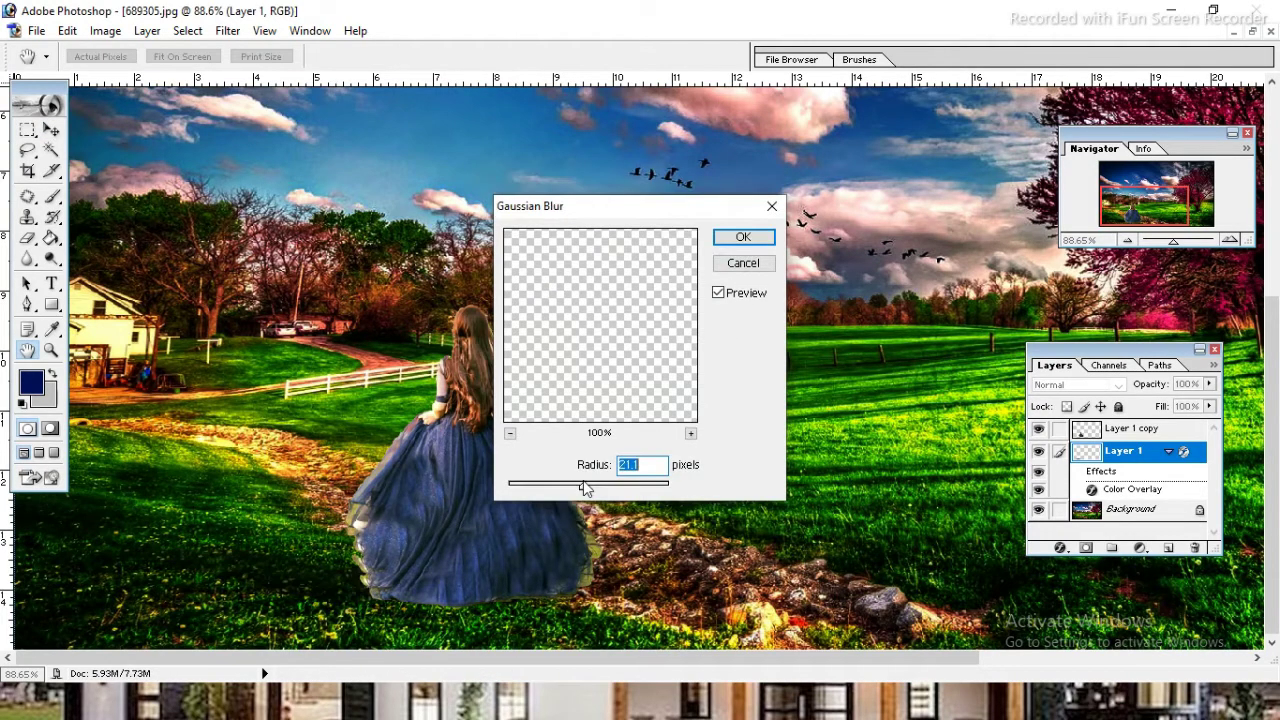
left_click_drag(585, 488, 573, 489)
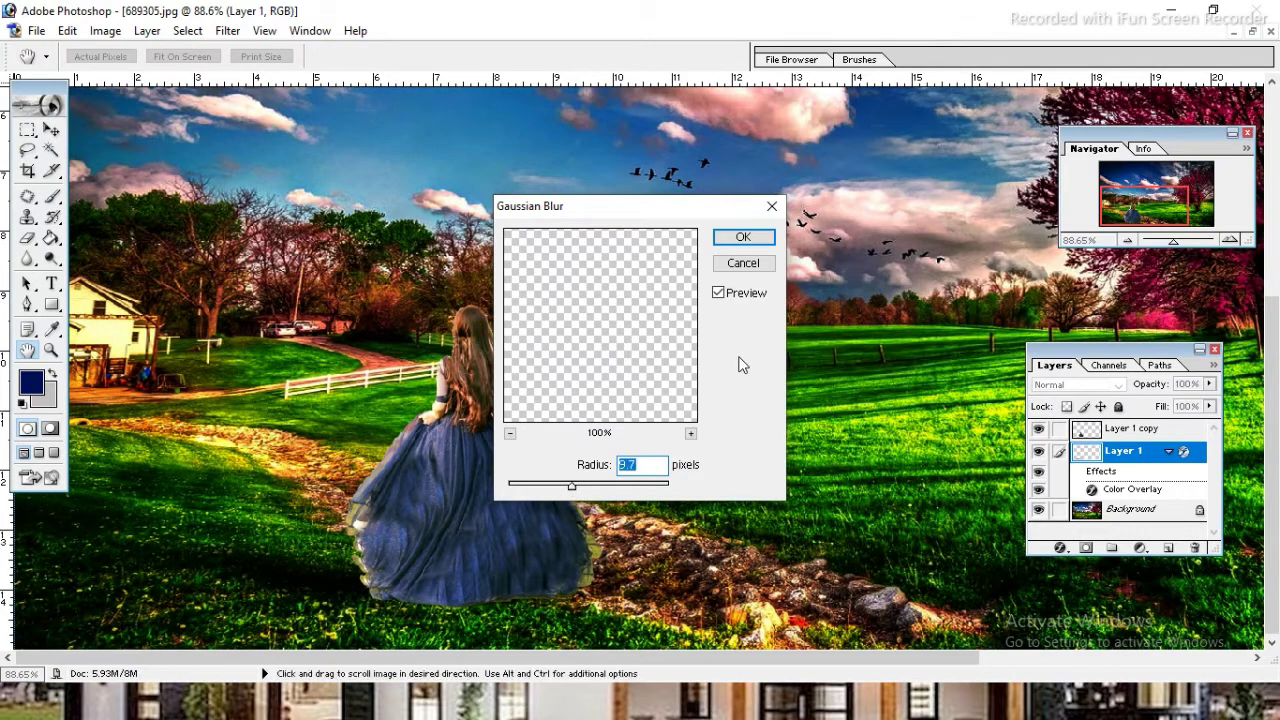
left_click(748, 237)
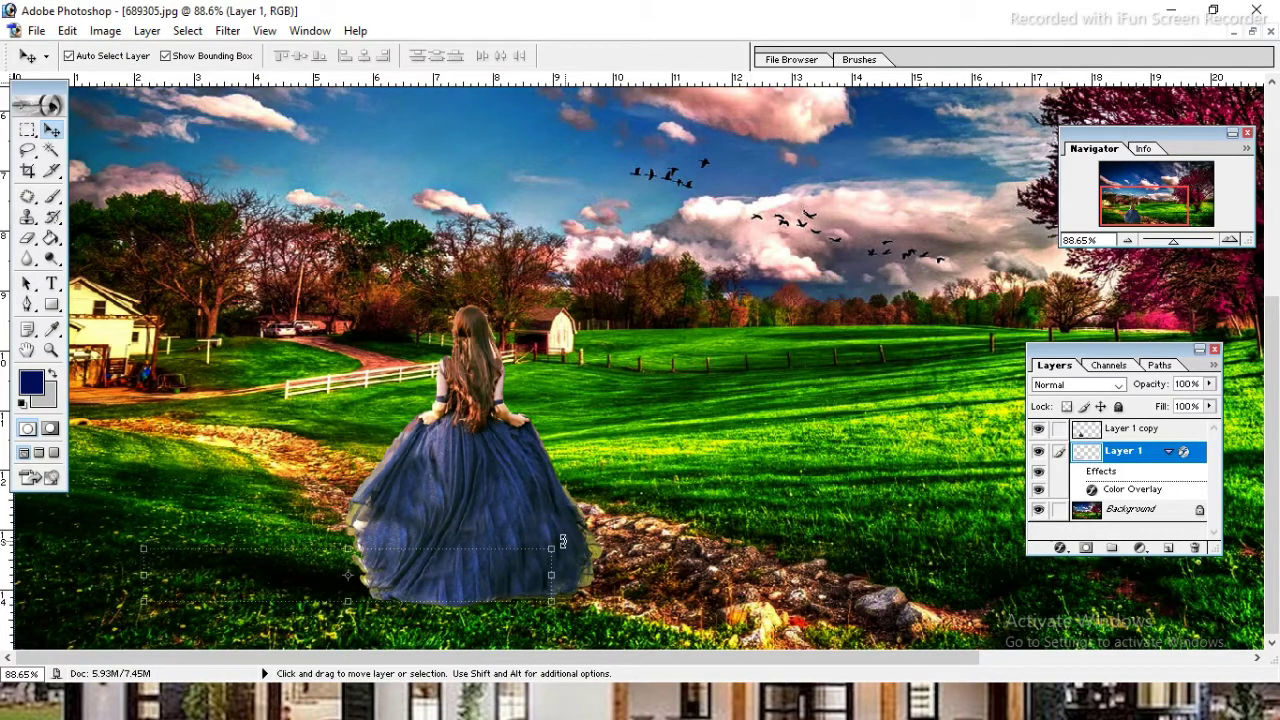
Rescale the blurred shadow to about 104.6% × 117.8% along the girl's hem
left_click(551, 599)
left_click_drag(553, 598, 570, 602)
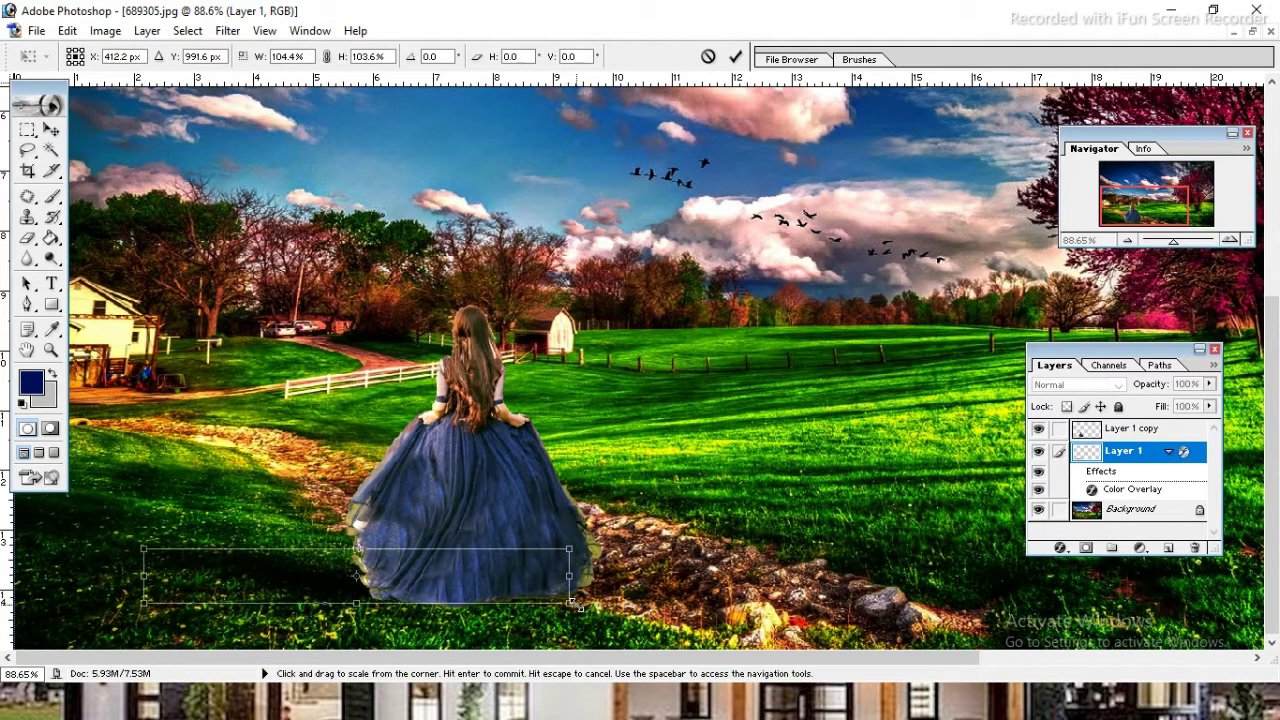
left_click_drag(578, 607, 580, 614)
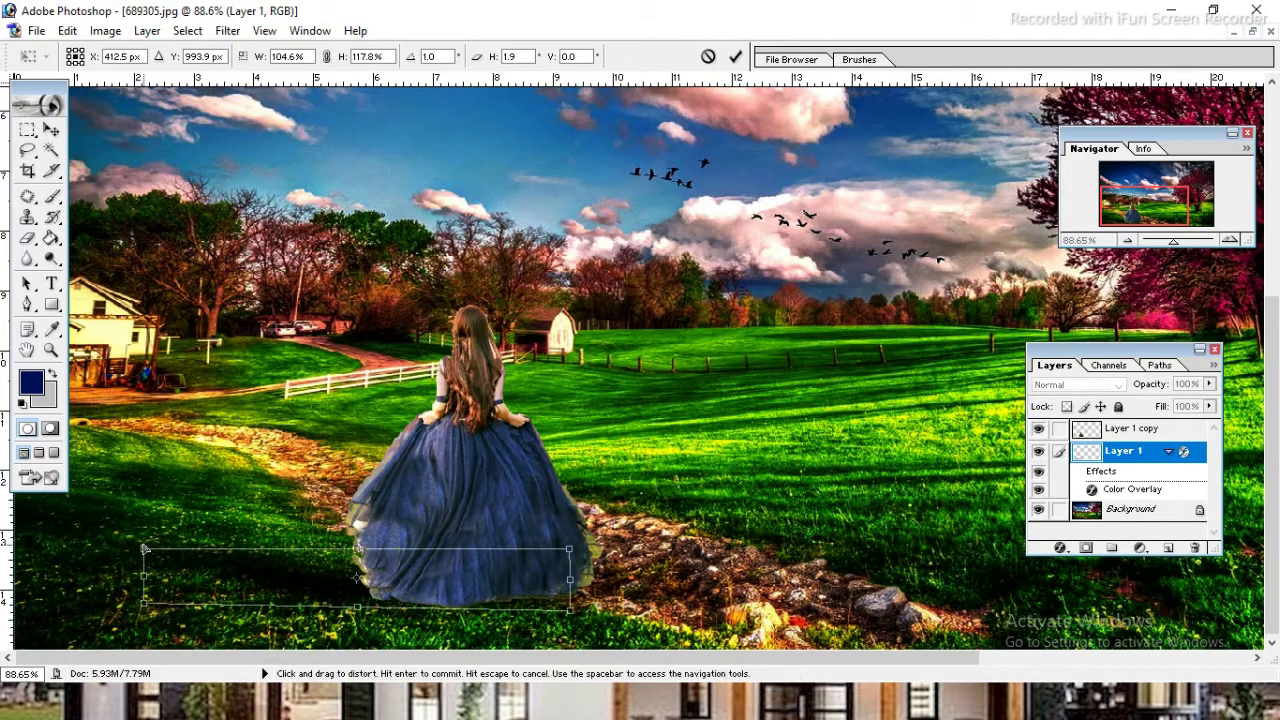
left_click_drag(143, 549, 98, 540)
key("Return")
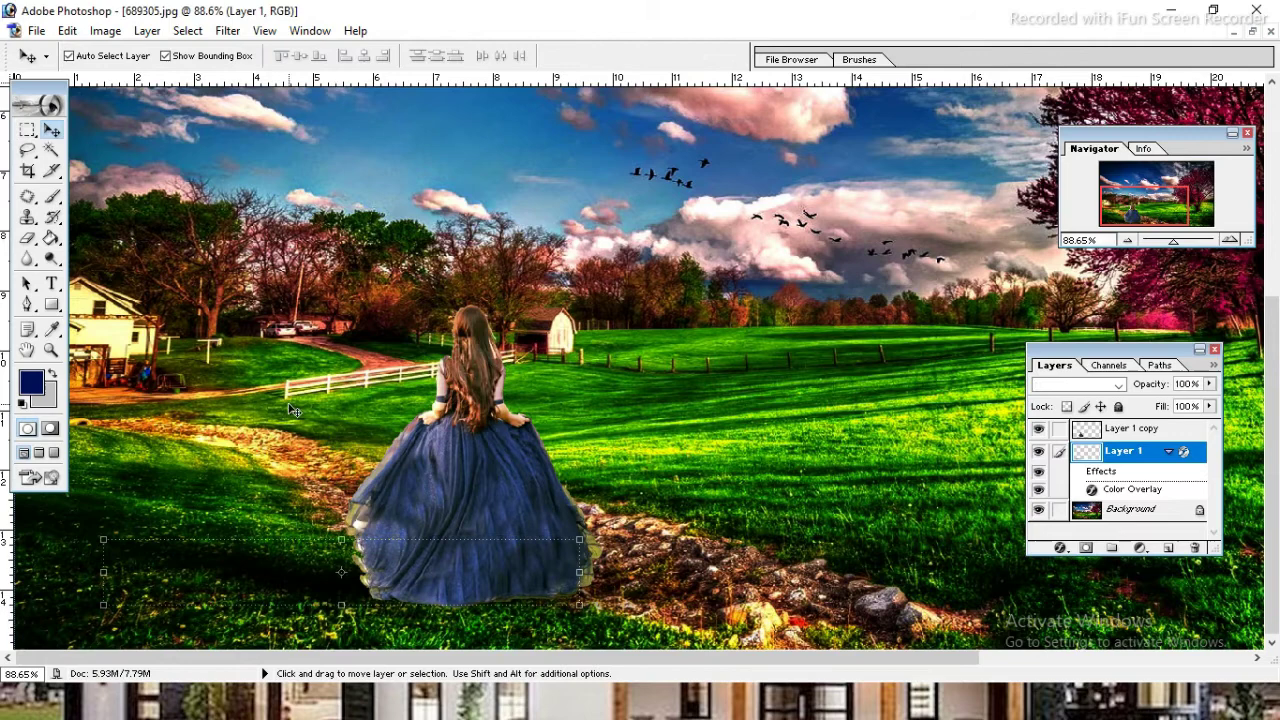
left_click(293, 410)
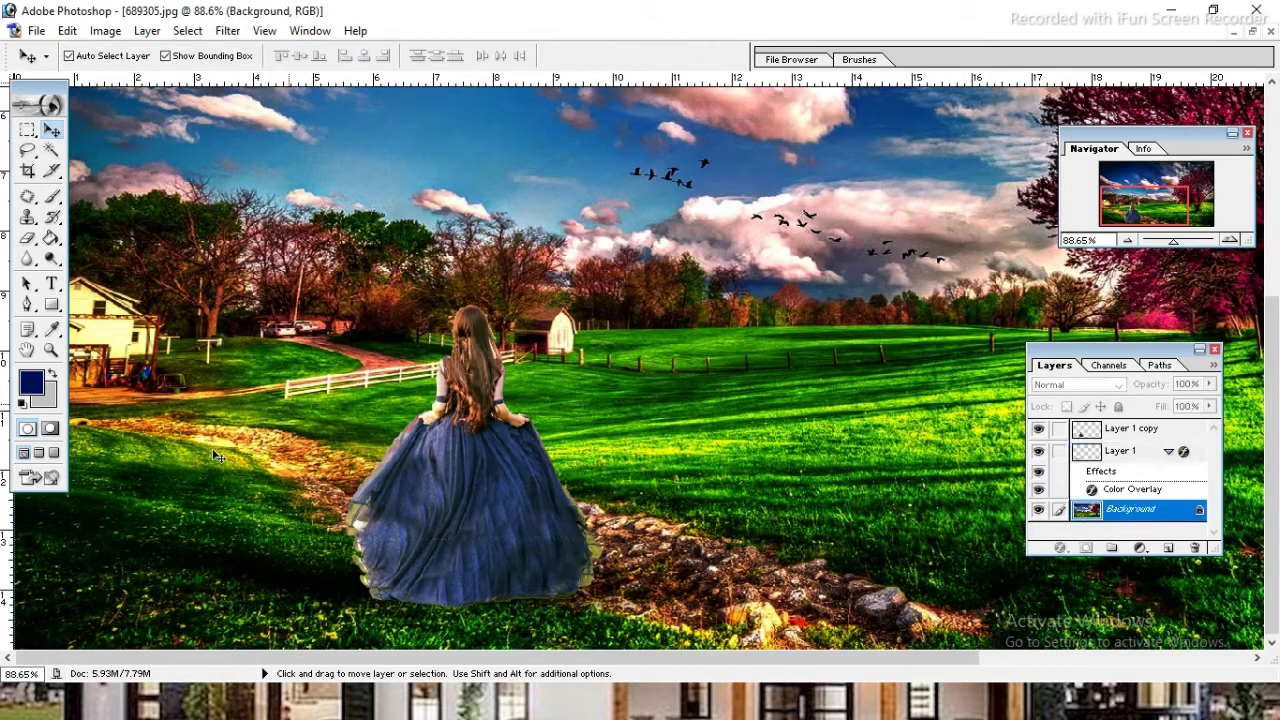
Reset colours to default black and white and choose a 27 px soft brush
left_click(31, 382)
key("Escape")
key("d")
left_click(57, 203)
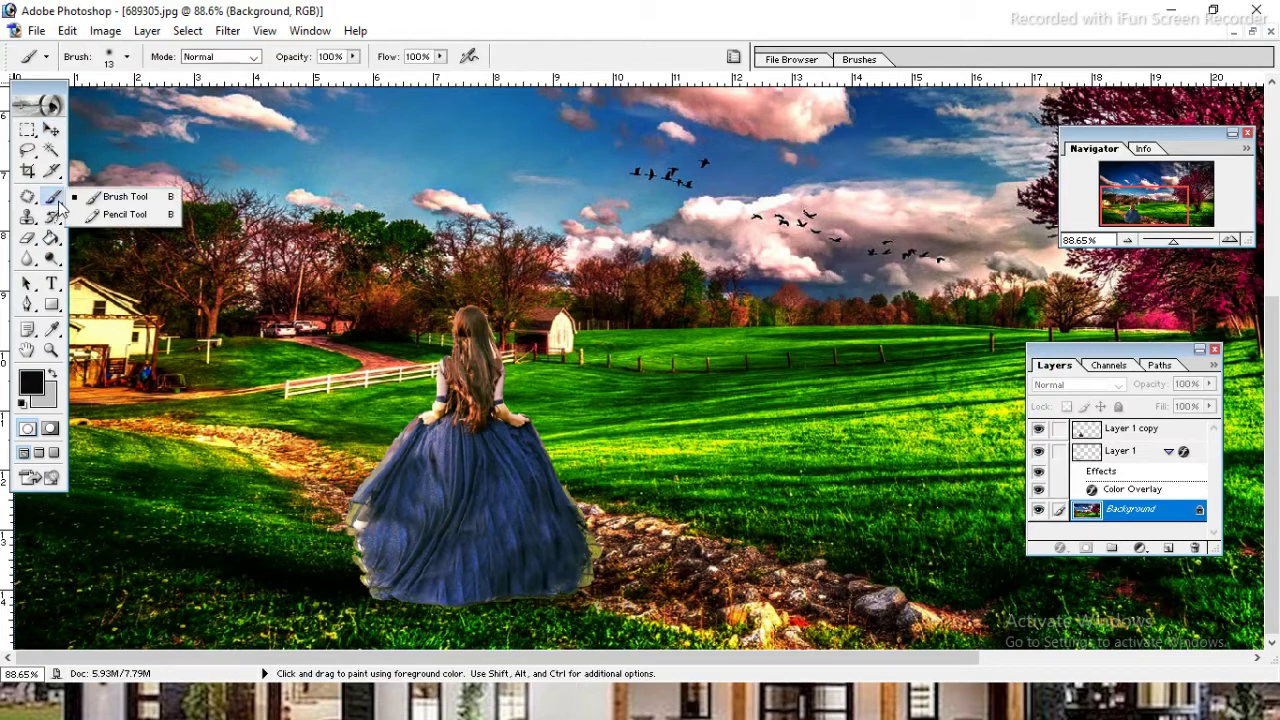
left_click(123, 196)
right_click(131, 194)
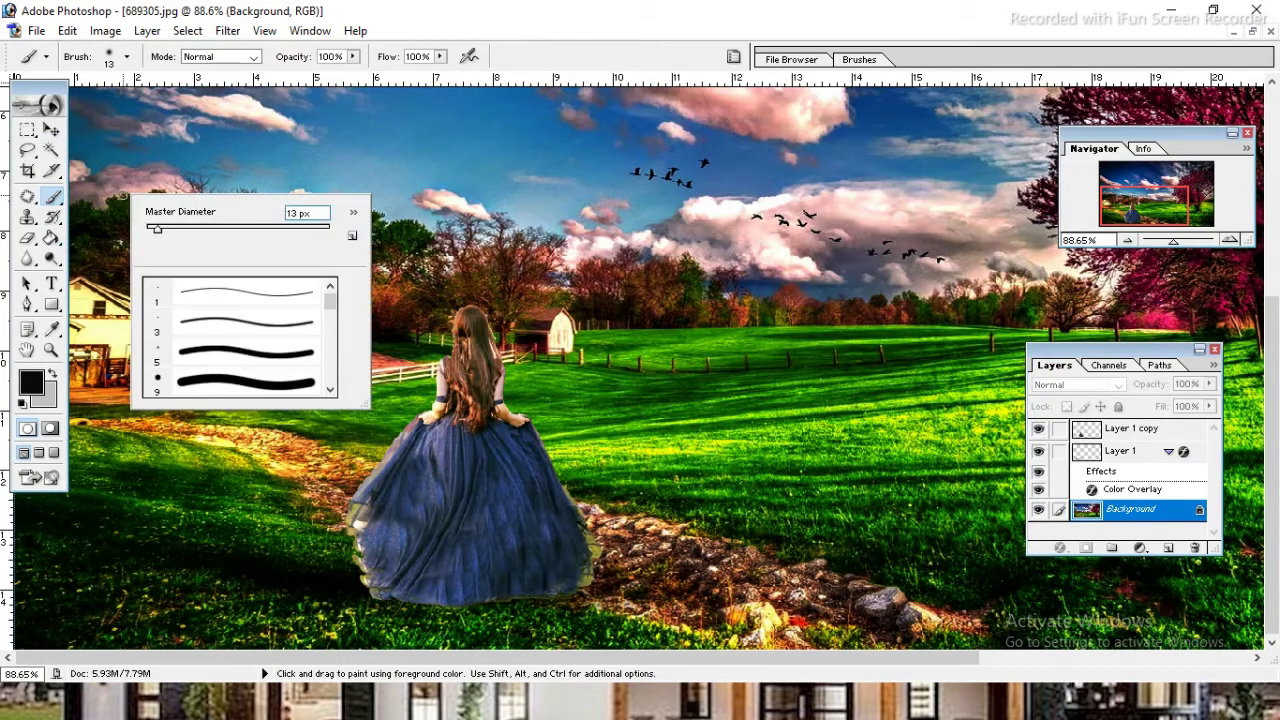
scroll(331, 345, "down", 2)
scroll(331, 345, "down", 1)
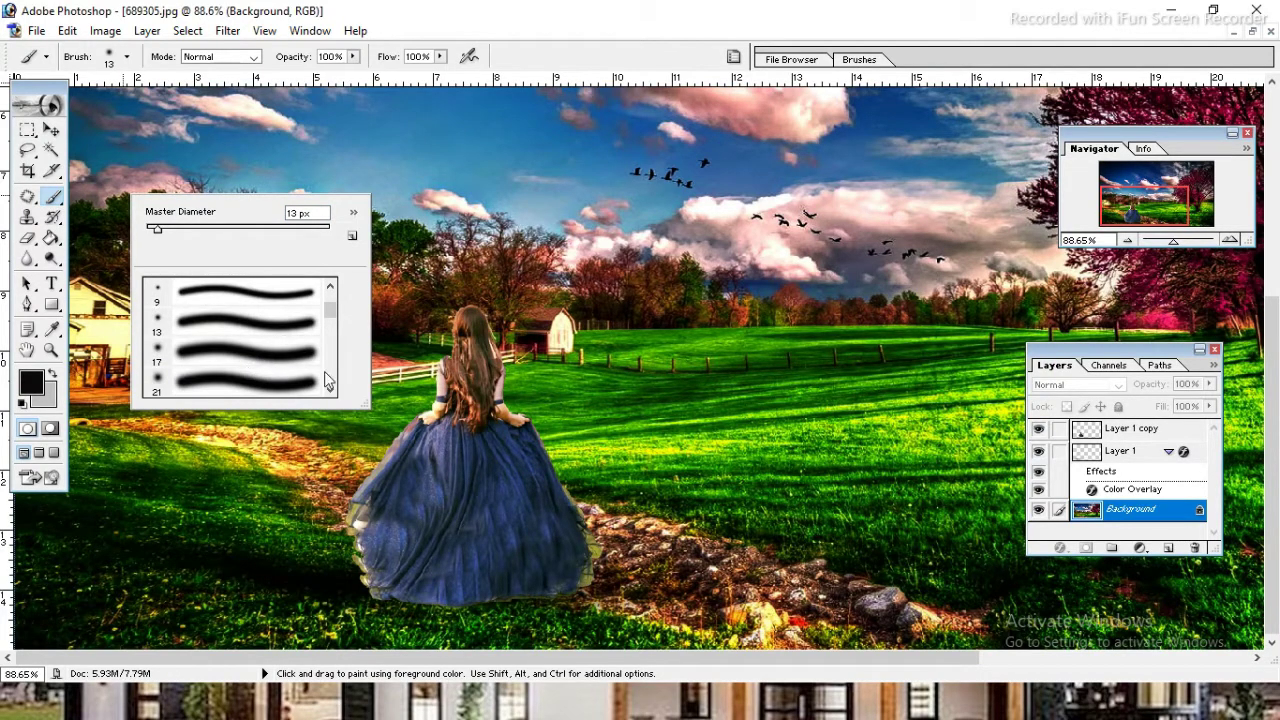
scroll(336, 375, "down", 2)
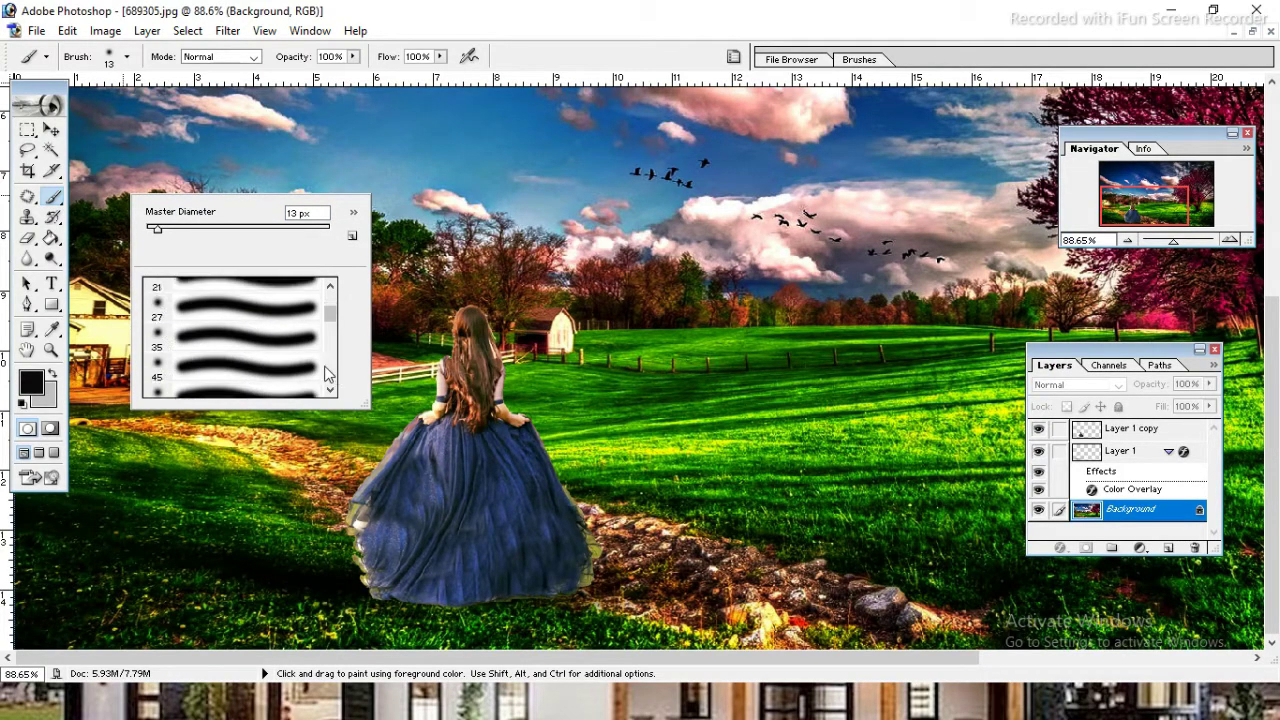
left_click(276, 322)
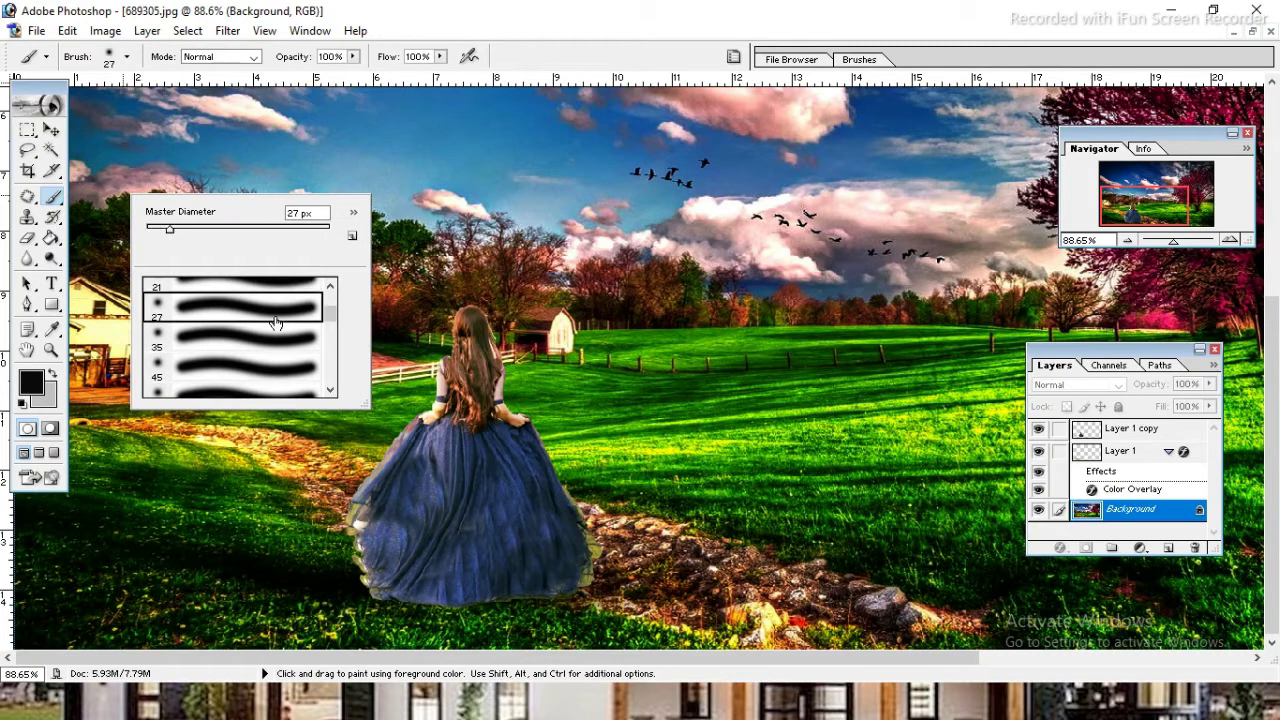
Enlarge the brush to 86 px and toggle between the Eraser and Brush tools
right_click(604, 470)
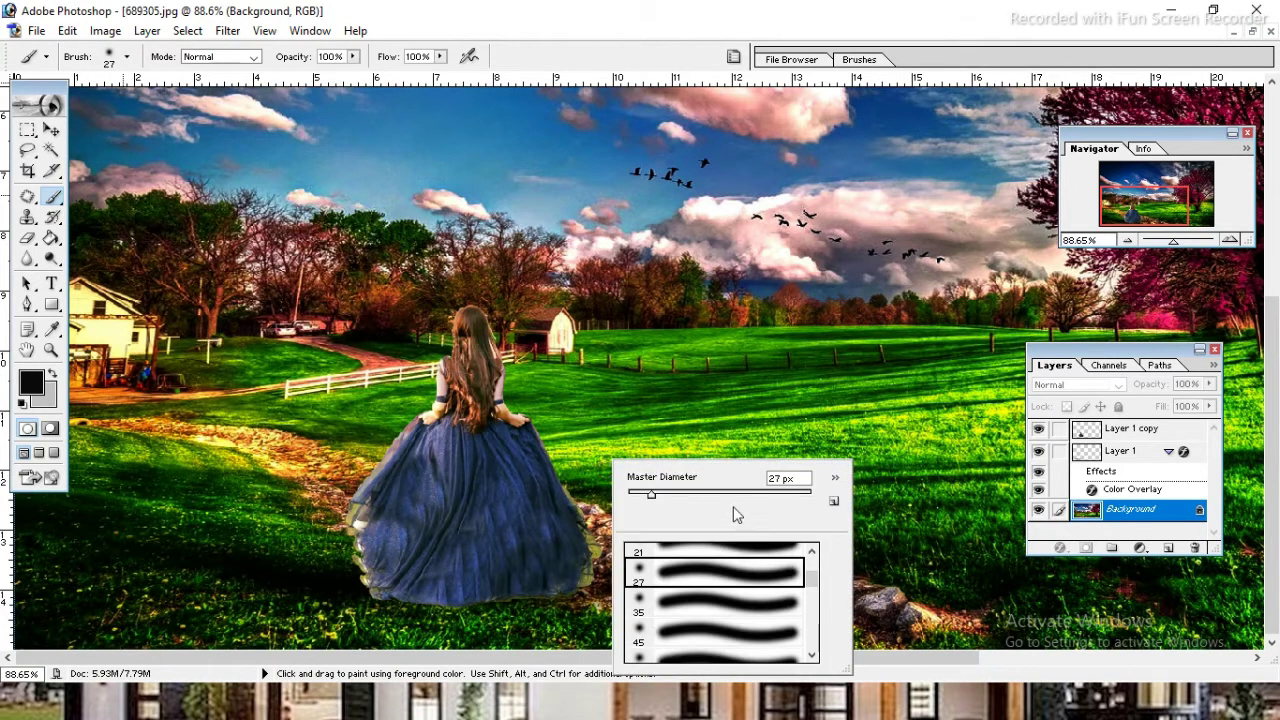
left_click(706, 496)
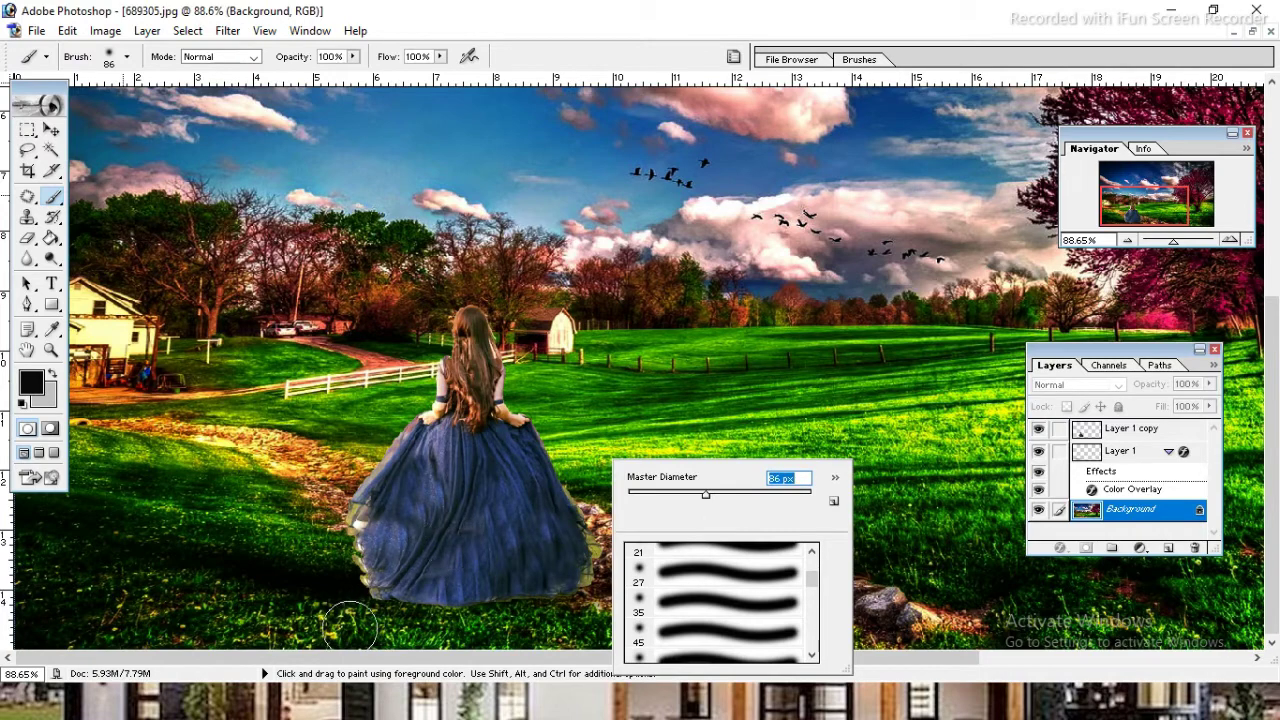
key("Return")
key("e")
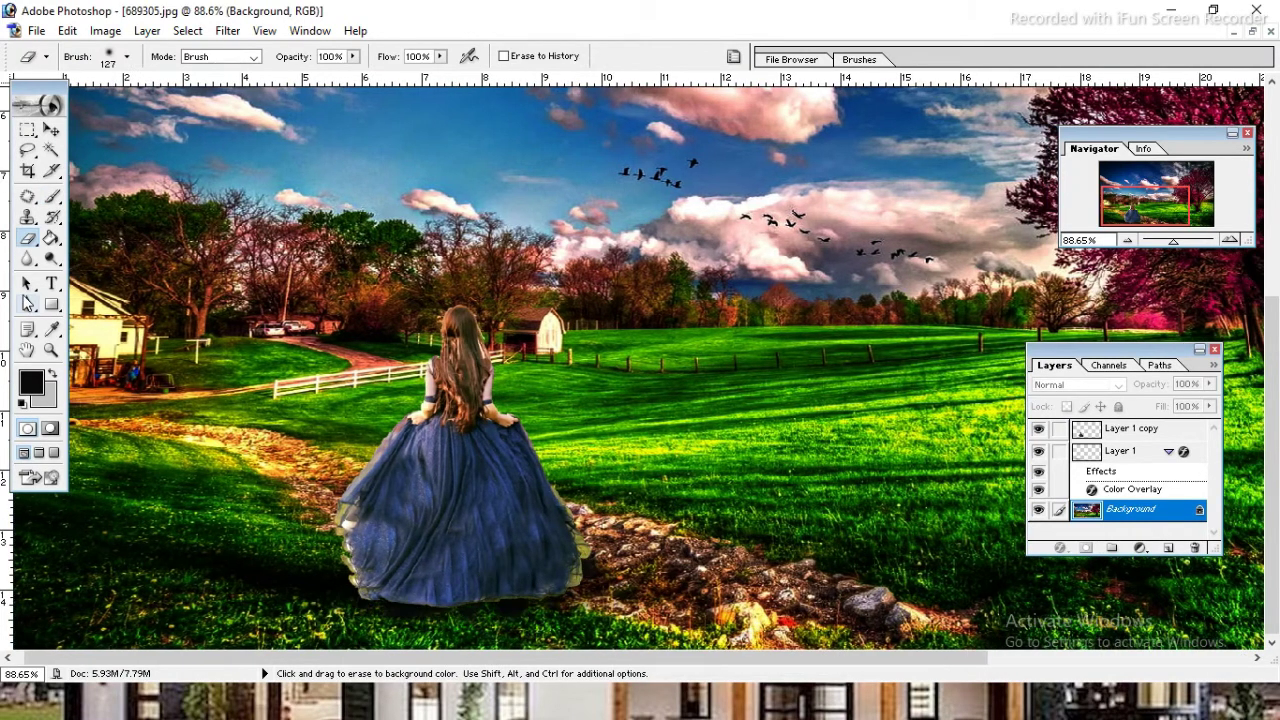
key("b")
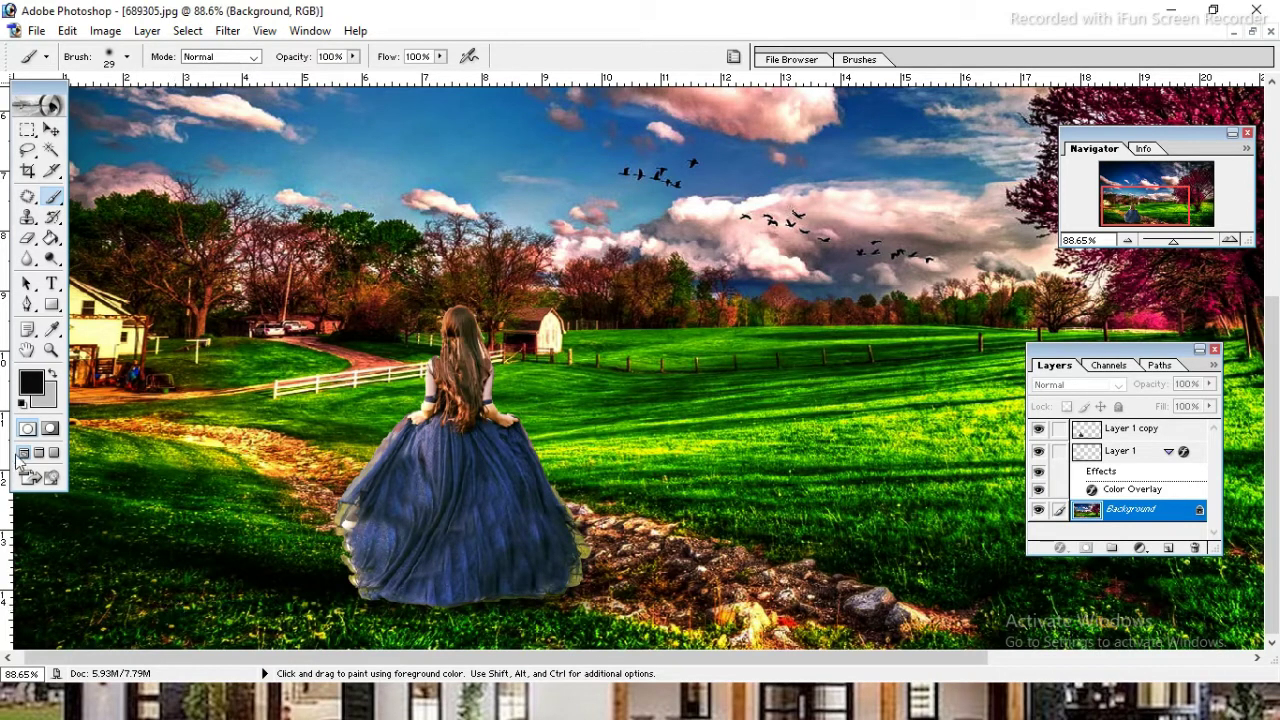
left_click(52, 128)
Zoom in on the girl's hair and fence, then return the view to 100%
key("z")
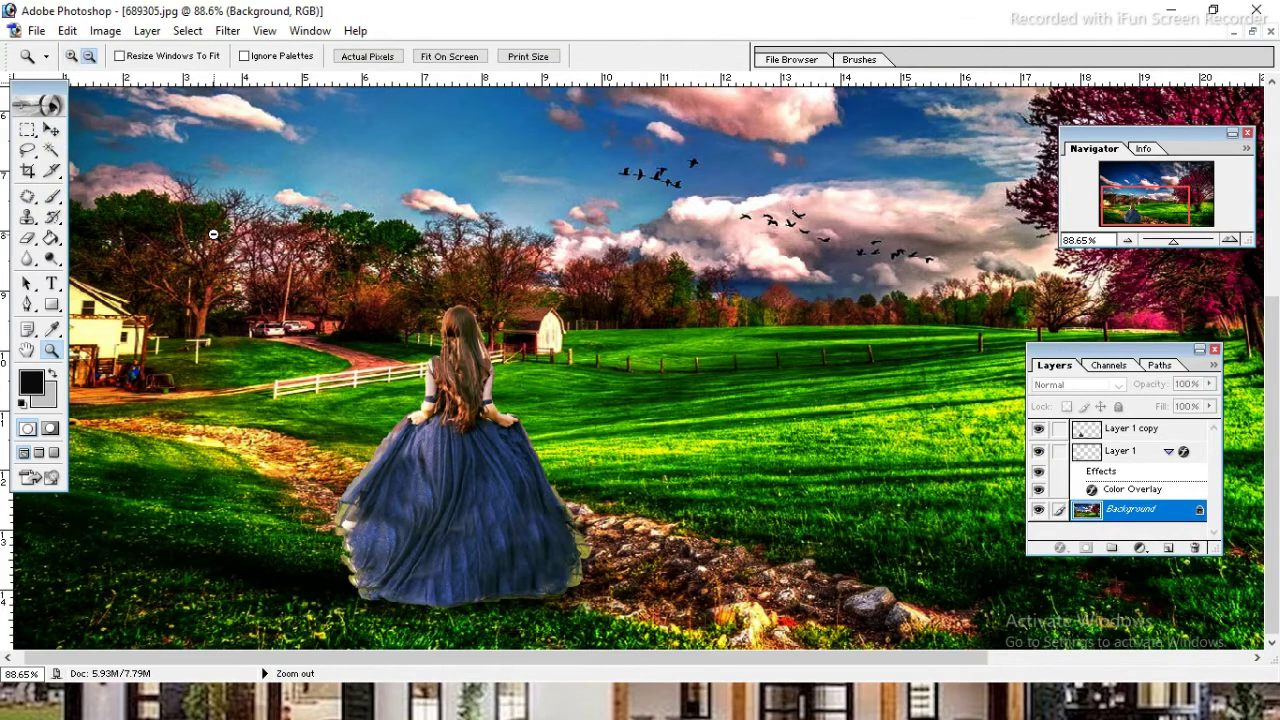
left_click(214, 235, "alt")
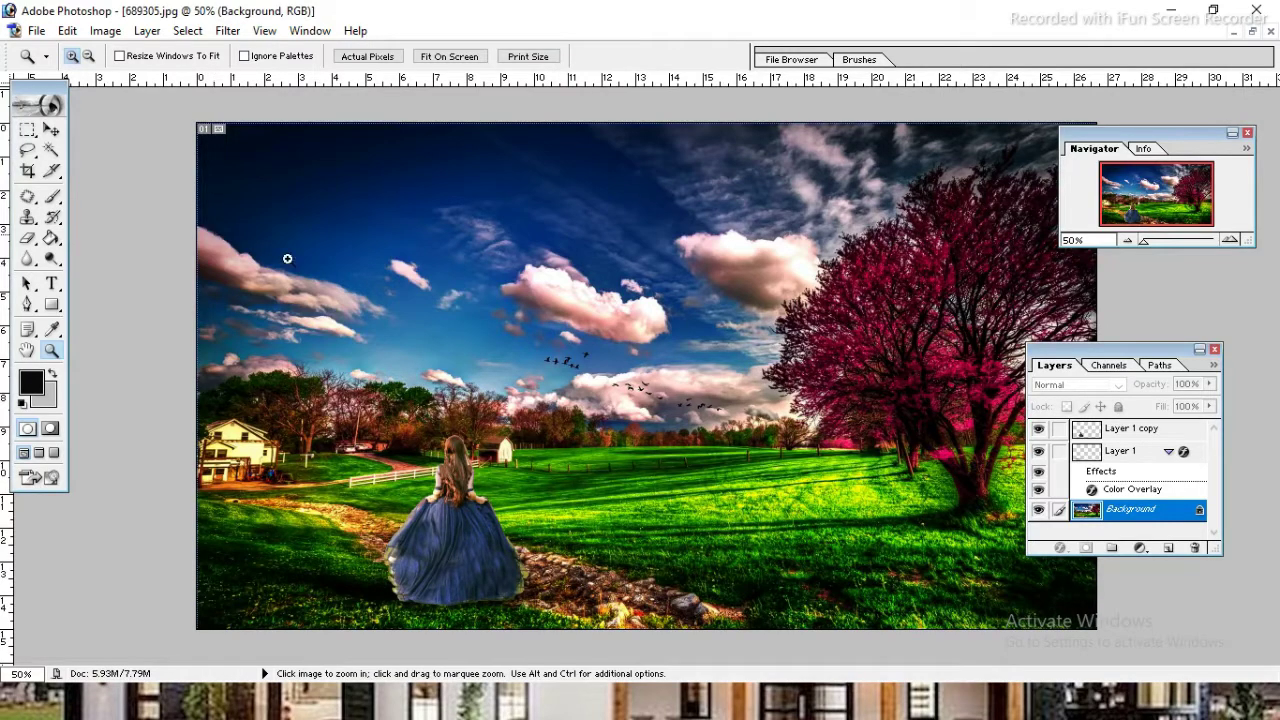
left_click_drag(351, 430, 510, 471)
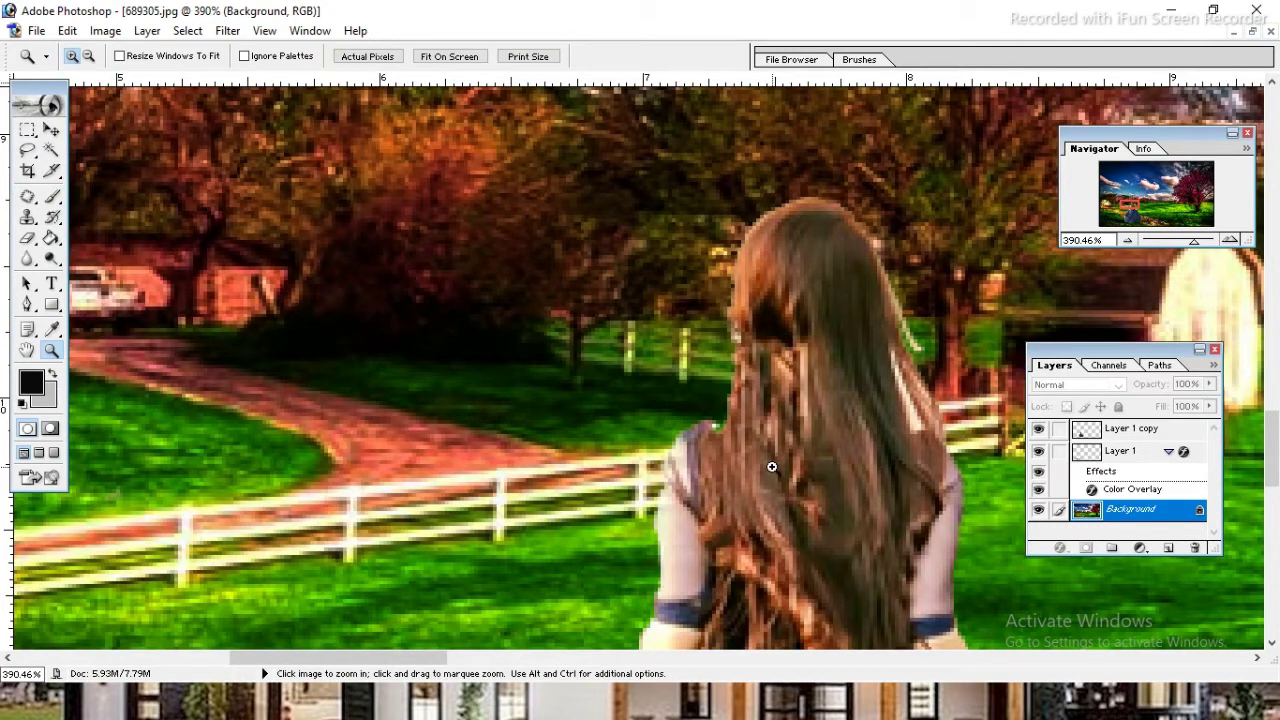
key("ctrl+minus")
key("ctrl+minus")
key("ctrl+minus")
key("ctrl+minus")
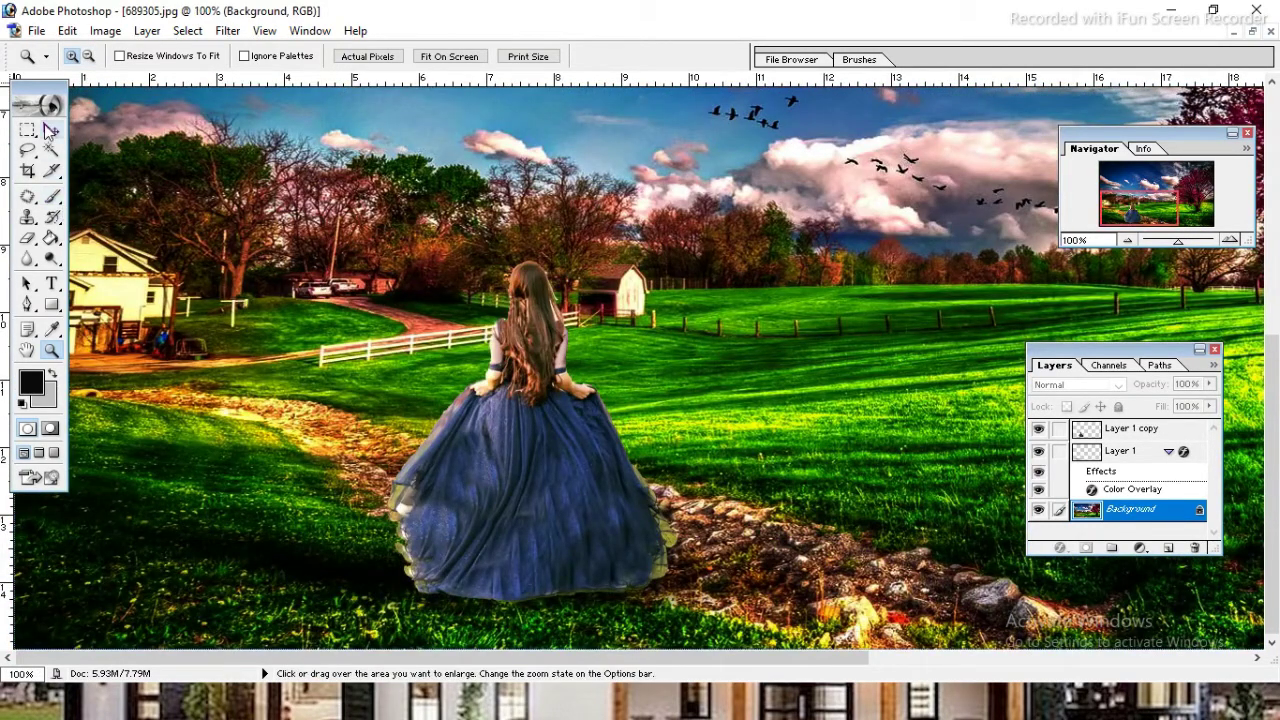
Add a white layer mask to the girl's layer, Layer 1 copy
left_click(51, 131)
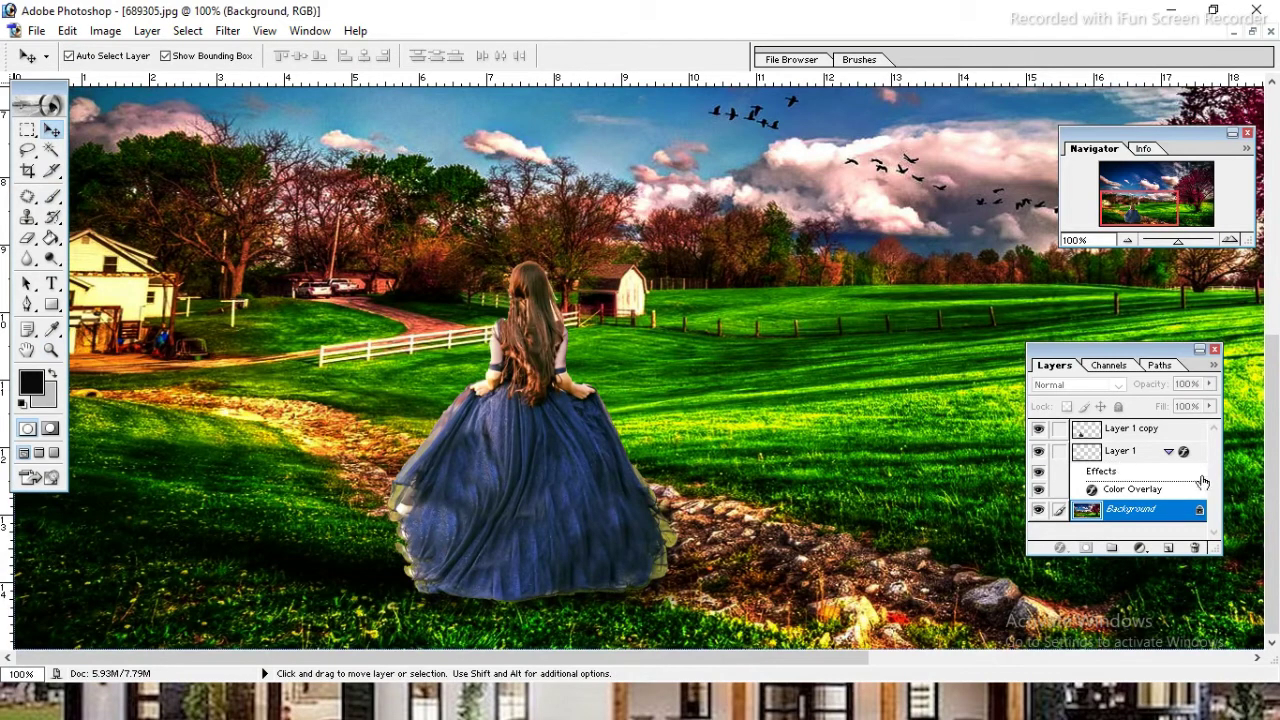
left_click(1088, 432)
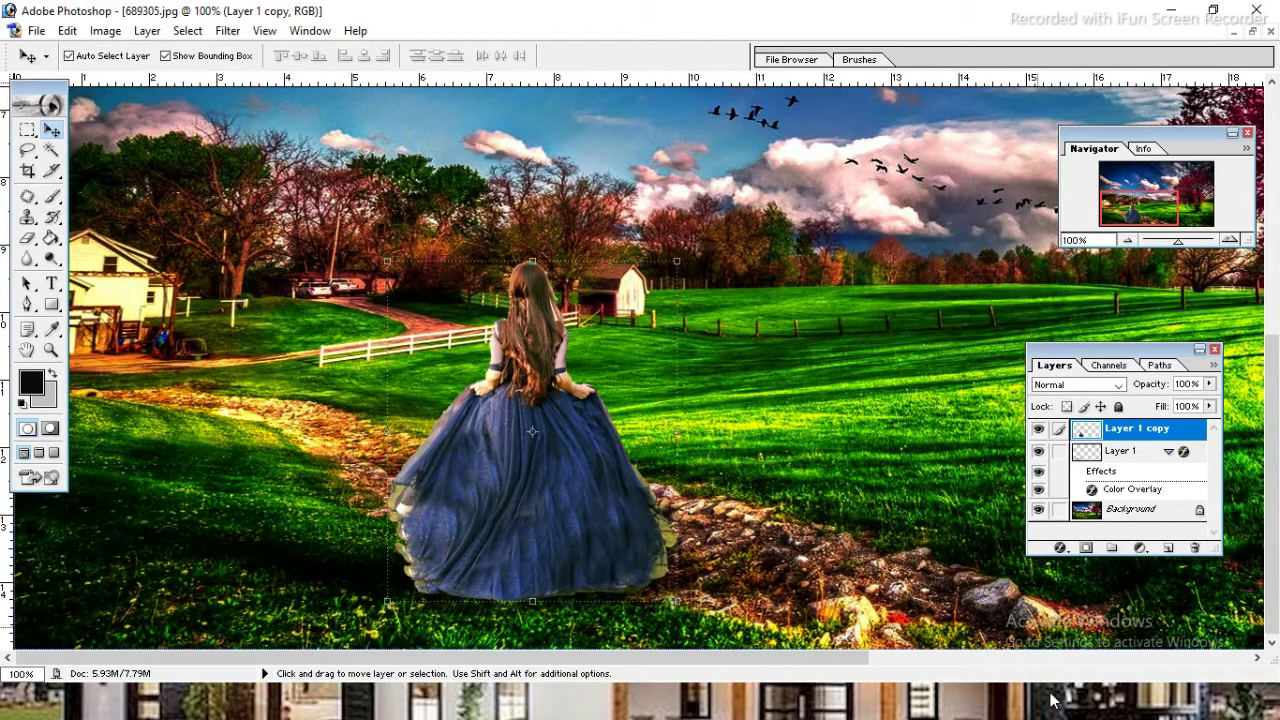
key("ctrl+z")
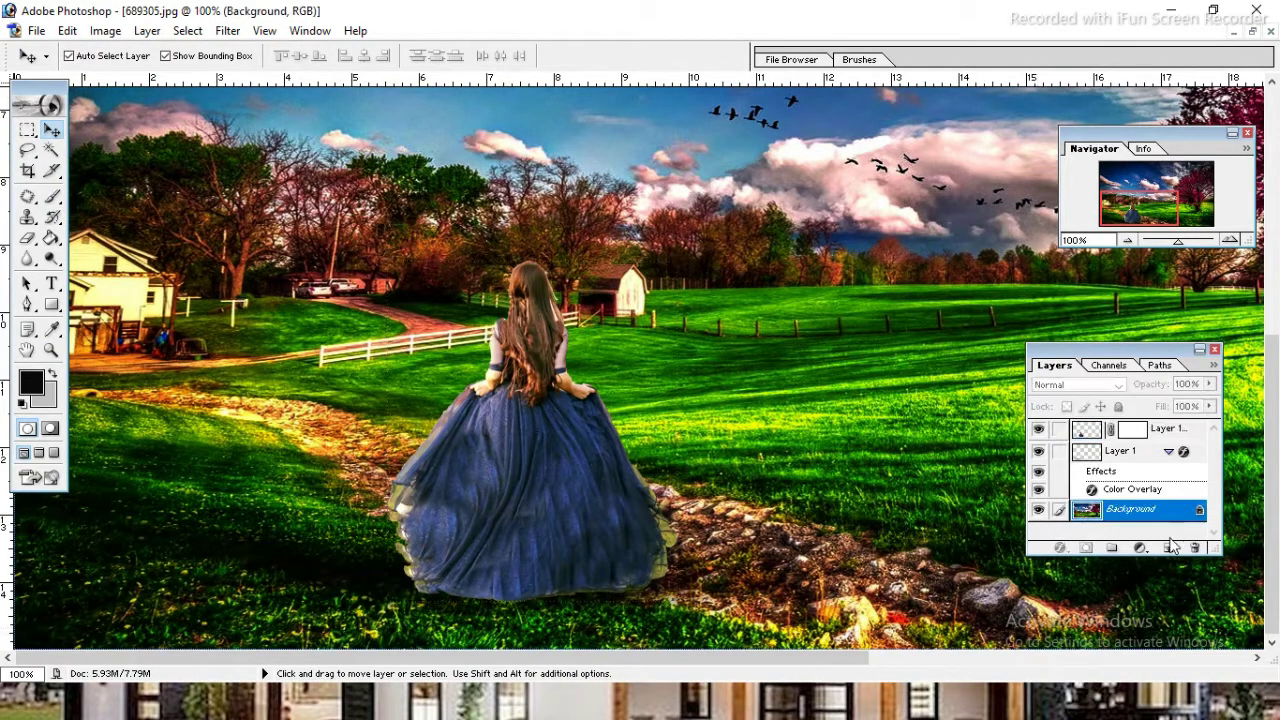
left_click(1142, 549)
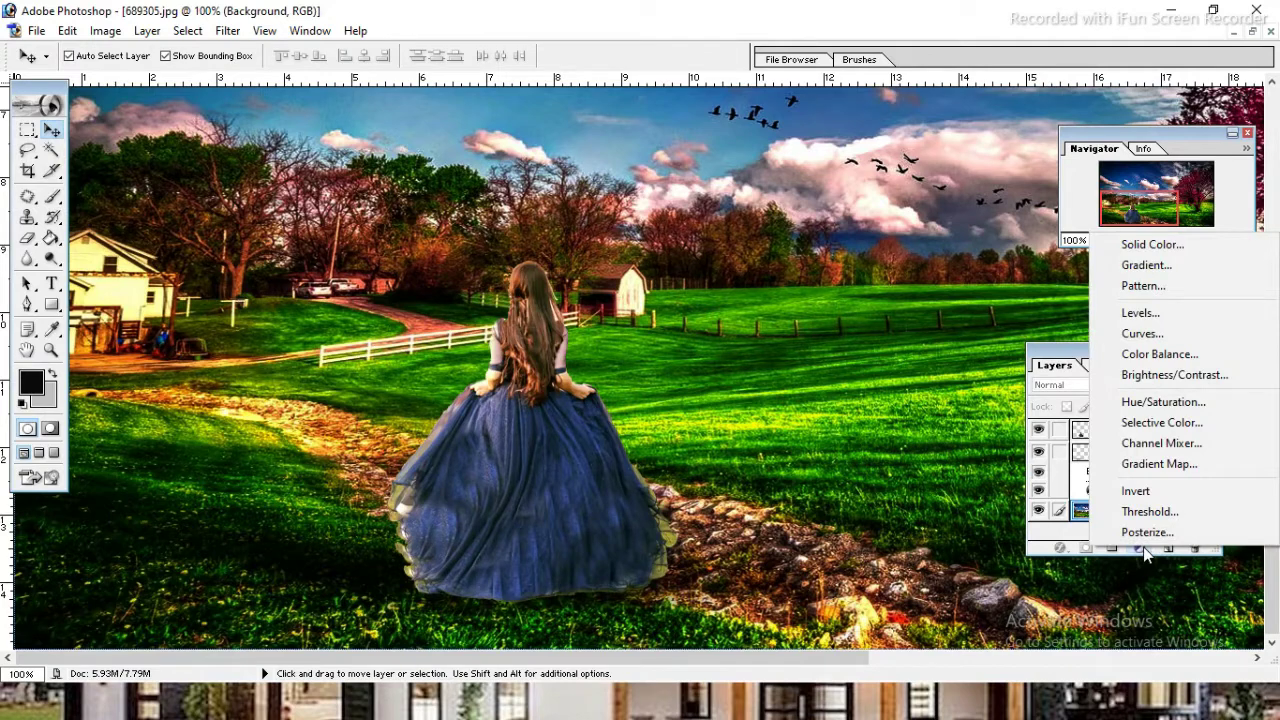
Add a Color Balance layer with midtones set to +10, +7 and -7
left_click(1190, 354)
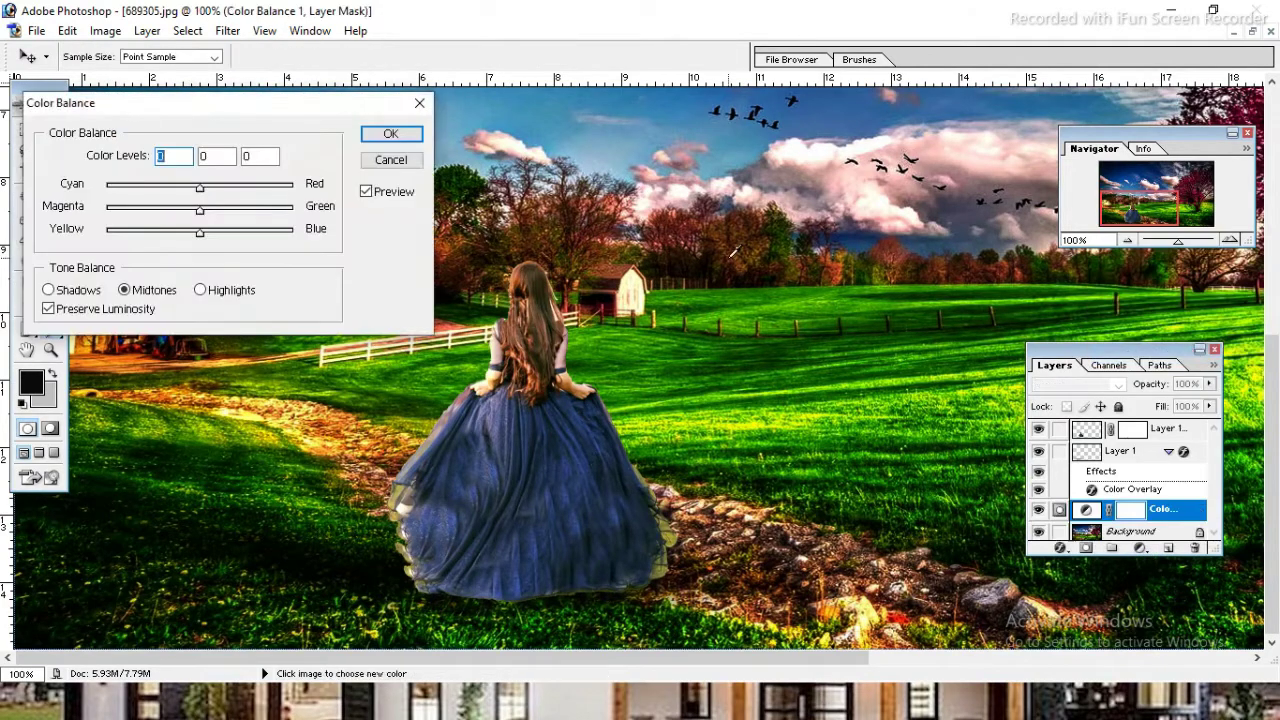
mouse_move(200, 190)
left_mouse_down()
mouse_move(312, 193)
mouse_move(206, 193)
mouse_move(228, 218)
left_mouse_up()
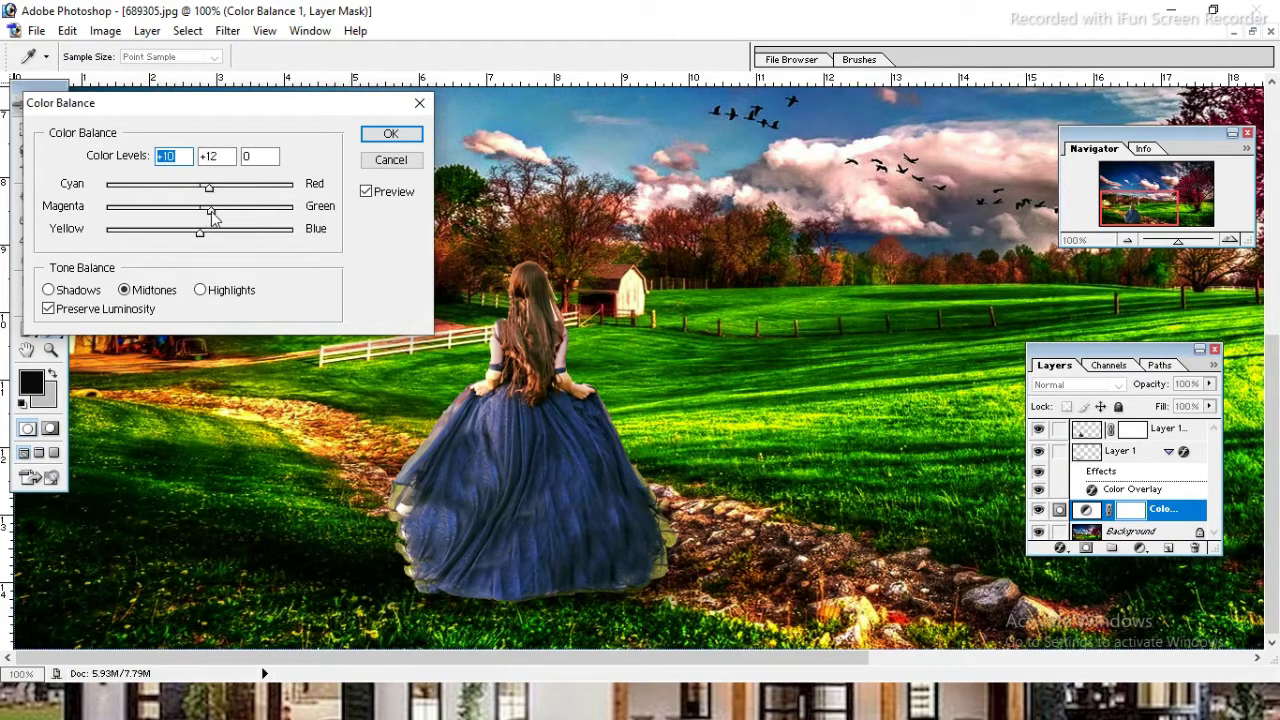
left_click_drag(228, 216, 183, 218)
left_click(206, 211)
mouse_move(200, 232)
left_mouse_down()
mouse_move(231, 244)
mouse_move(207, 239)
left_mouse_up()
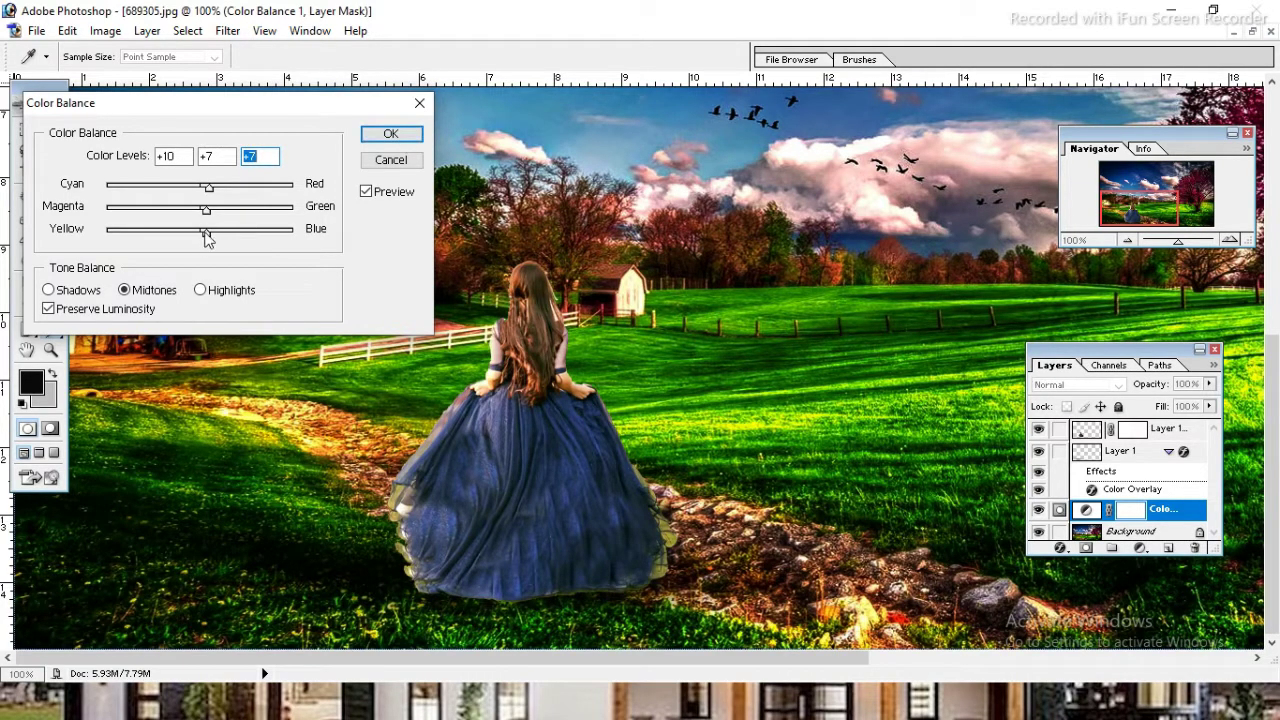
left_click_drag(205, 237, 197, 236)
left_click(414, 134)
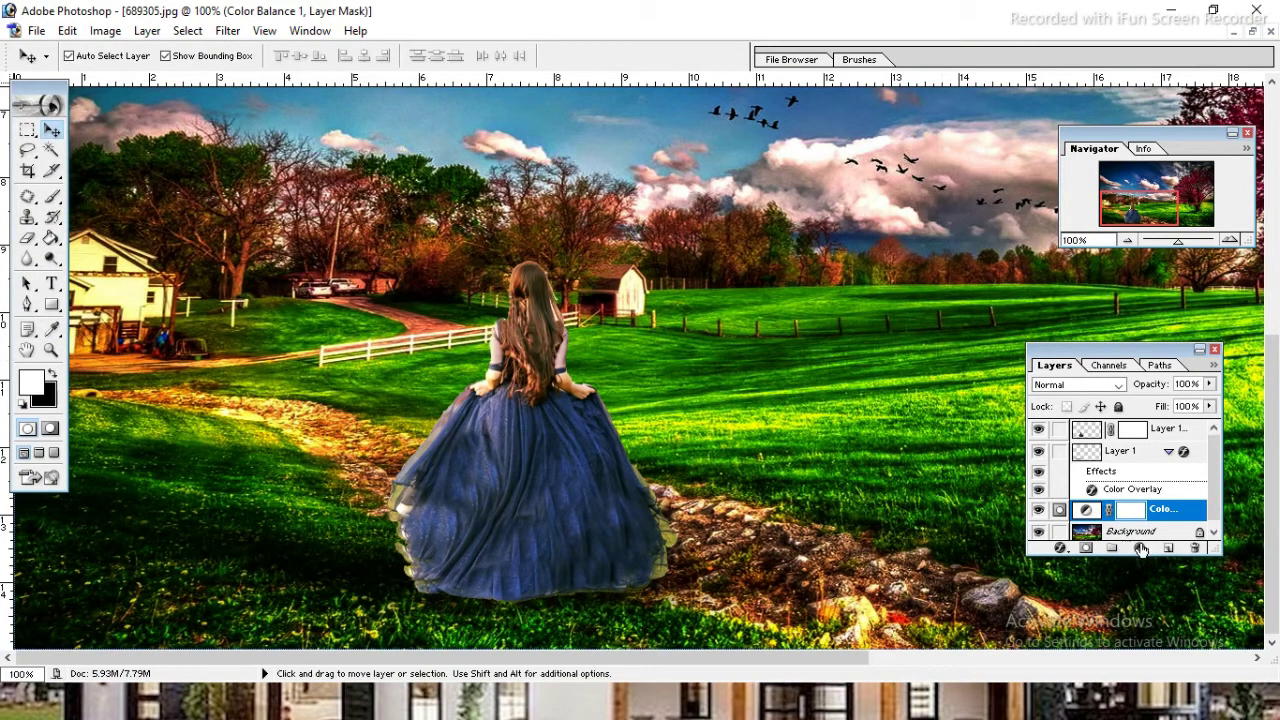
left_click(1142, 548)
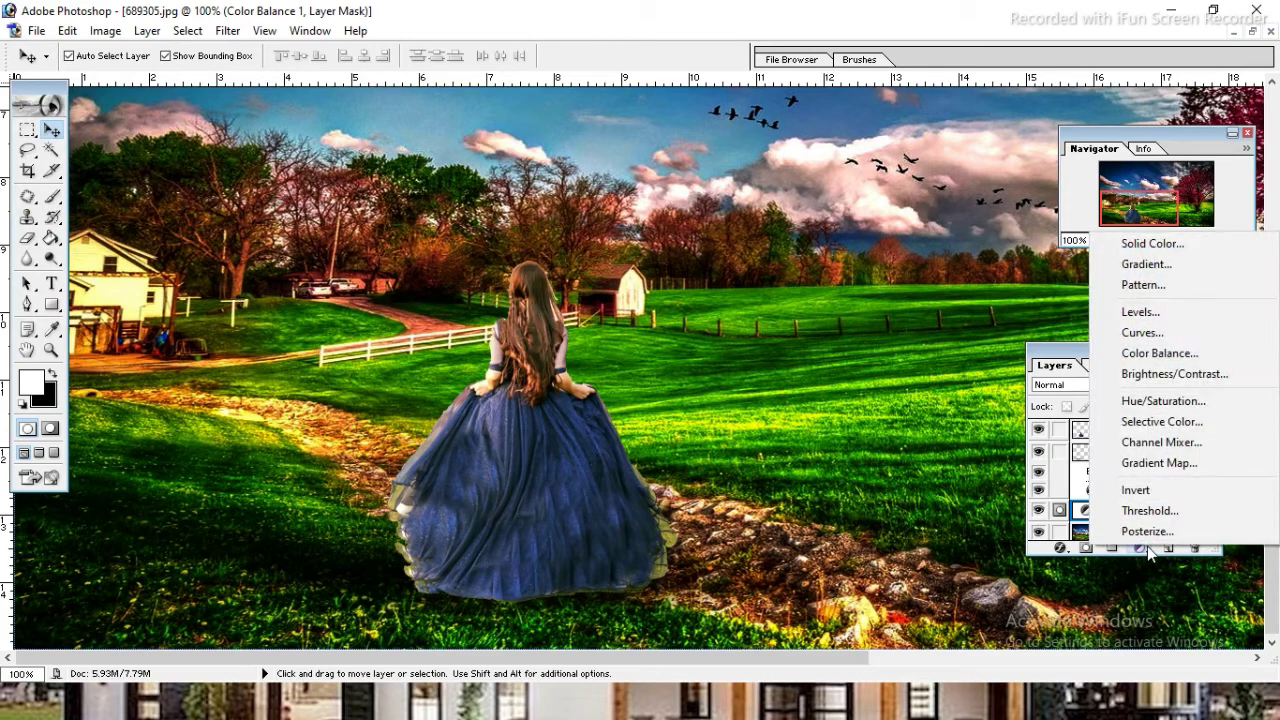
Add a Selective Color layer with Reds at Cyan +14, Magenta -11, Yellow +17, Black -5
left_click(1180, 425)
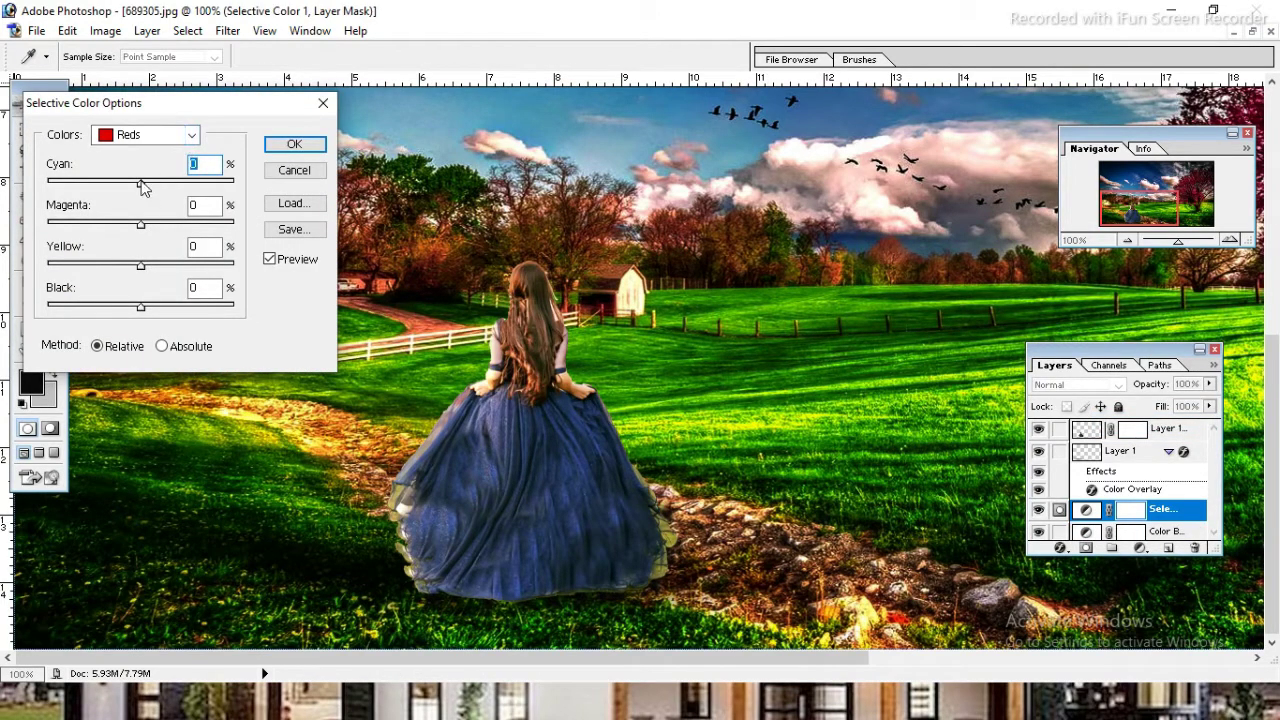
left_click_drag(141, 184, 154, 184)
mouse_move(141, 228)
left_mouse_down()
mouse_move(127, 226)
mouse_move(156, 266)
left_mouse_up()
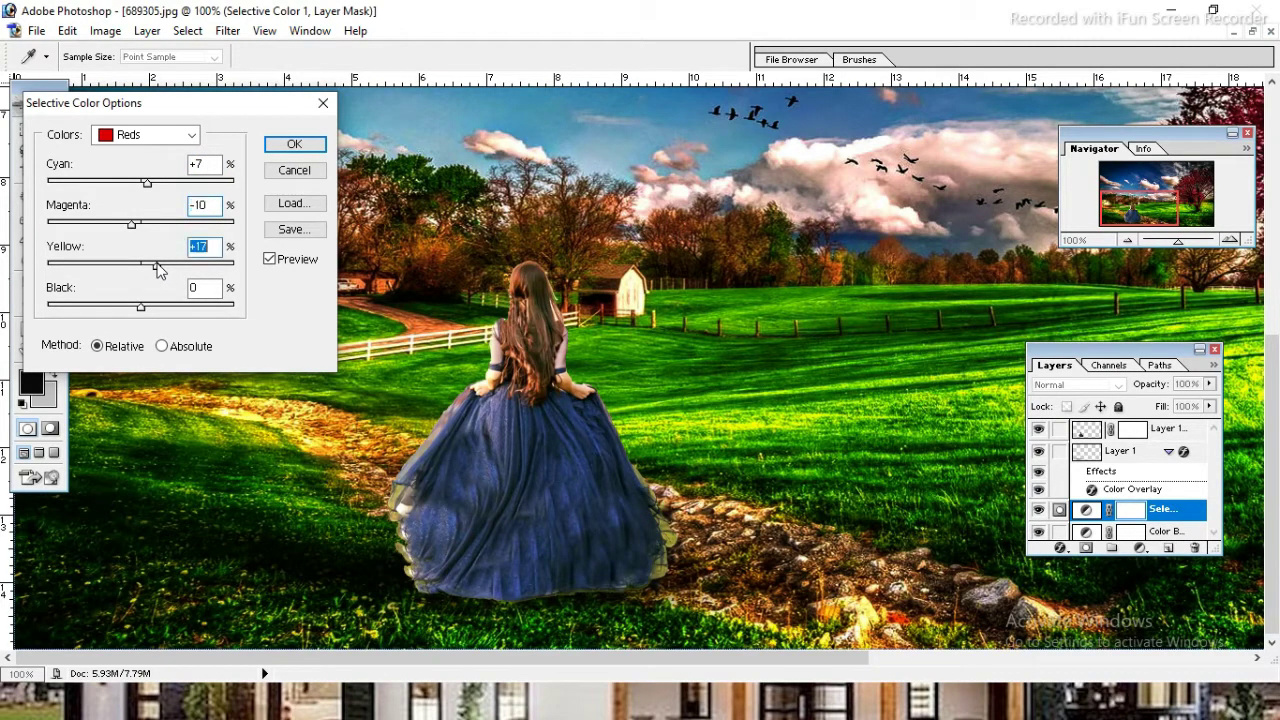
mouse_move(140, 306)
left_mouse_down()
mouse_move(170, 306)
mouse_move(96, 312)
mouse_move(139, 314)
left_mouse_up()
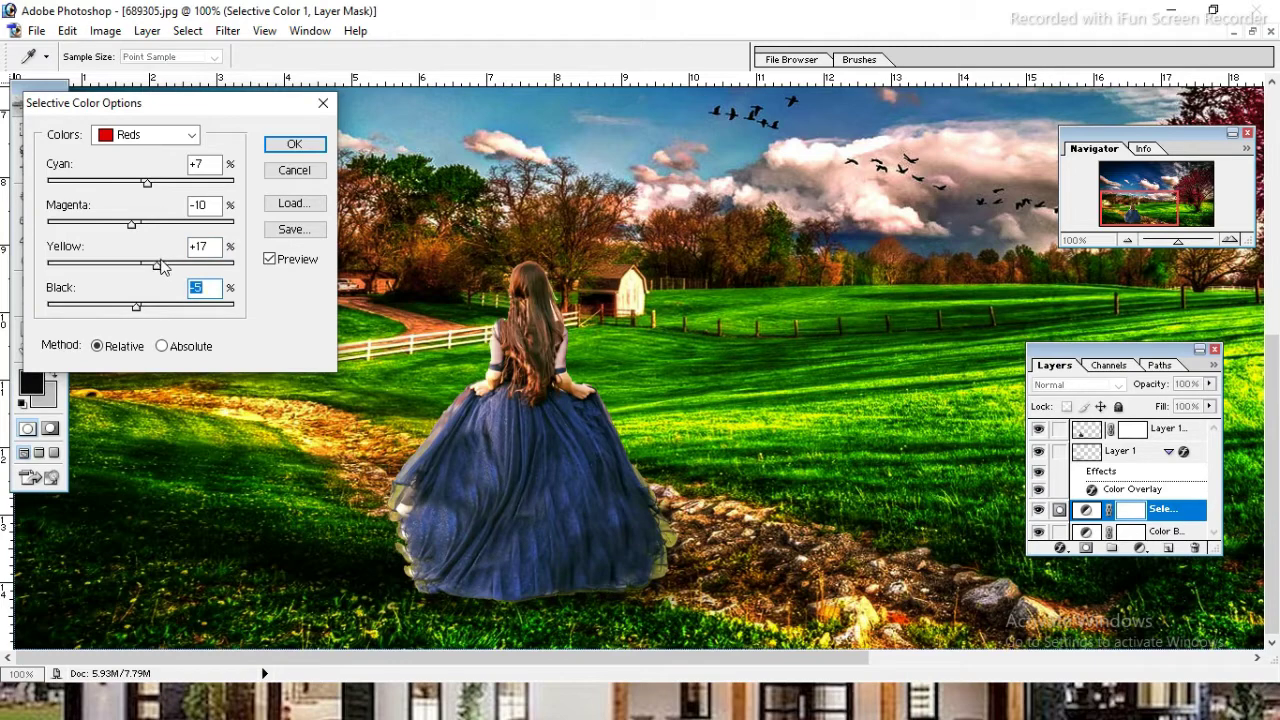
left_click_drag(131, 226, 130, 226)
left_click_drag(148, 183, 155, 184)
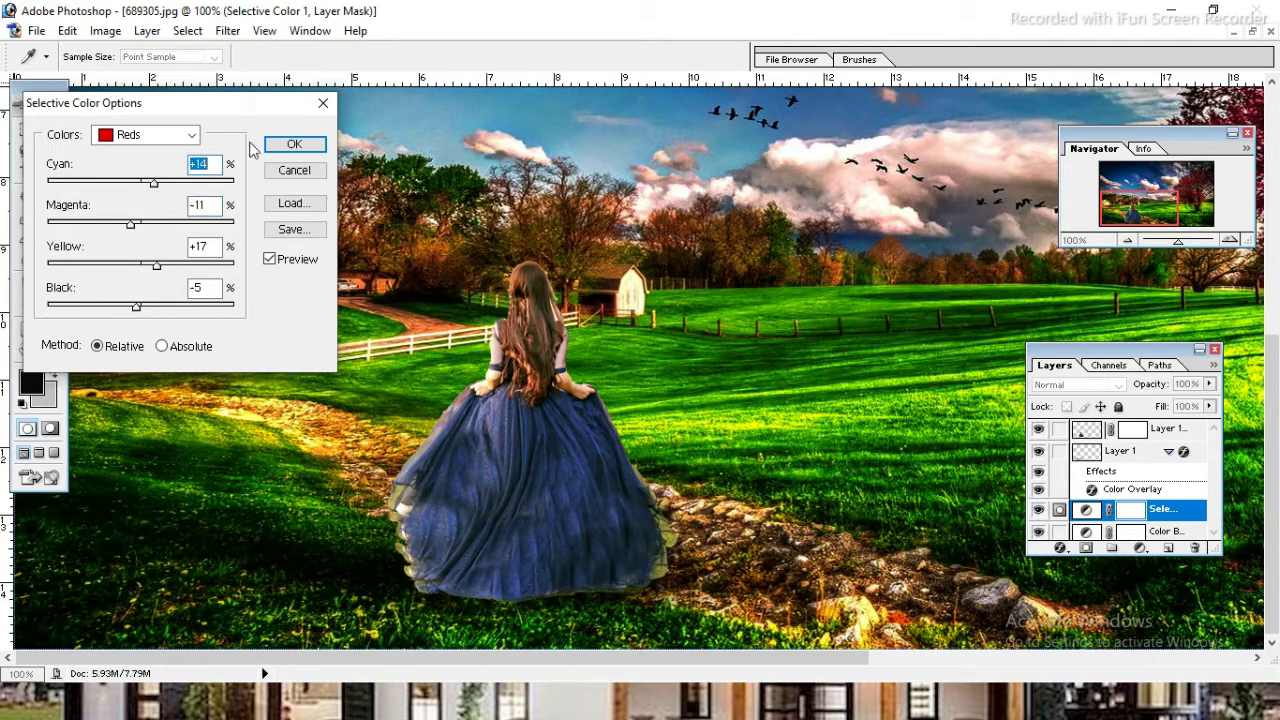
left_click(290, 144)
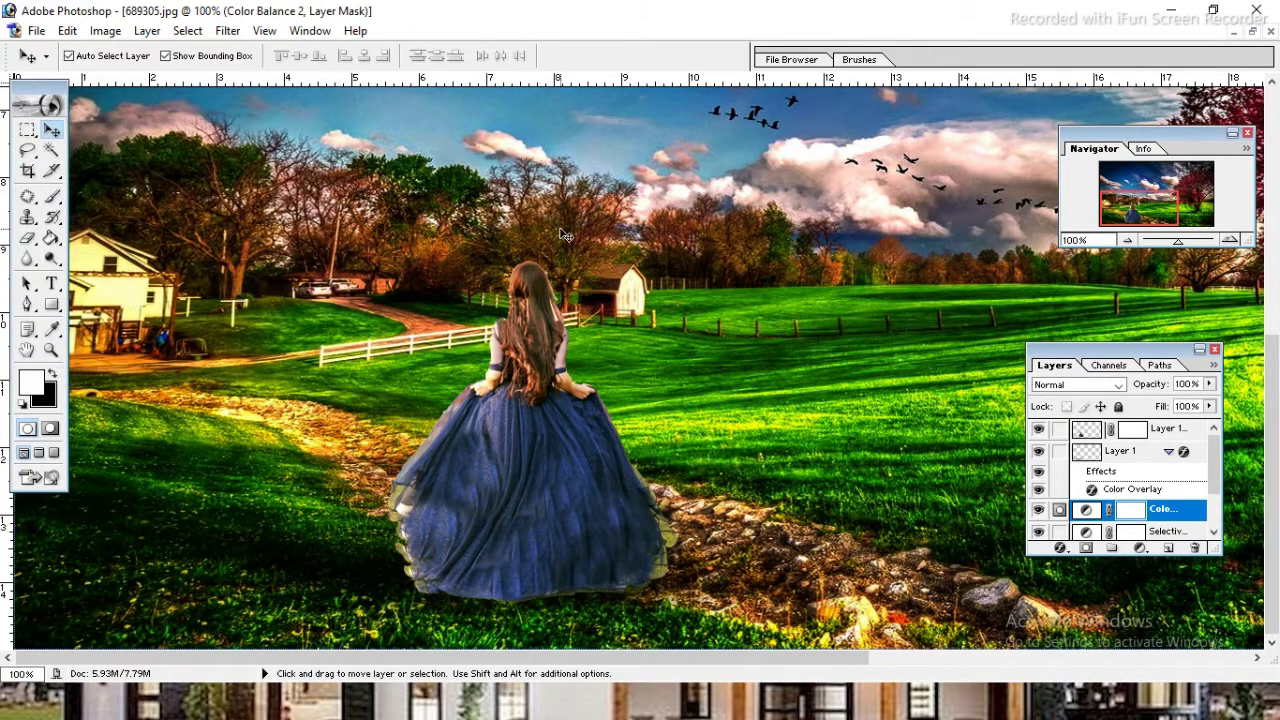
Zoom out to view the whole composite at 50%
key("z")
left_click(560, 228, "alt")
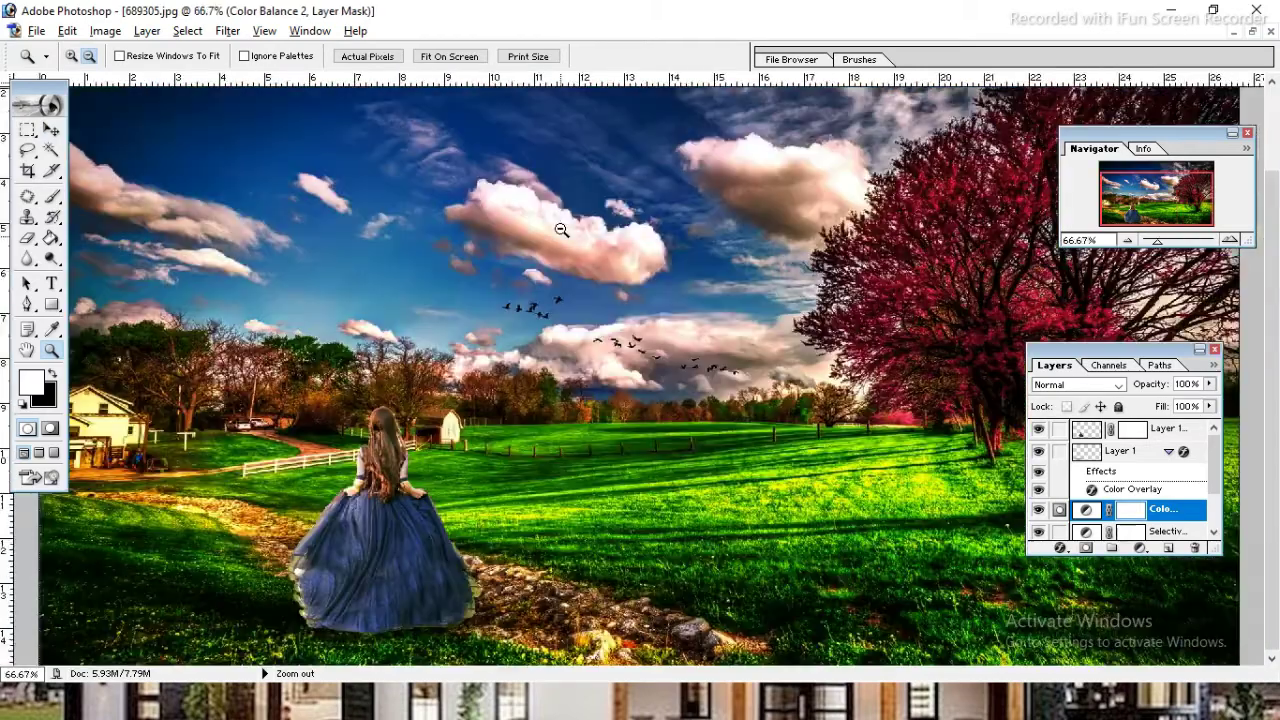
left_click(560, 228, "alt")
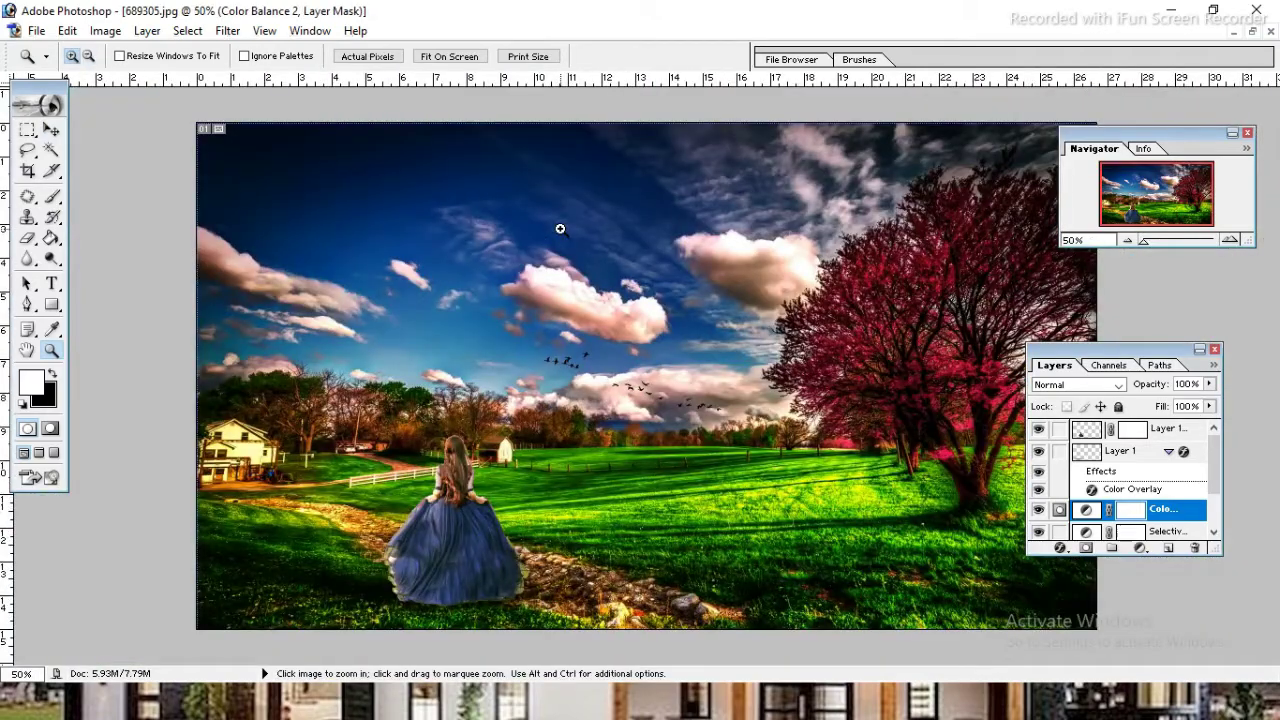
left_click(560, 228)
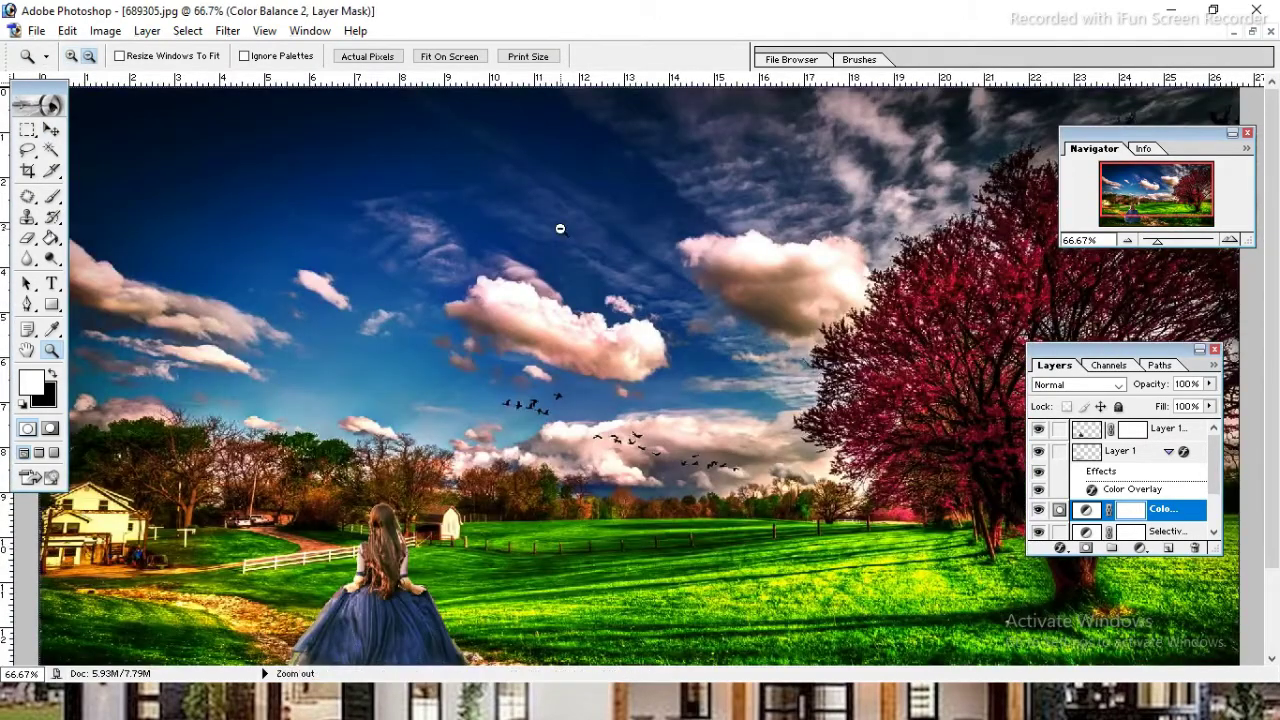
left_click(560, 228, "alt")
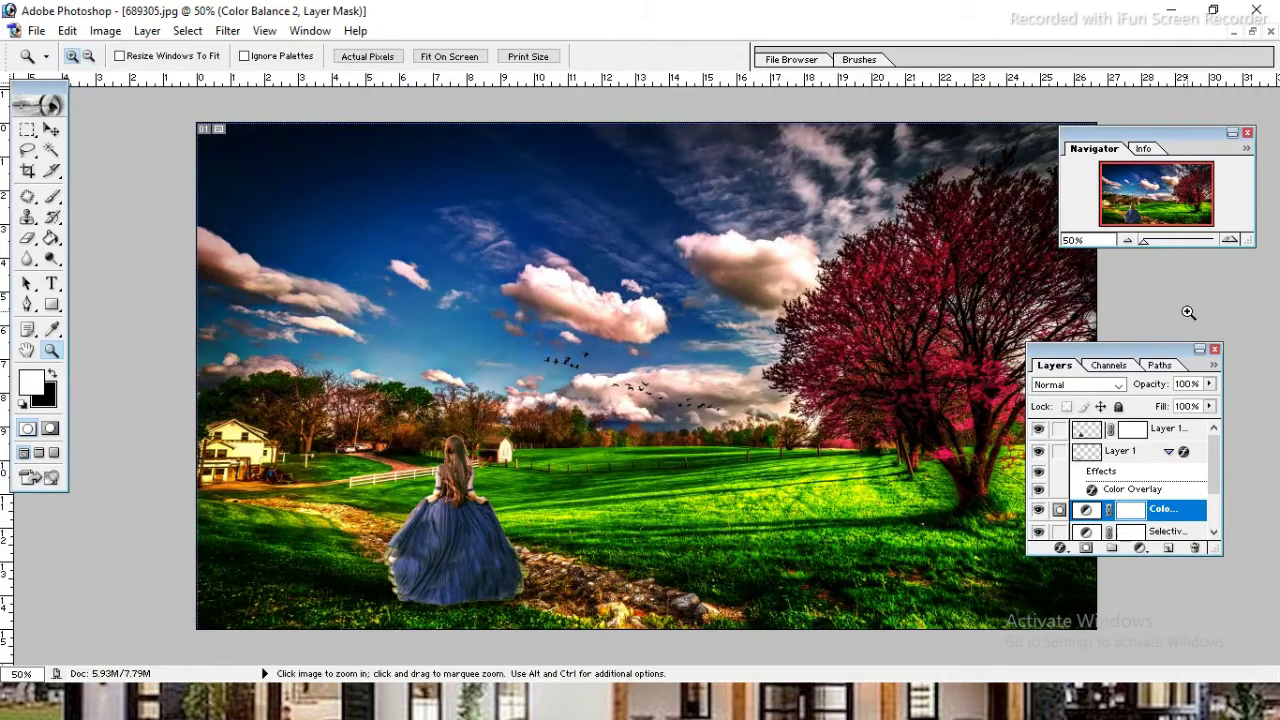
Move the Layers and Navigator palettes to the right edge, clear of the image
left_click_drag(1128, 358, 1184, 360)
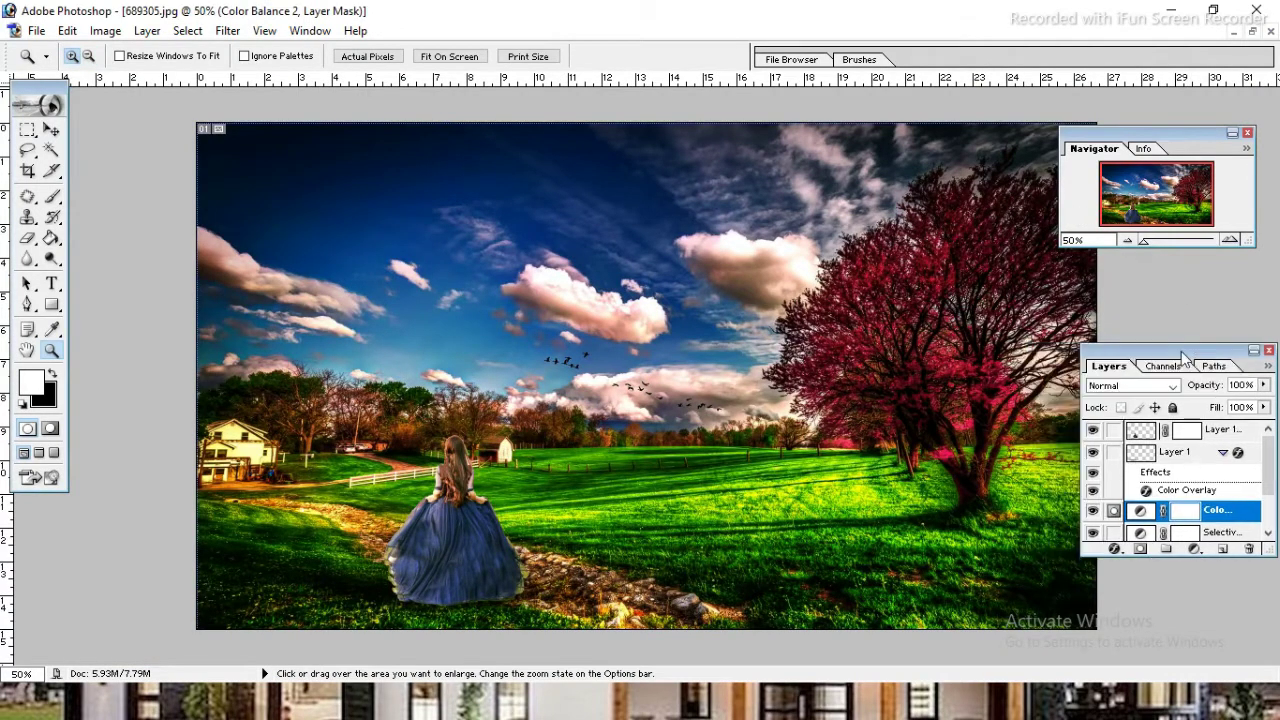
left_click_drag(1174, 138, 1196, 136)
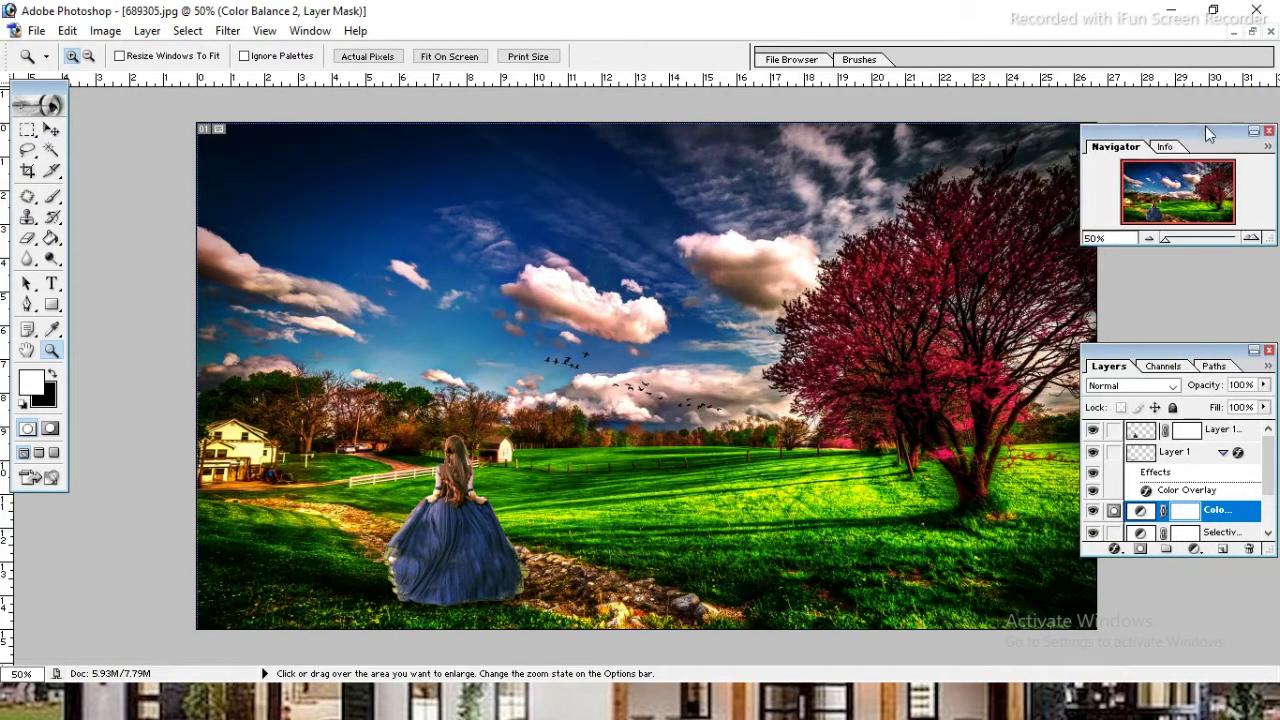
left_click_drag(1226, 350, 1270, 342)
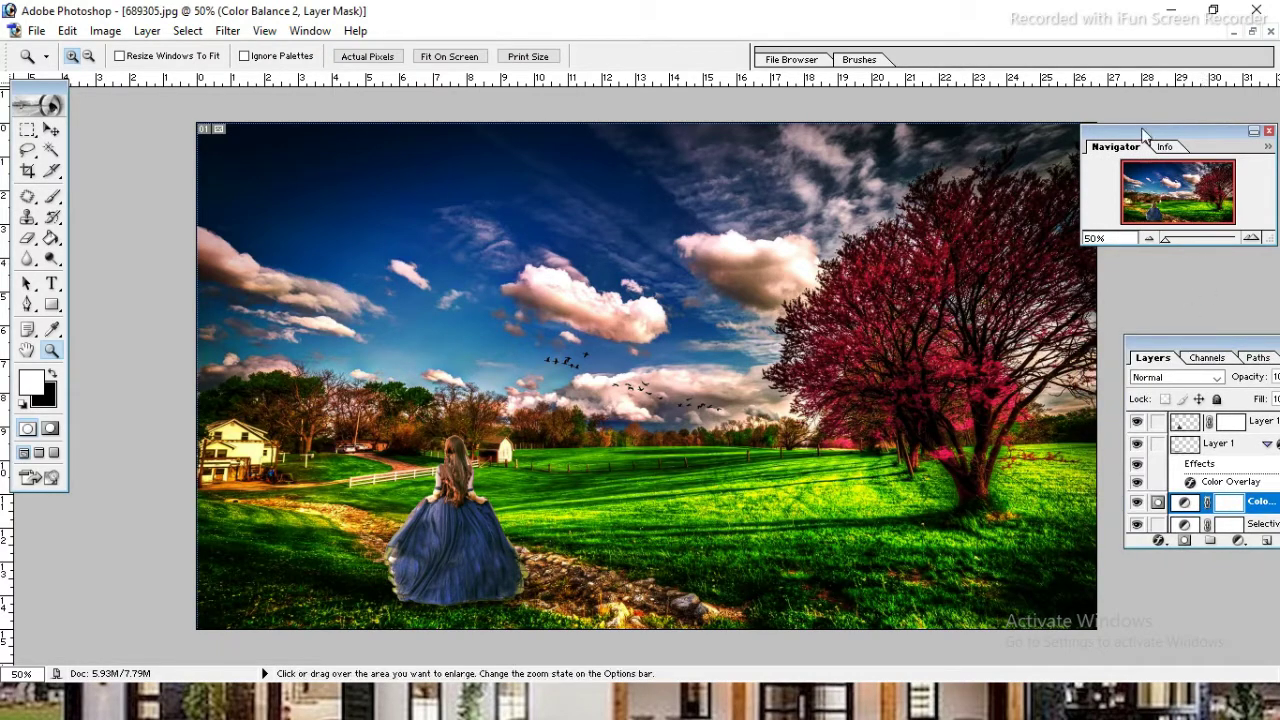
left_click_drag(1157, 132, 1164, 133)
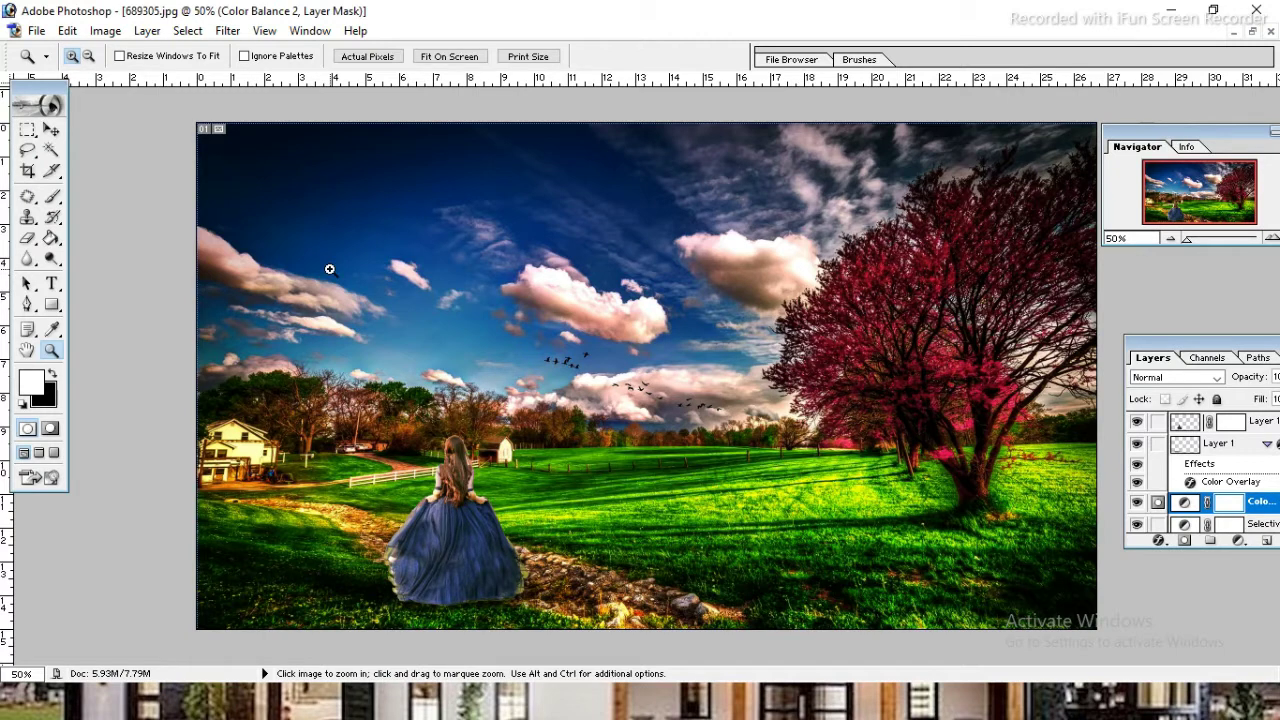
left_click(52, 131)
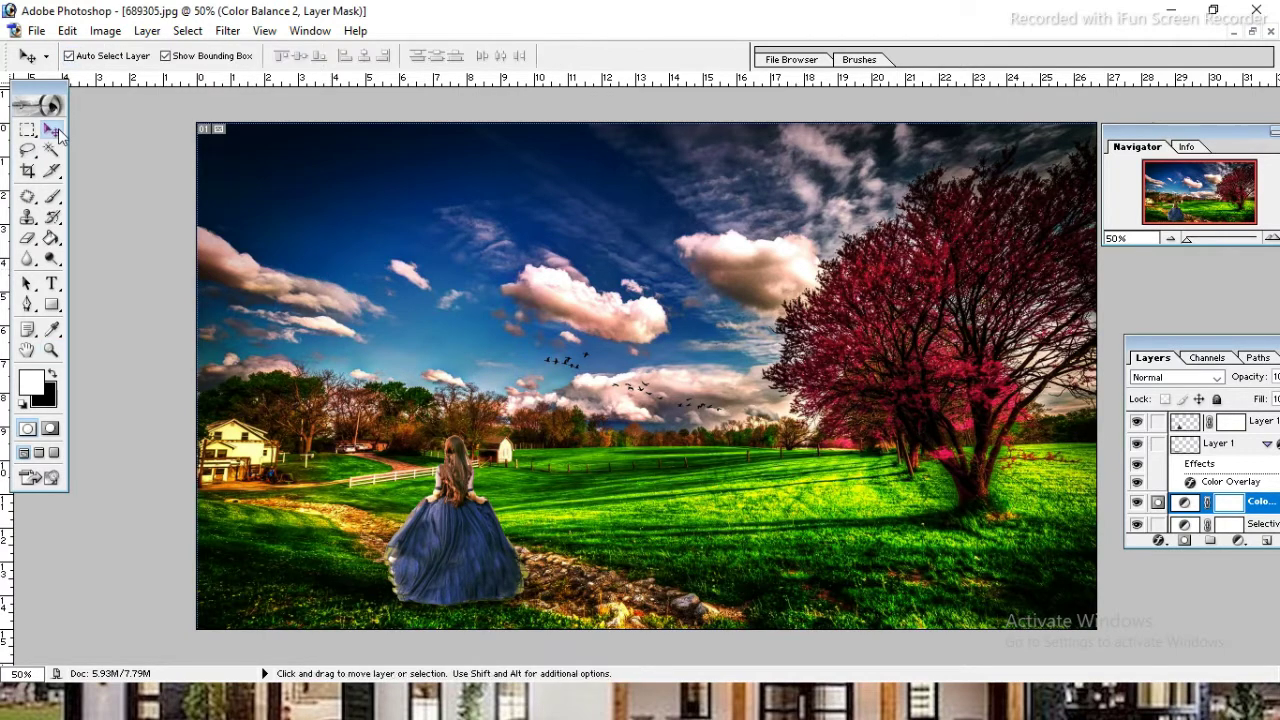